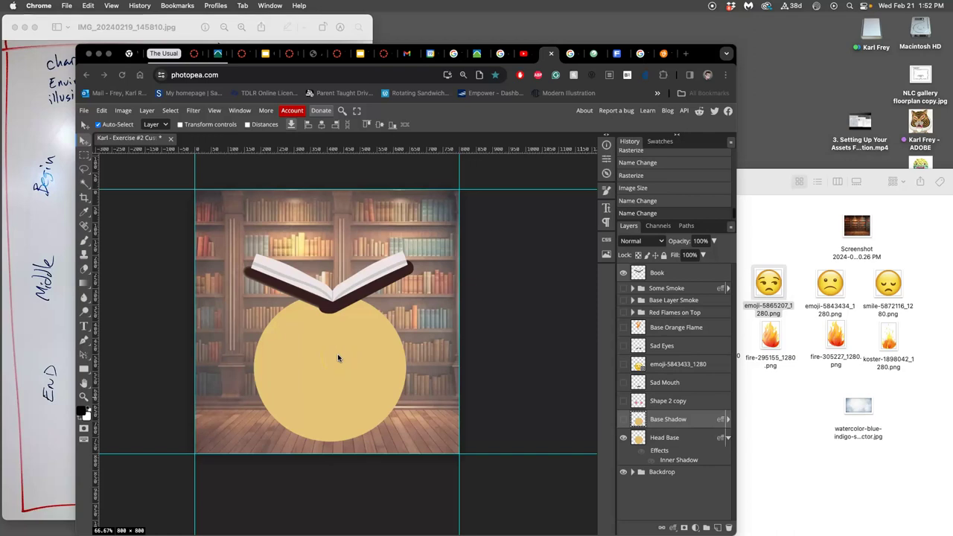
- Bring the whiteboard storyboard photo IMG_20240219_145810.jpg in Preview to the front
click(342, 349)
click(602, 417)
click(620, 419)
click(622, 420)
click(87, 311)
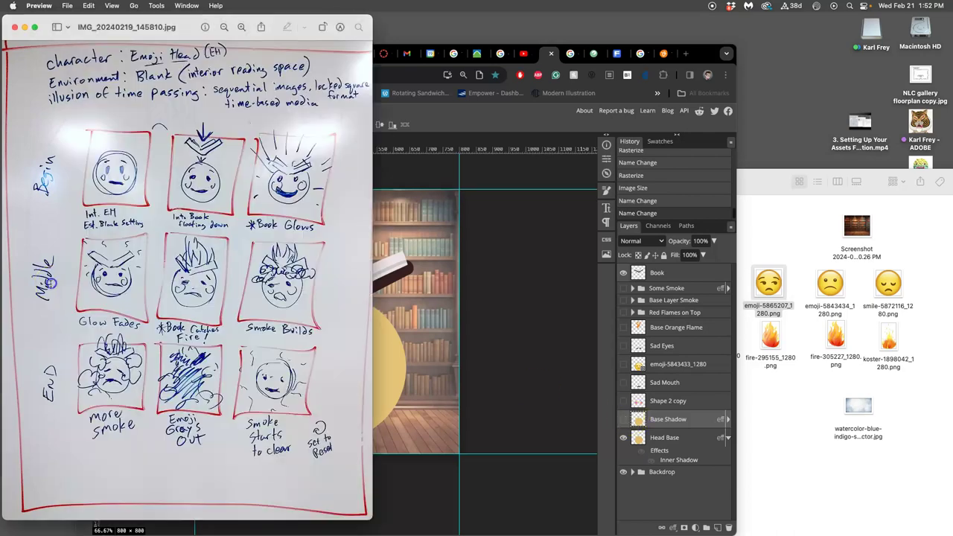
click(51, 281)
- Check the storyboard, then turn on the Some Smoke and Base Layer Smoke groups
click(512, 271)
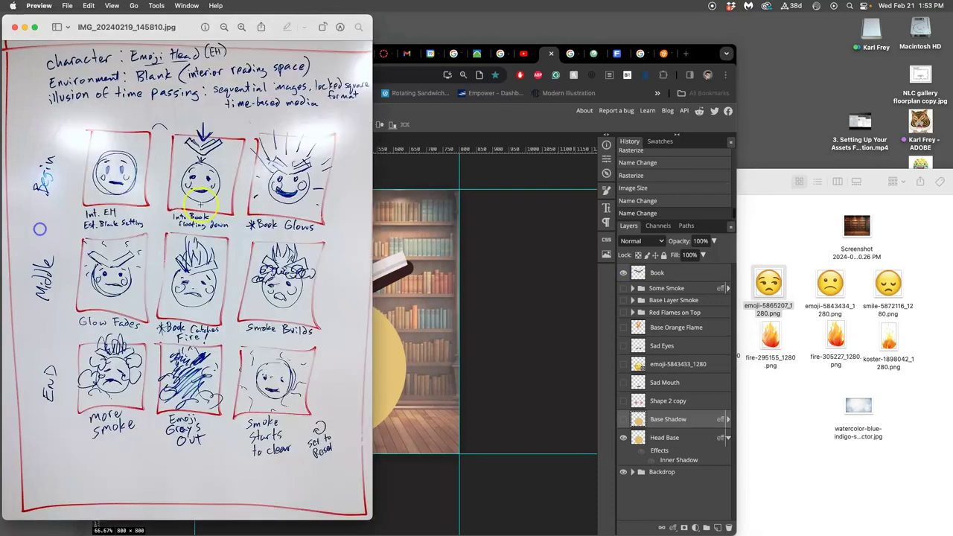
click(38, 229)
click(485, 256)
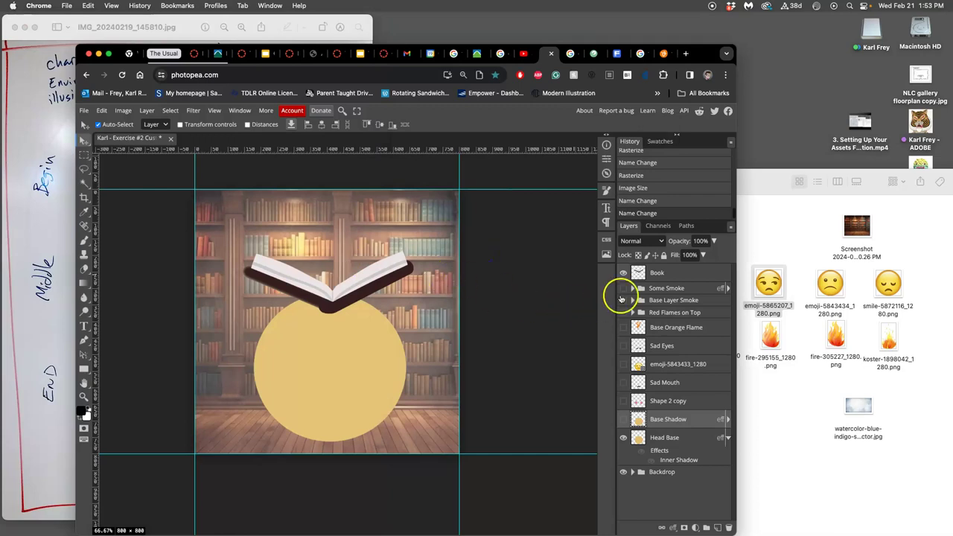
click(624, 289)
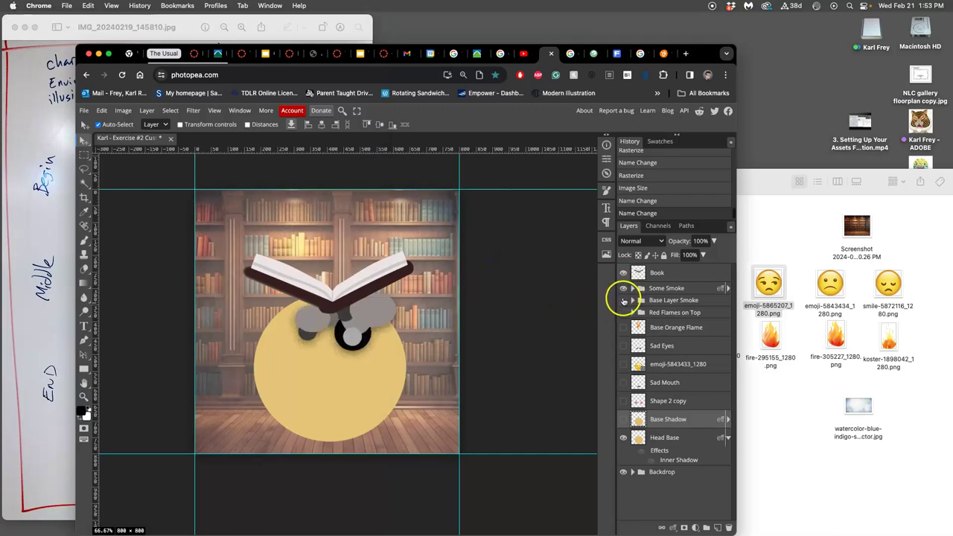
click(623, 300)
click(623, 300)
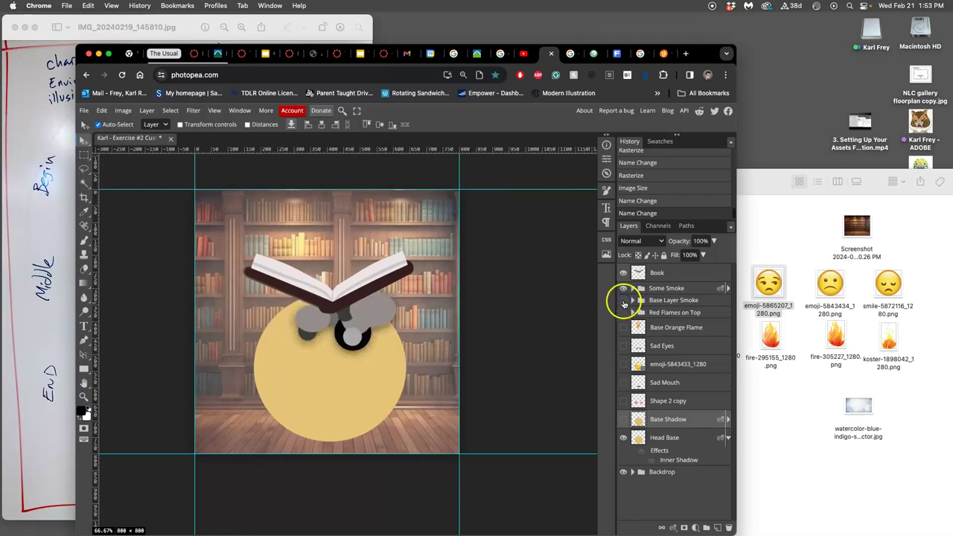
click(623, 300)
- Try the Red Flames on Top and Base Orange Flame layers, then hide and reshow the effects
click(623, 312)
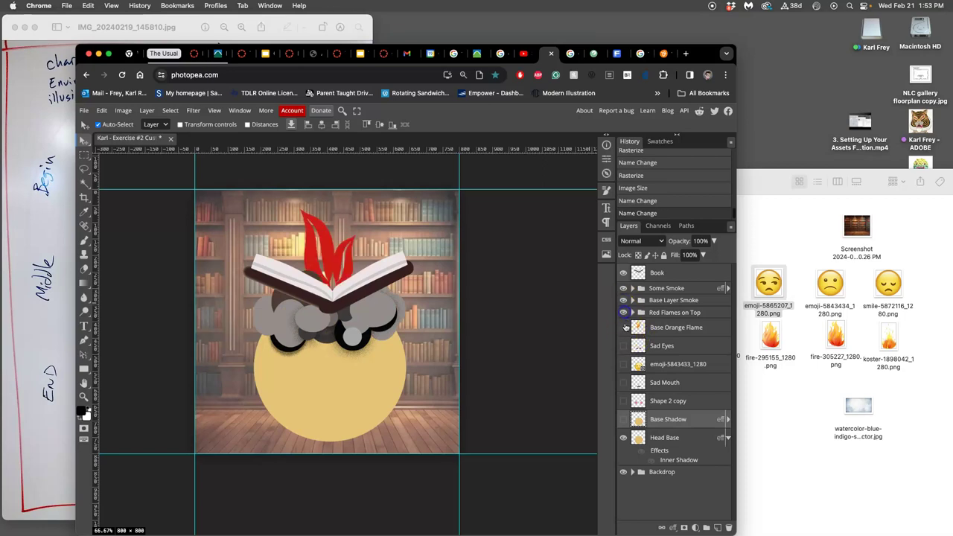
click(624, 328)
click(624, 327)
click(623, 312)
click(623, 300)
click(623, 288)
click(623, 273)
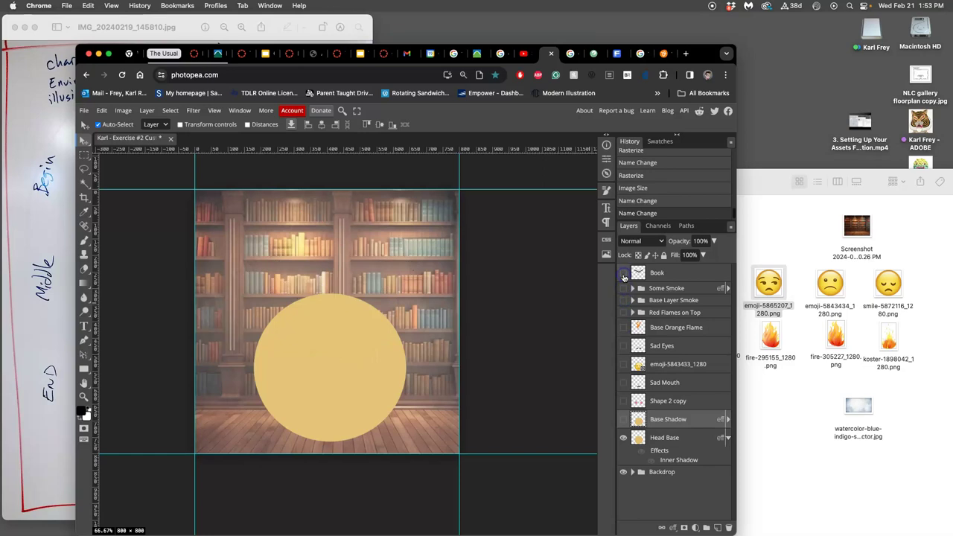
click(623, 273)
click(623, 288)
click(623, 300)
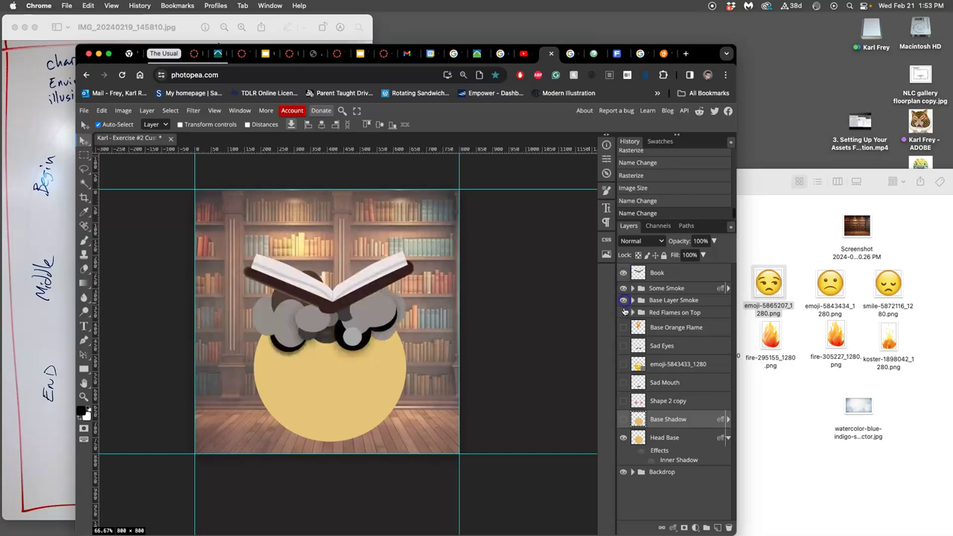
- Show Book, Some Smoke, Base Orange Flame, Red Flames on Top and Base Layer Smoke together
click(624, 313)
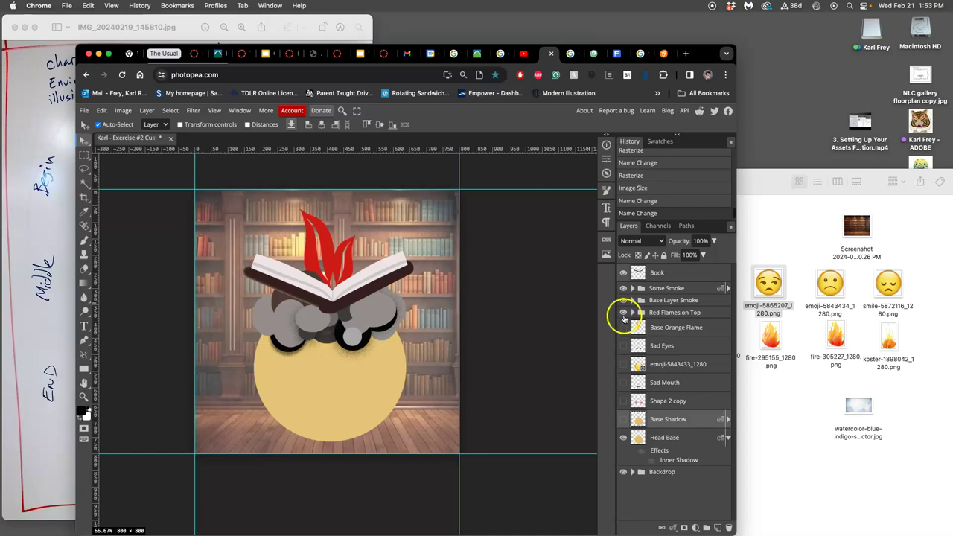
click(623, 327)
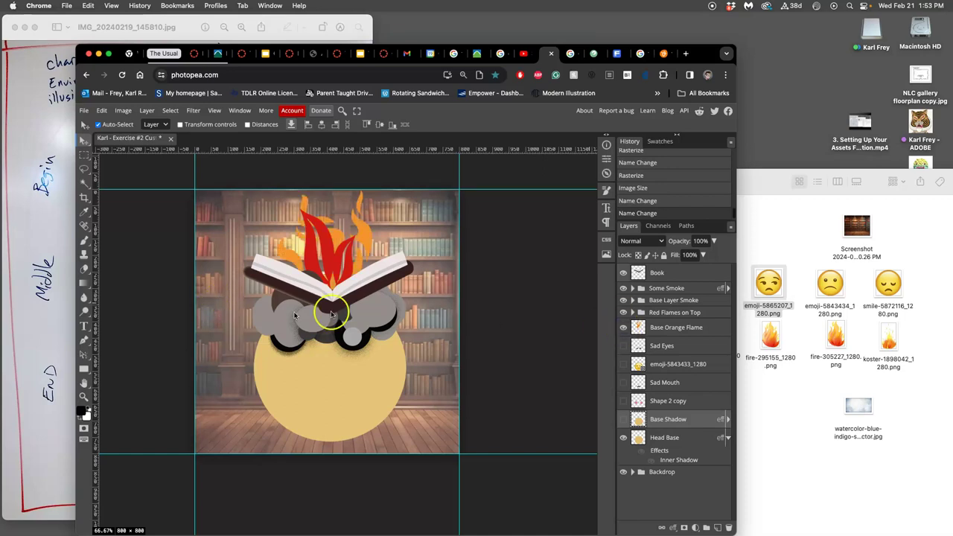
click(624, 327)
click(623, 313)
click(624, 300)
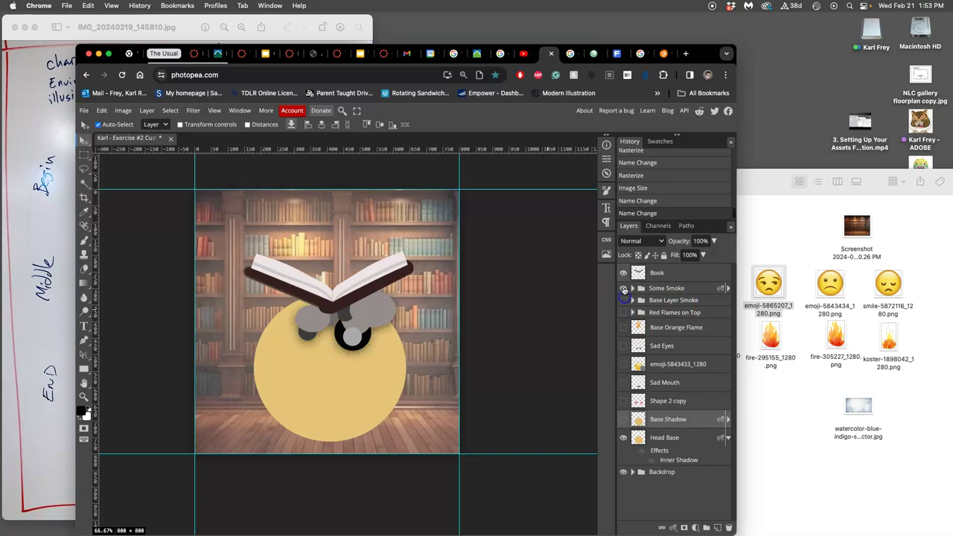
click(623, 288)
click(623, 273)
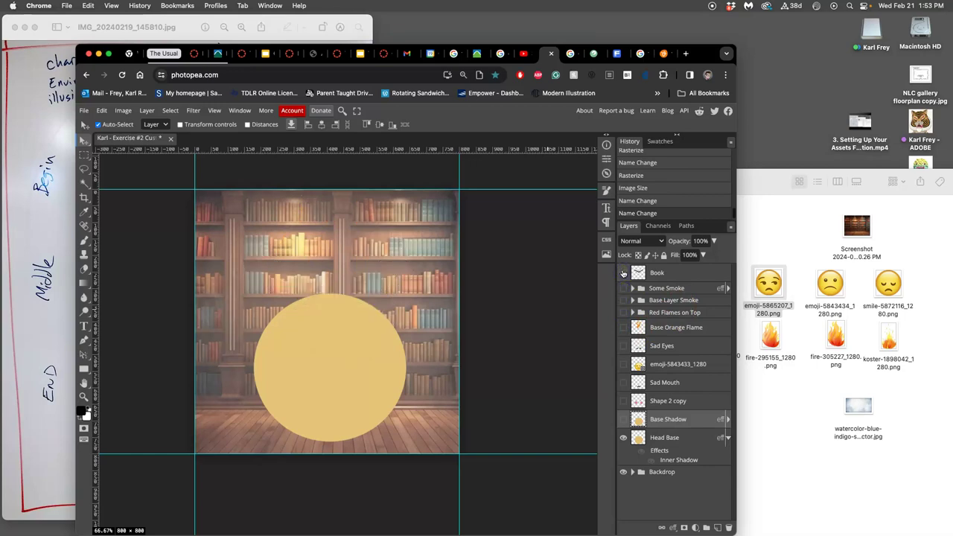
click(624, 273)
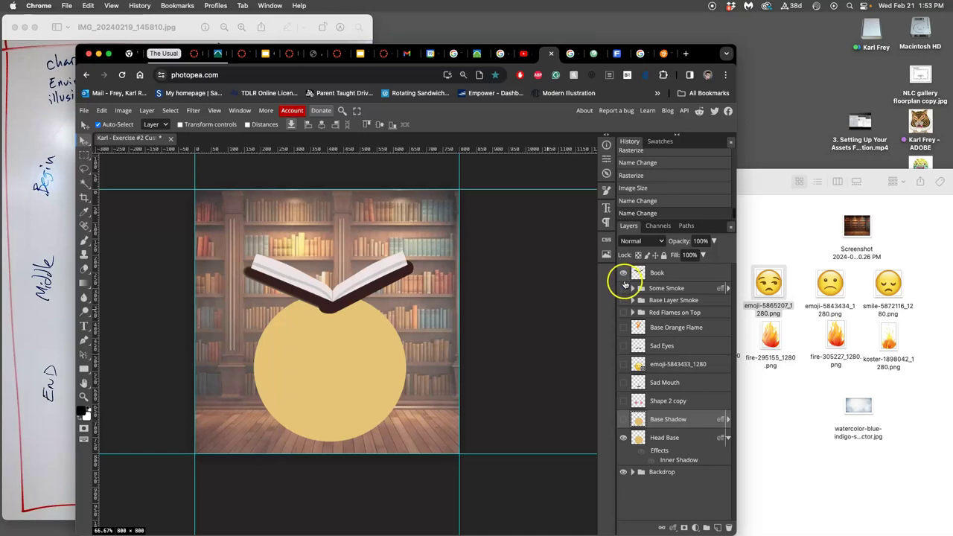
click(624, 288)
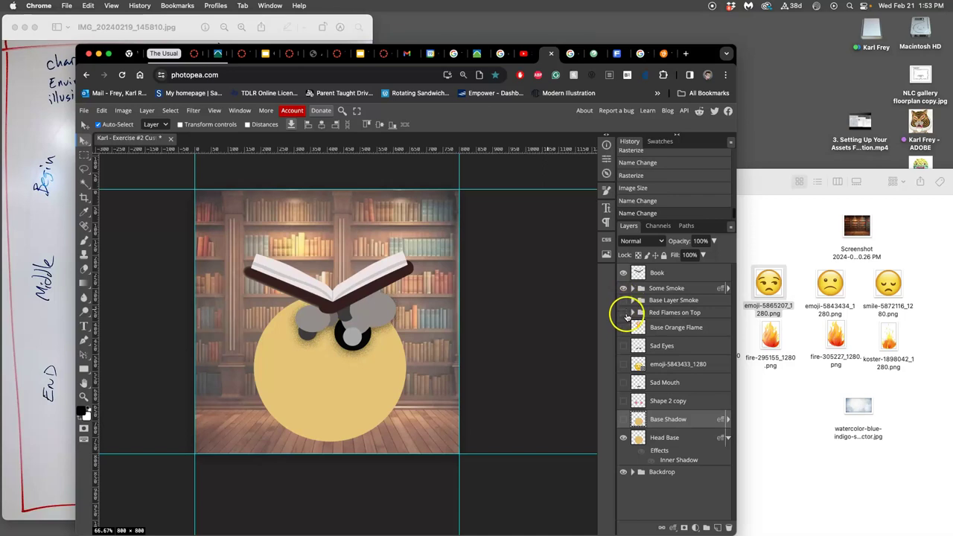
click(624, 328)
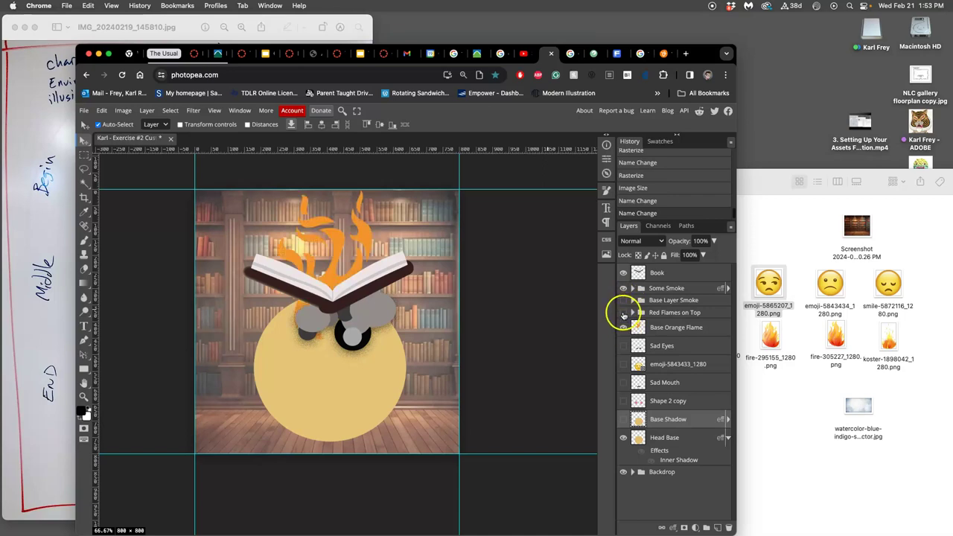
click(624, 312)
click(624, 300)
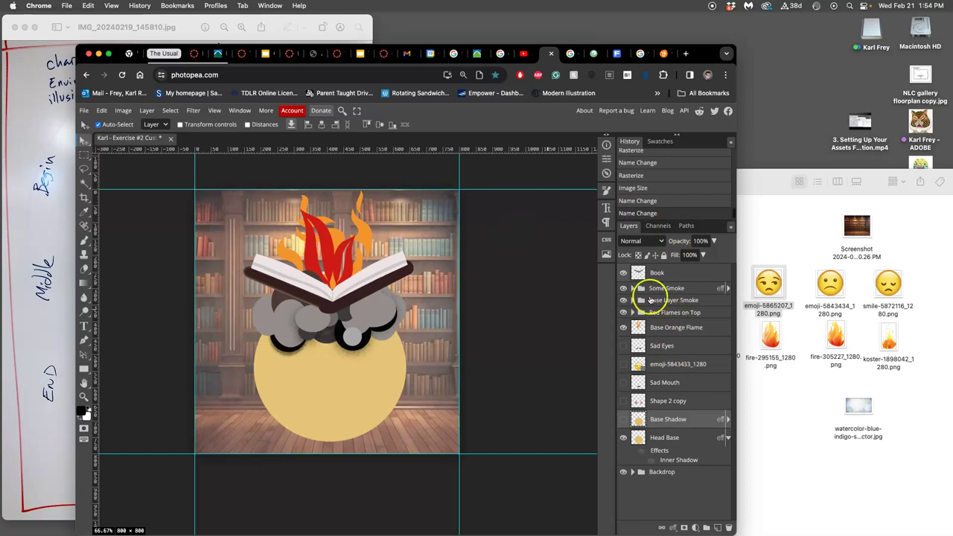
- Hide the smoke and flame layers and select the Book layer, leaving Base Shadow hidden
drag(623, 288, 623, 328)
click(655, 273)
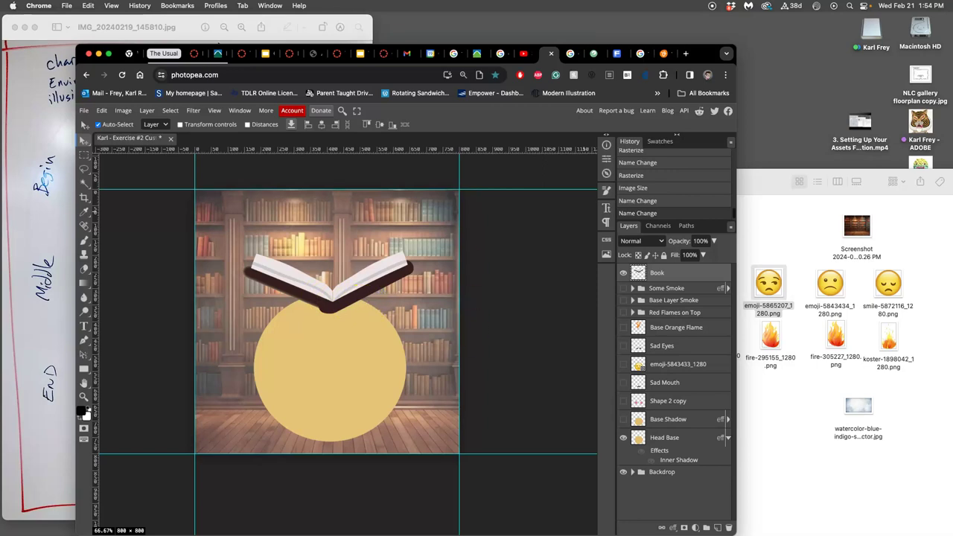
click(624, 419)
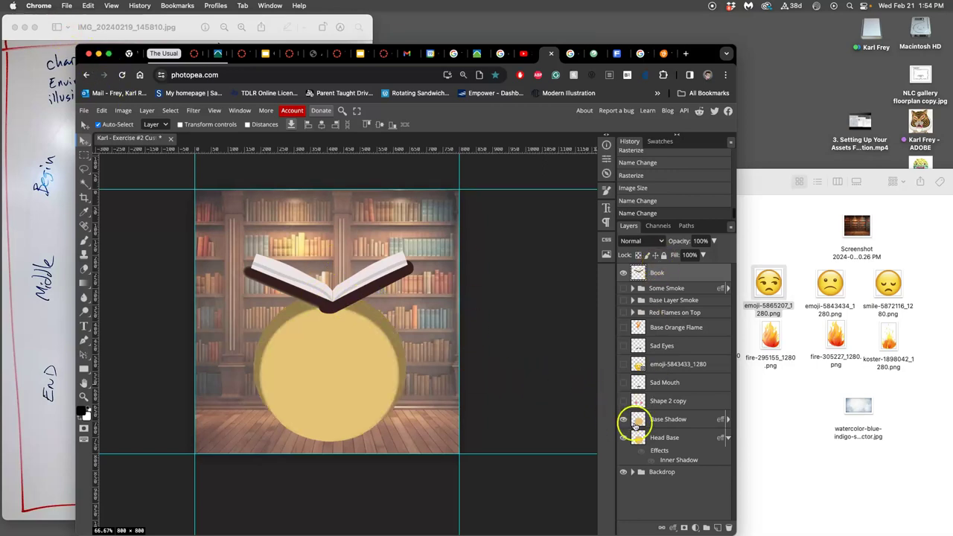
click(623, 419)
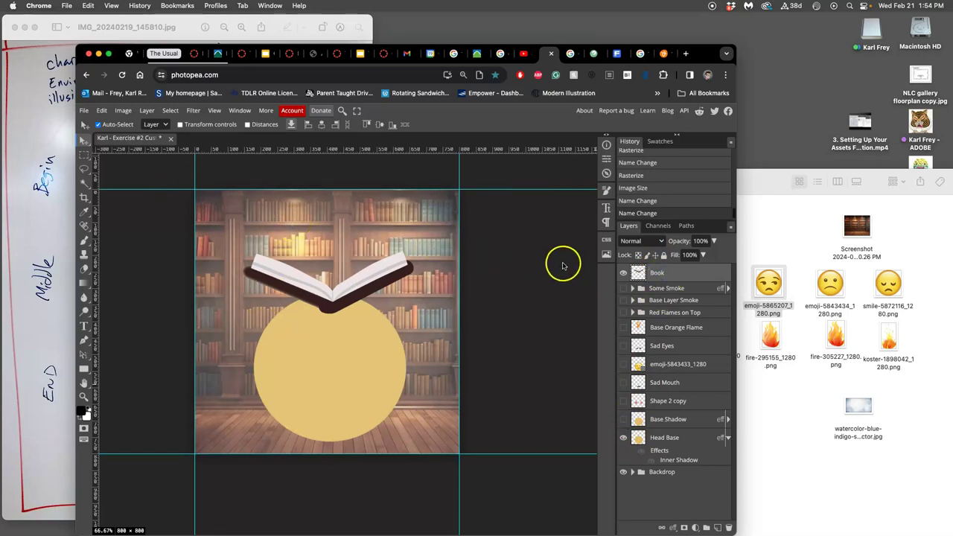
- Duplicate the book twice with Cmd+J, nudging copies upward and undoing the last move
key(super+j)
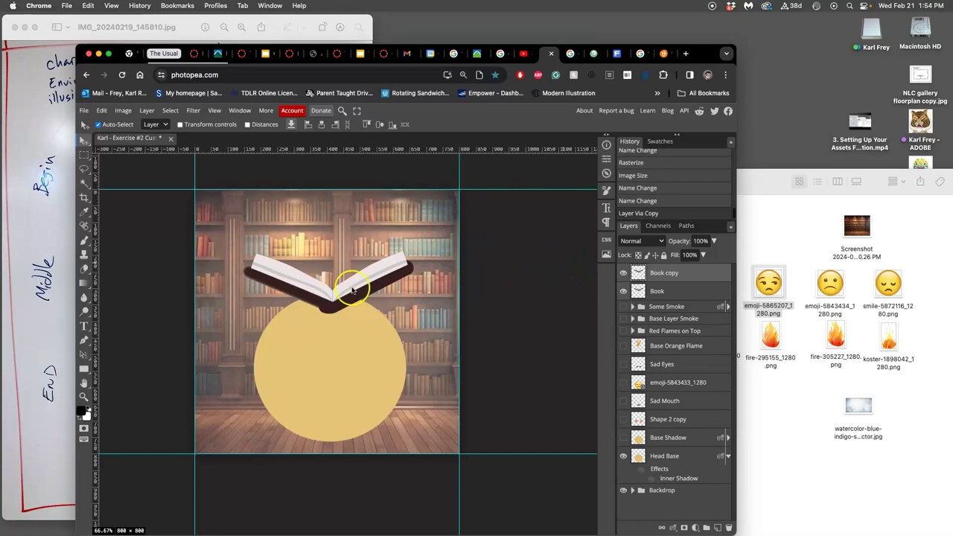
drag(336, 295, 337, 285)
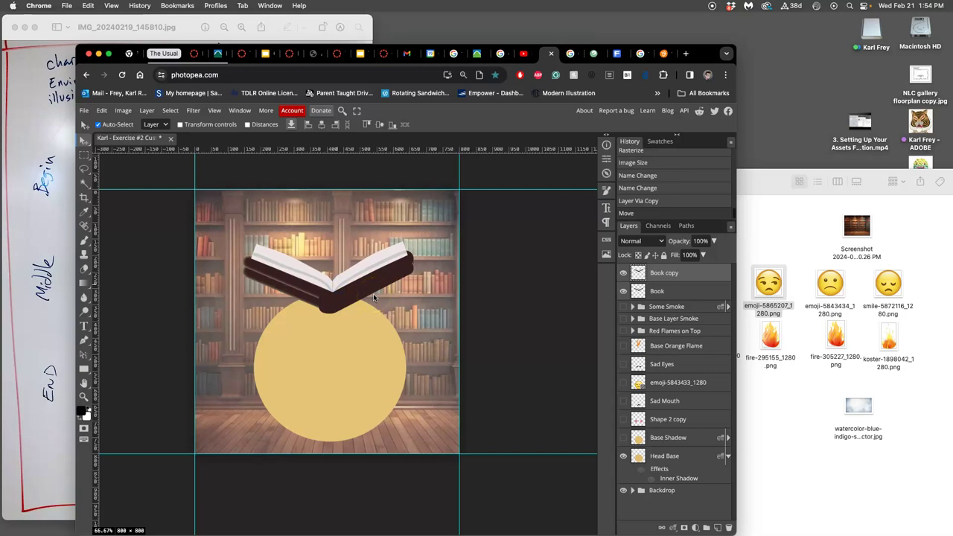
key(super+j)
drag(330, 288, 331, 270)
key(super+z)
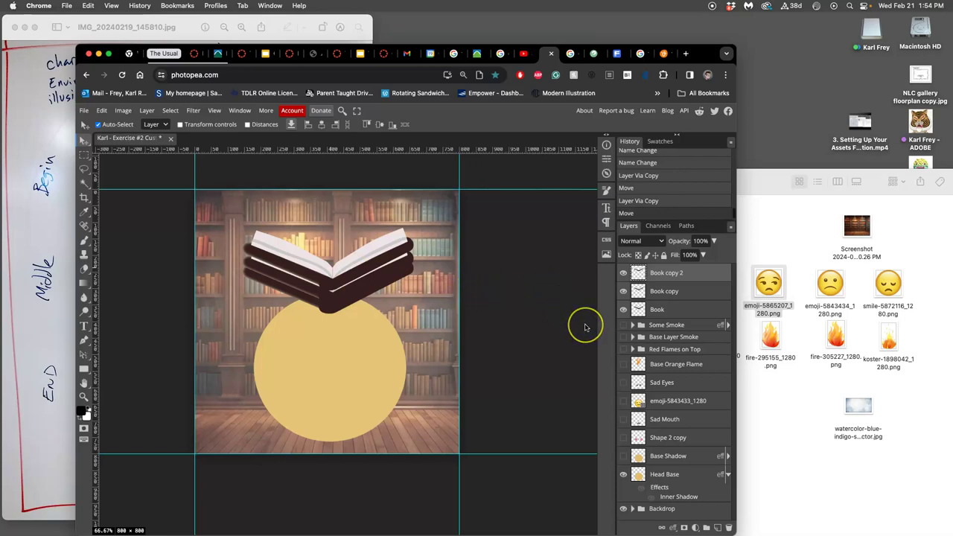
- Add Book copy 3 and Book copy 4 raised higher, then duplicate the top book again
key(super+j)
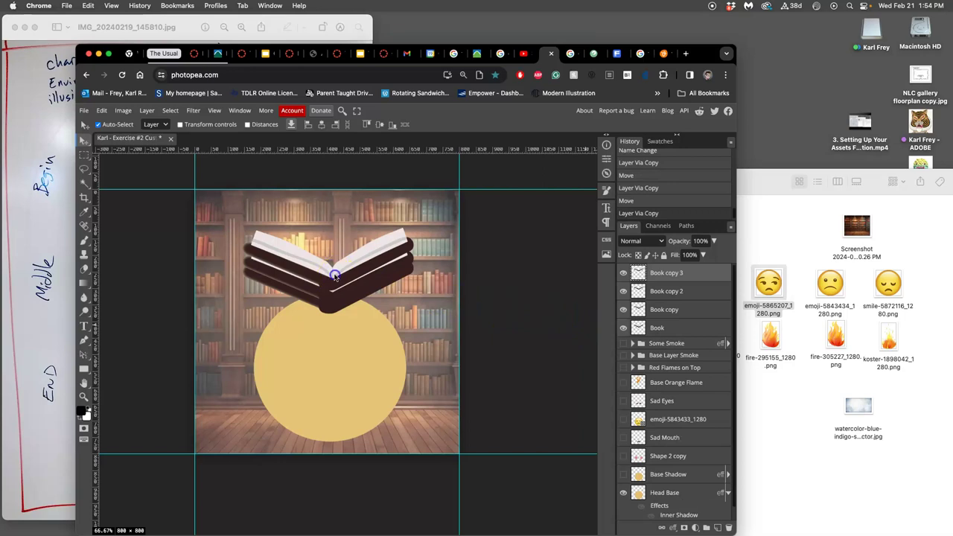
drag(335, 276, 340, 262)
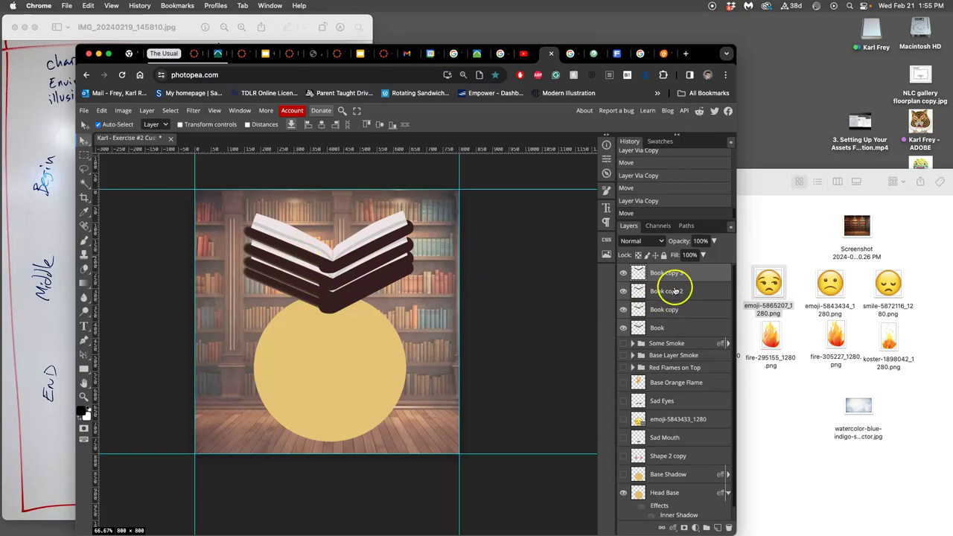
key(super+j)
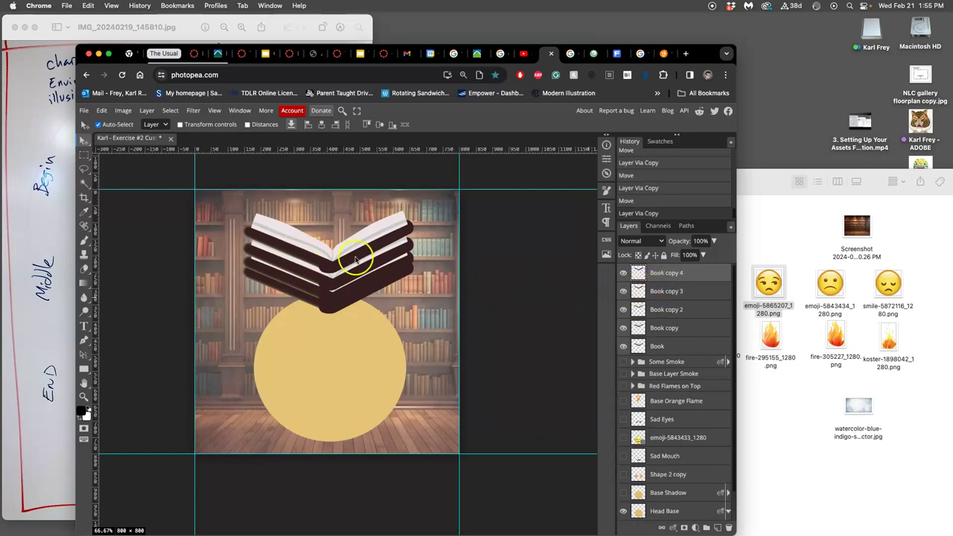
drag(337, 260, 342, 237)
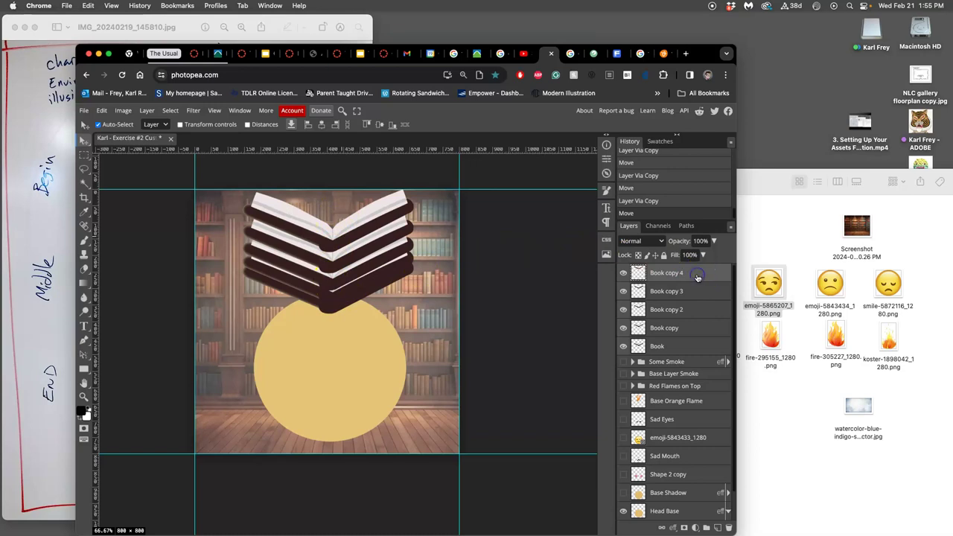
key(super+j)
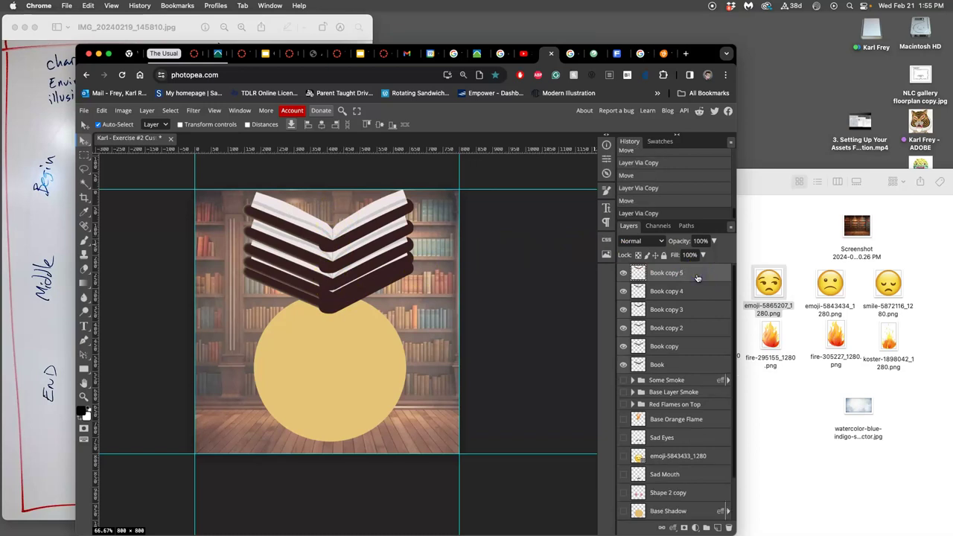
- After checking the storyboard, duplicate once more and move Book copy 5 higher
click(35, 195)
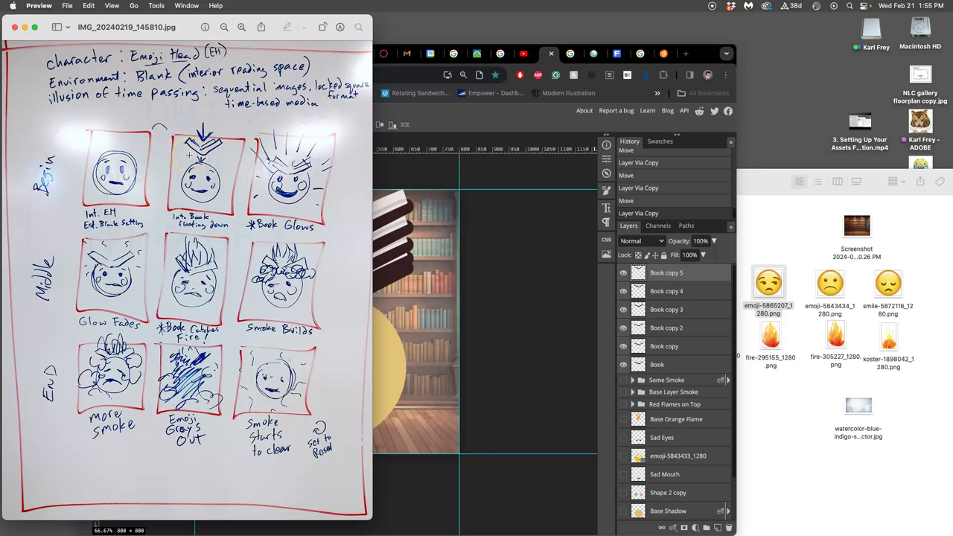
click(503, 253)
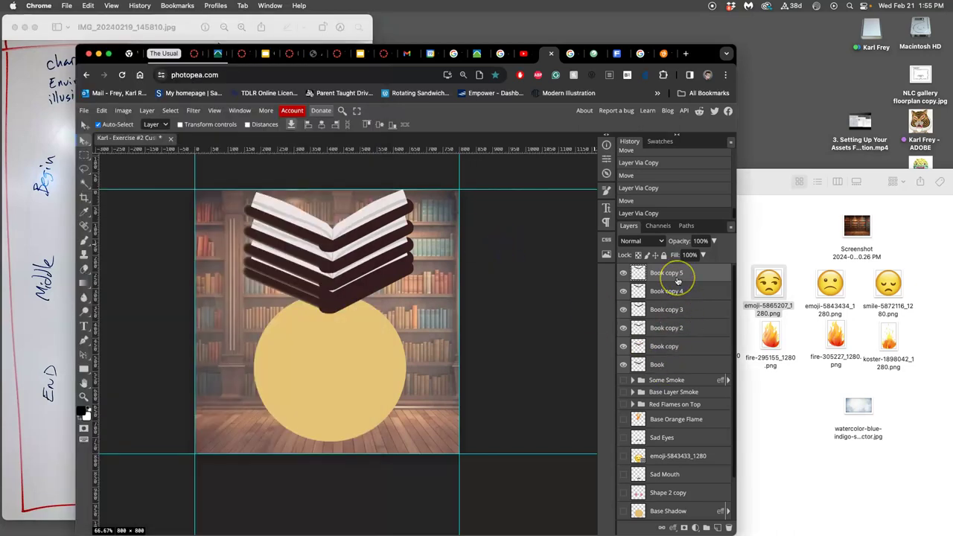
key(super+j)
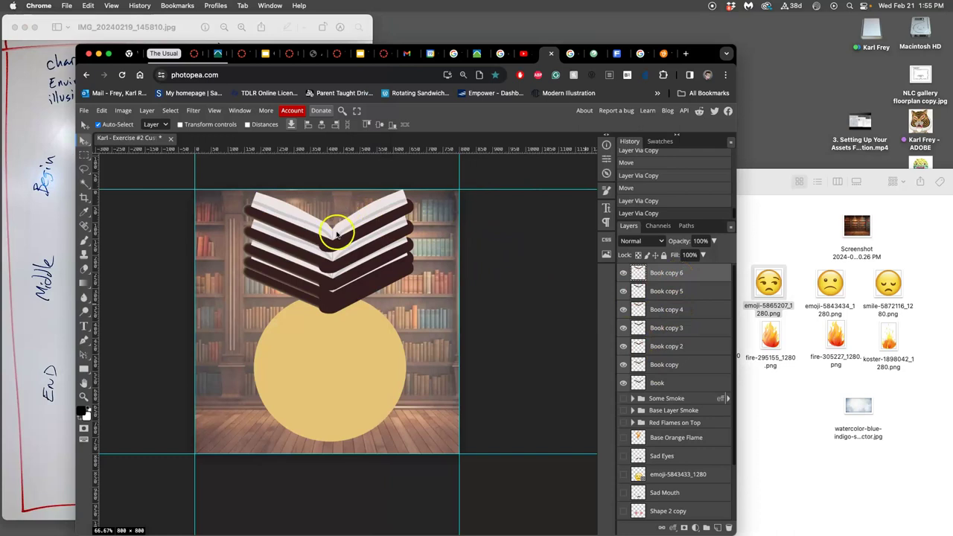
click(621, 273)
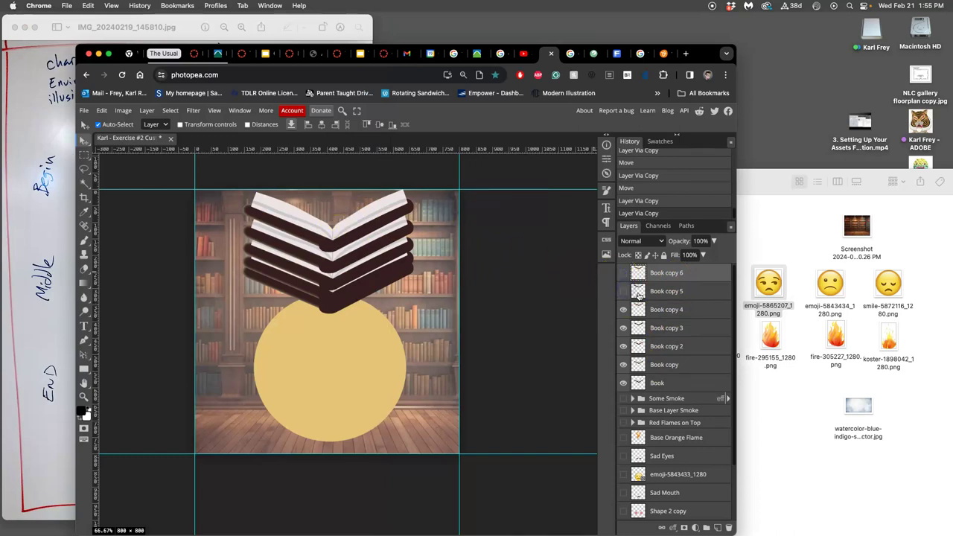
click(623, 309)
click(623, 309)
click(623, 291)
click(660, 290)
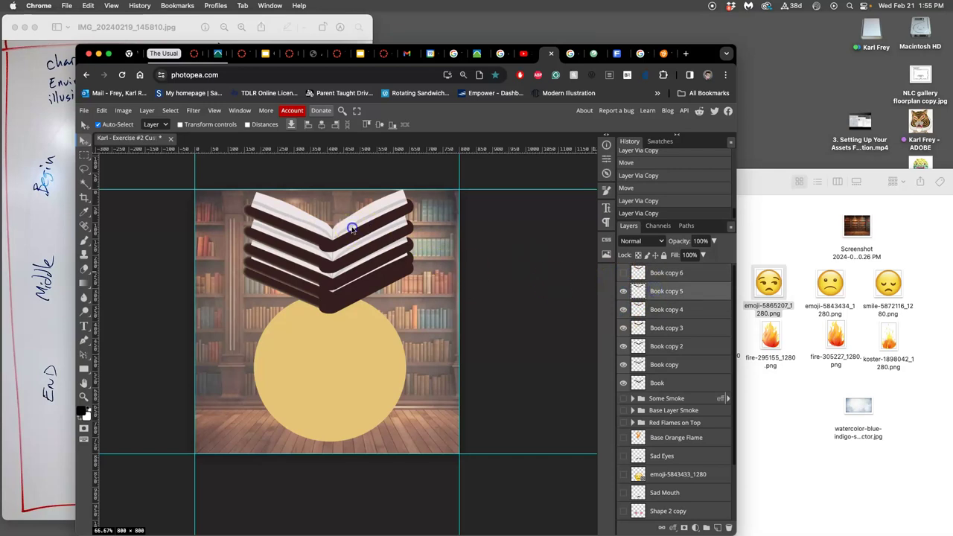
drag(352, 229, 353, 204)
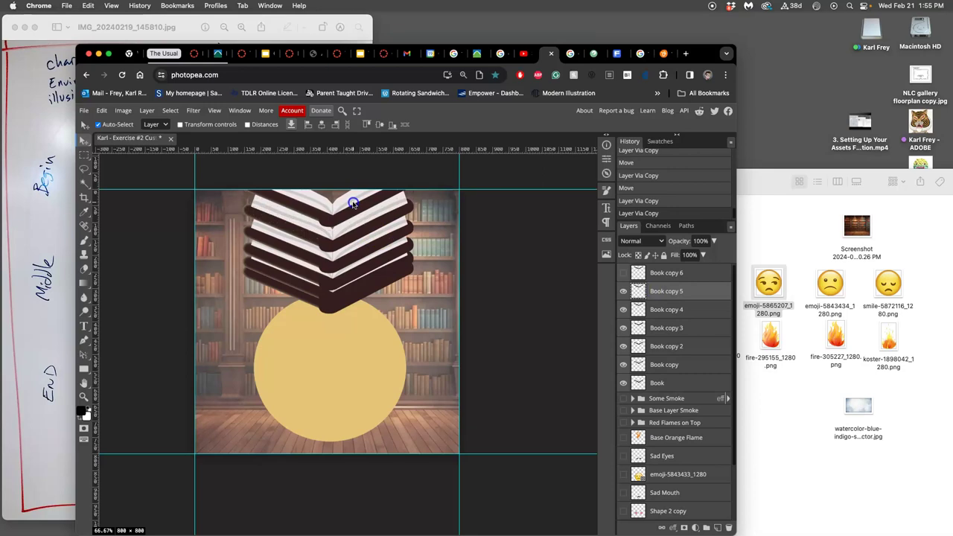
- Select Book copy 6 and drag it up to the canvas's top edge
click(623, 273)
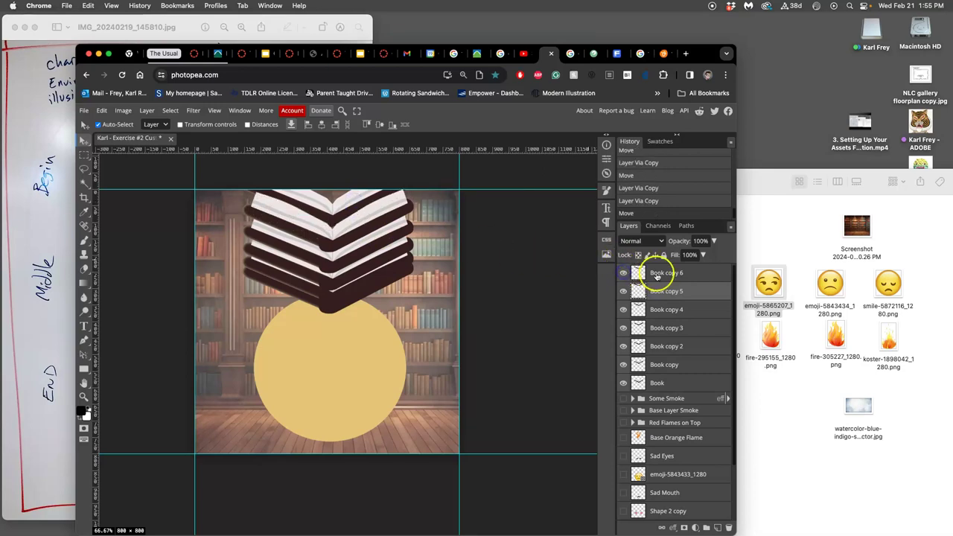
click(656, 275)
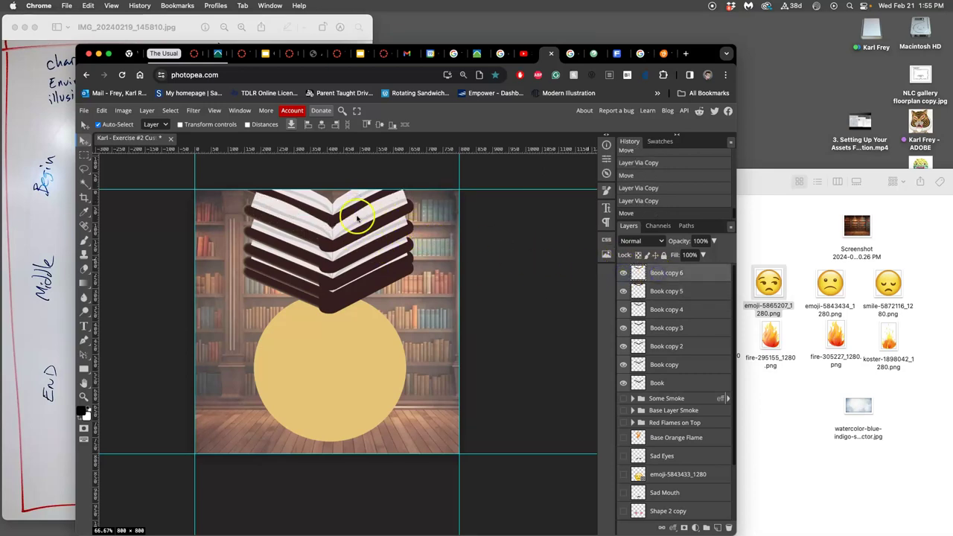
click(653, 273)
click(624, 273)
click(623, 274)
click(624, 273)
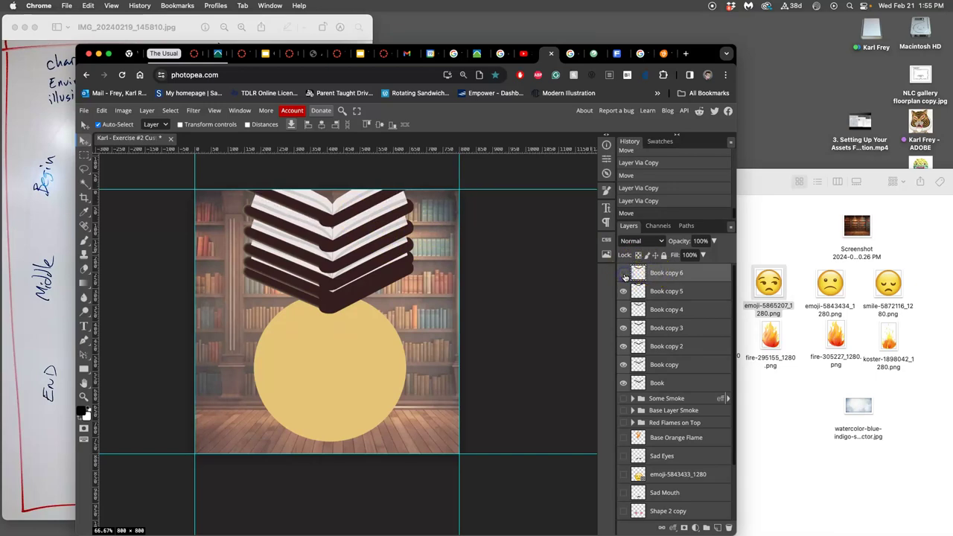
click(624, 274)
click(624, 273)
click(624, 274)
click(652, 275)
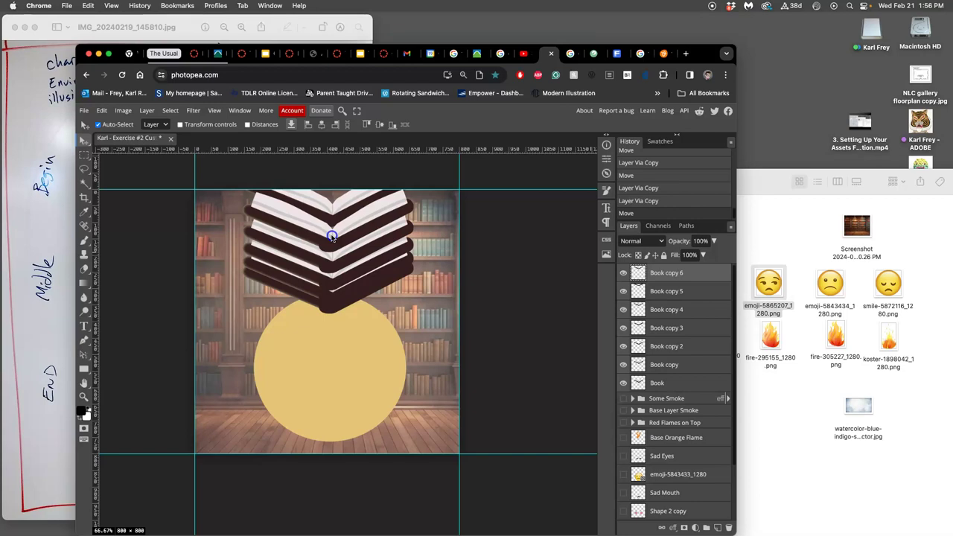
drag(332, 236, 332, 191)
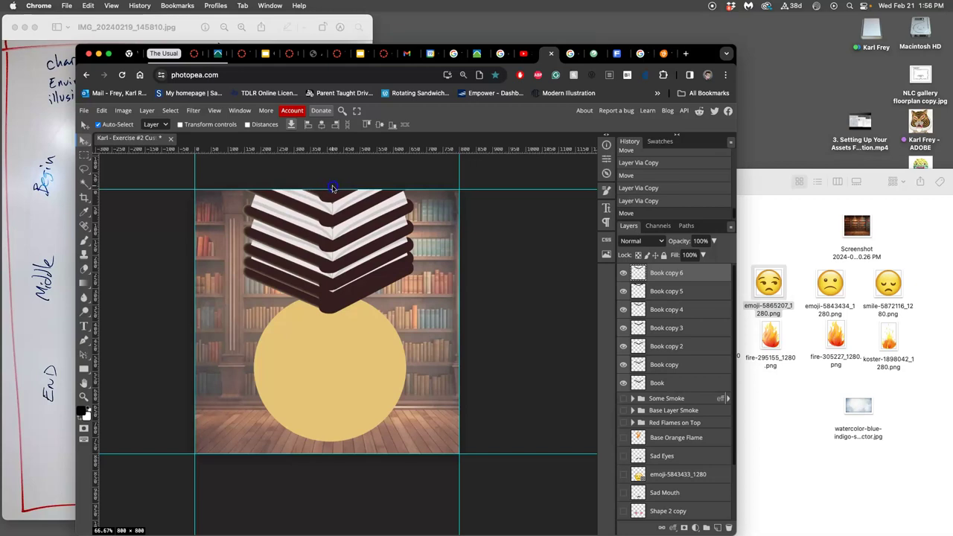
drag(332, 186, 332, 186)
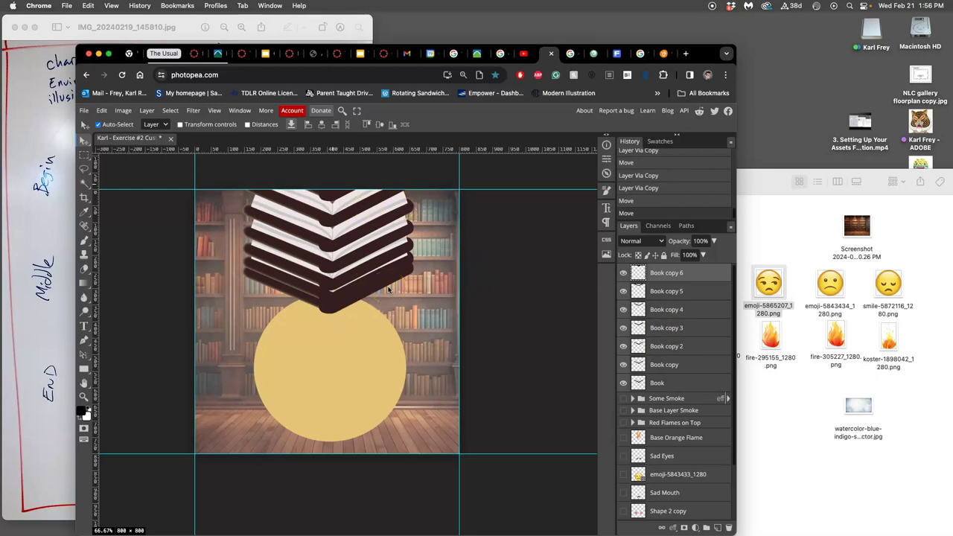
click(623, 273)
click(623, 291)
click(623, 309)
click(623, 327)
click(623, 346)
click(623, 364)
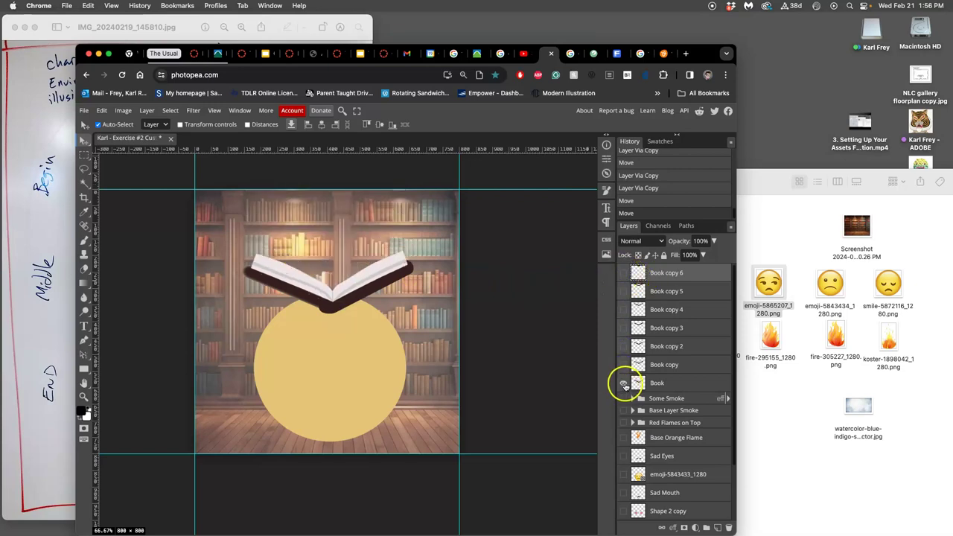
click(624, 383)
click(623, 383)
click(624, 382)
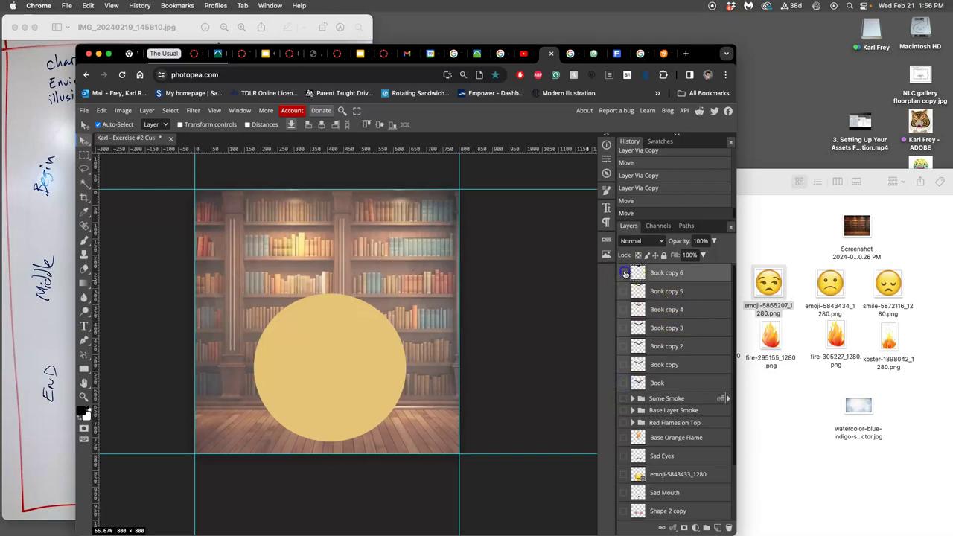
click(623, 272)
click(623, 291)
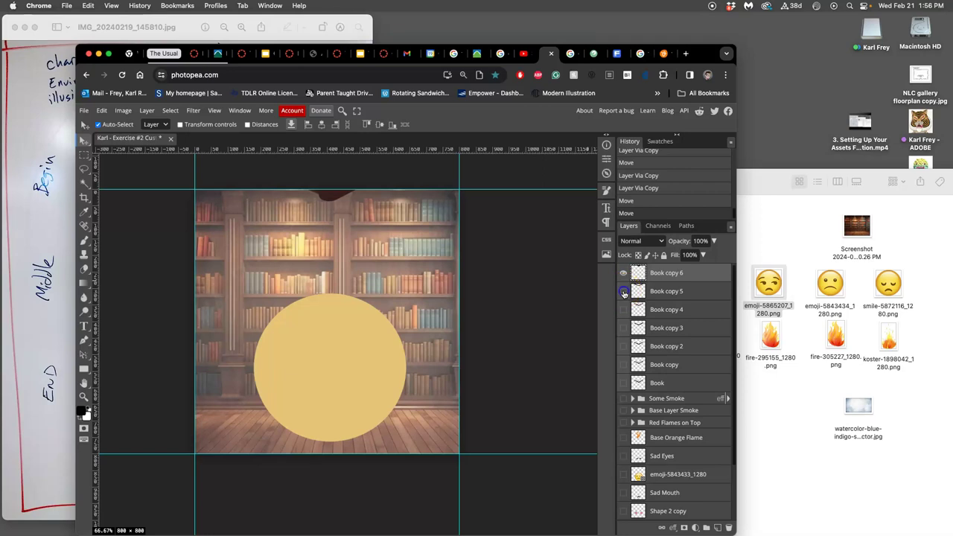
click(624, 309)
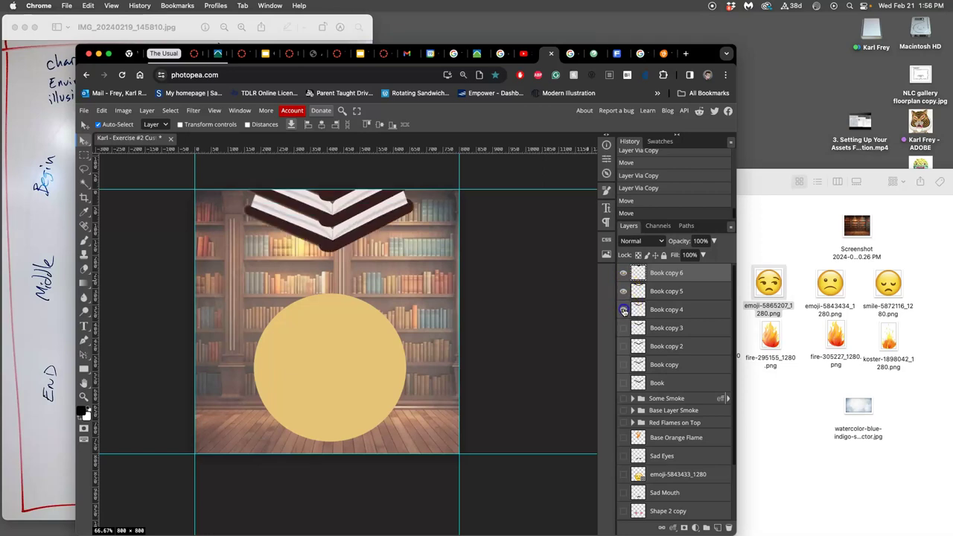
click(624, 327)
click(624, 346)
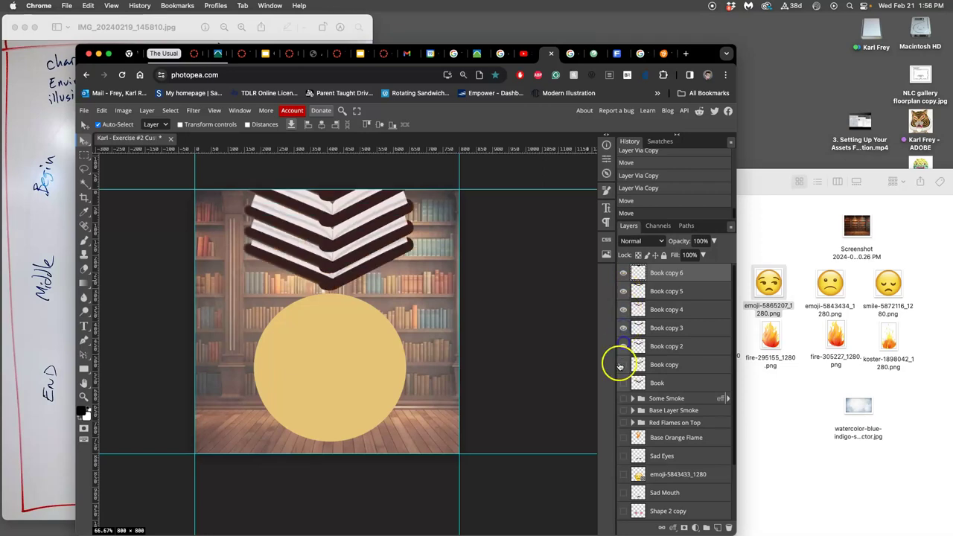
click(624, 364)
click(624, 383)
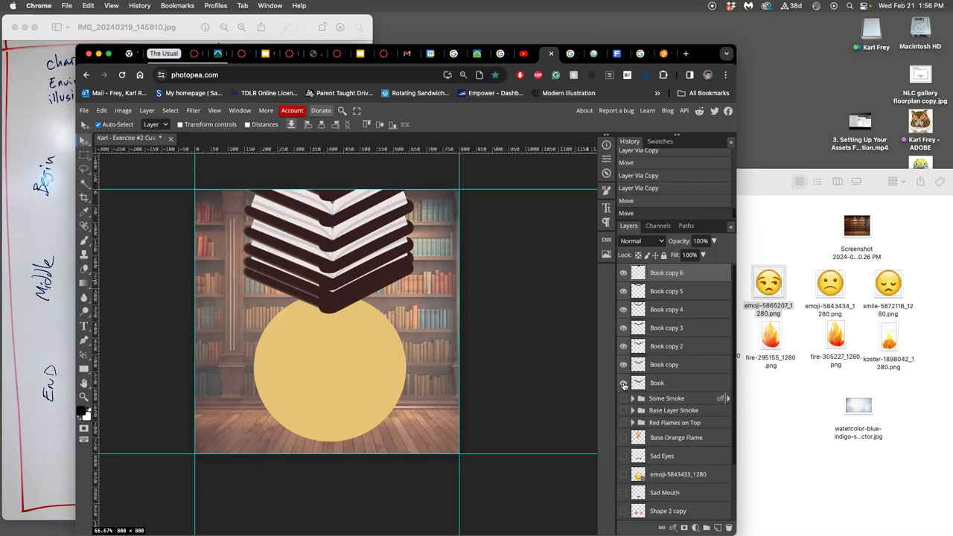
click(623, 383)
click(623, 382)
click(623, 364)
click(624, 347)
click(624, 327)
click(624, 310)
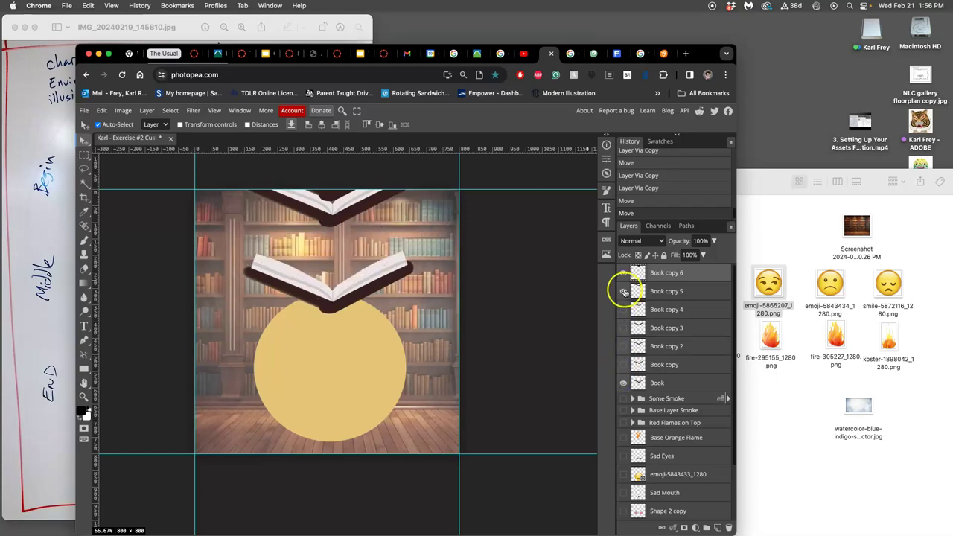
click(624, 291)
click(624, 272)
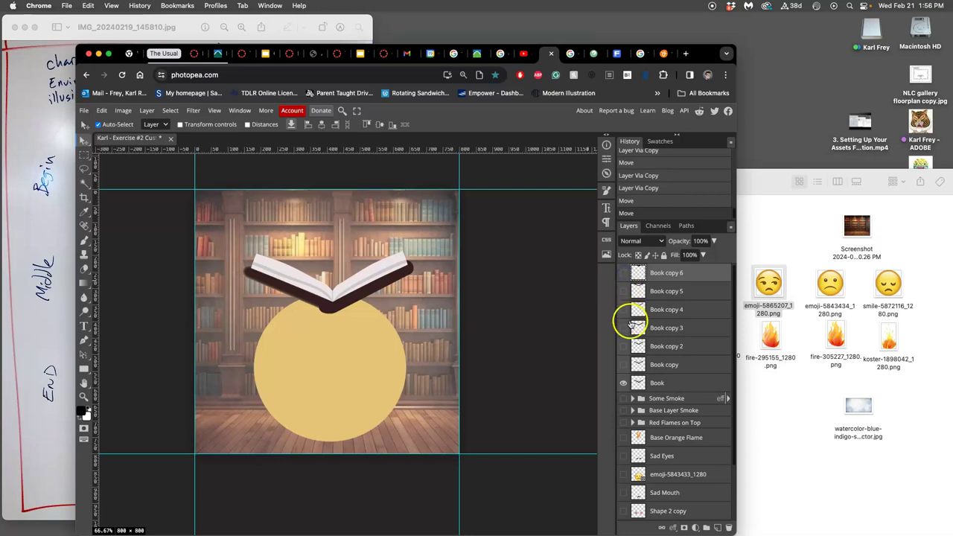
click(623, 364)
click(623, 346)
click(624, 327)
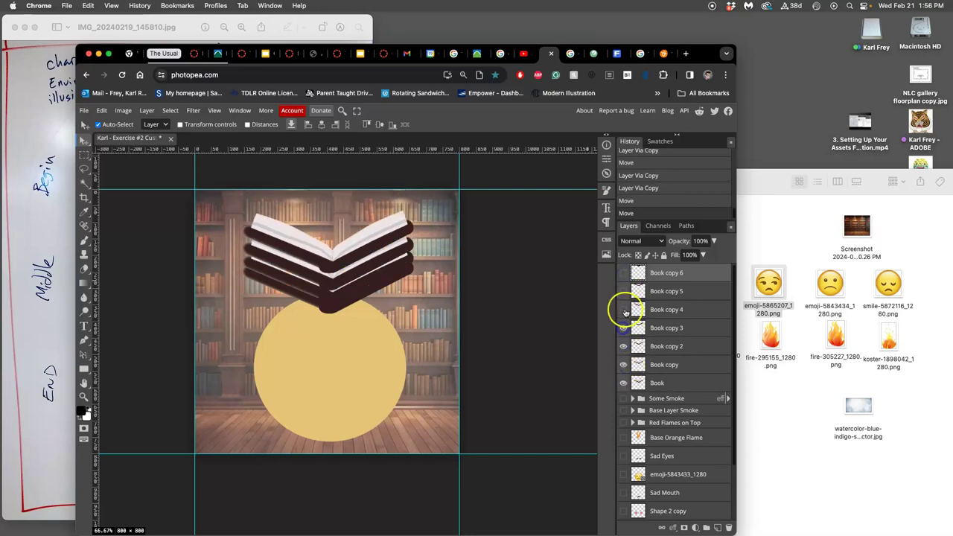
click(623, 309)
click(624, 291)
click(624, 272)
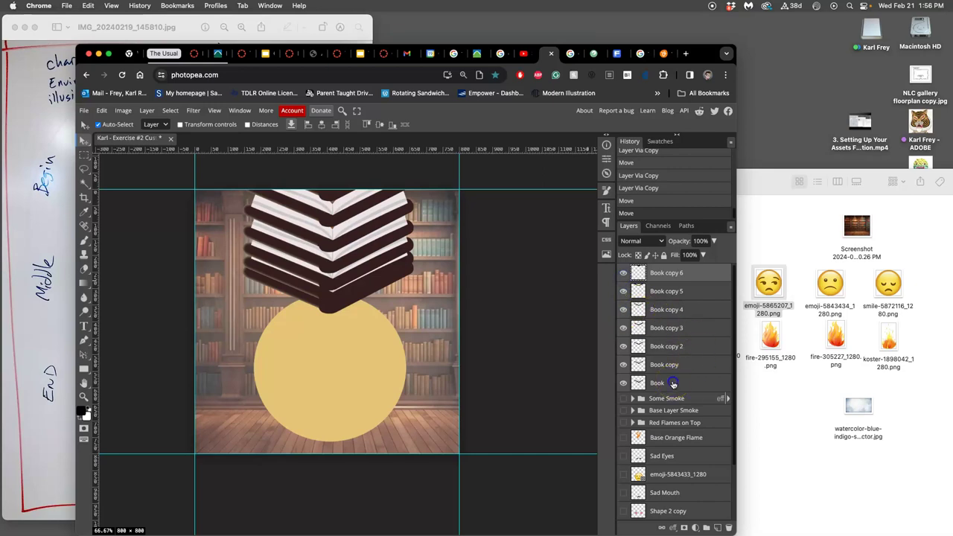
- Group all seven book layers into a folder named Book and expand it
shift+click(673, 384)
click(706, 527)
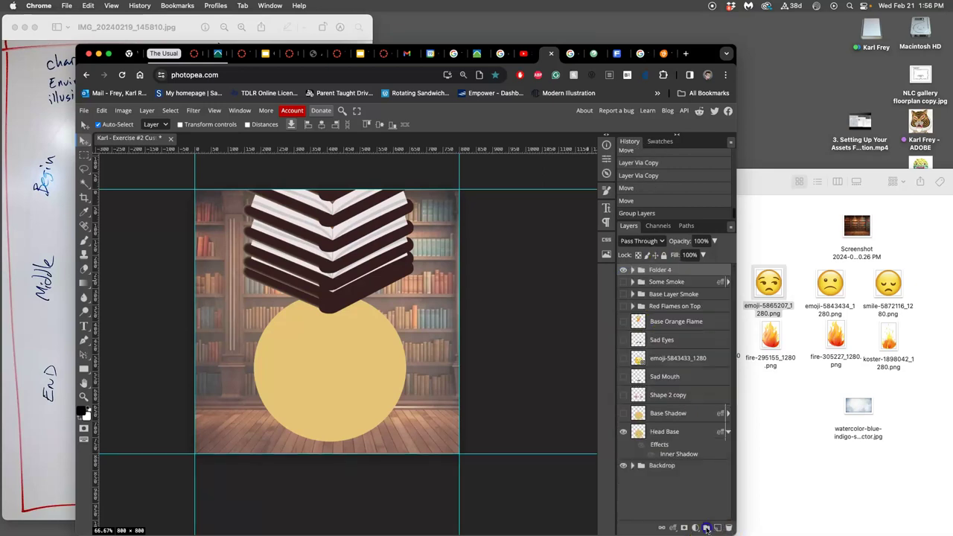
double_click(656, 270)
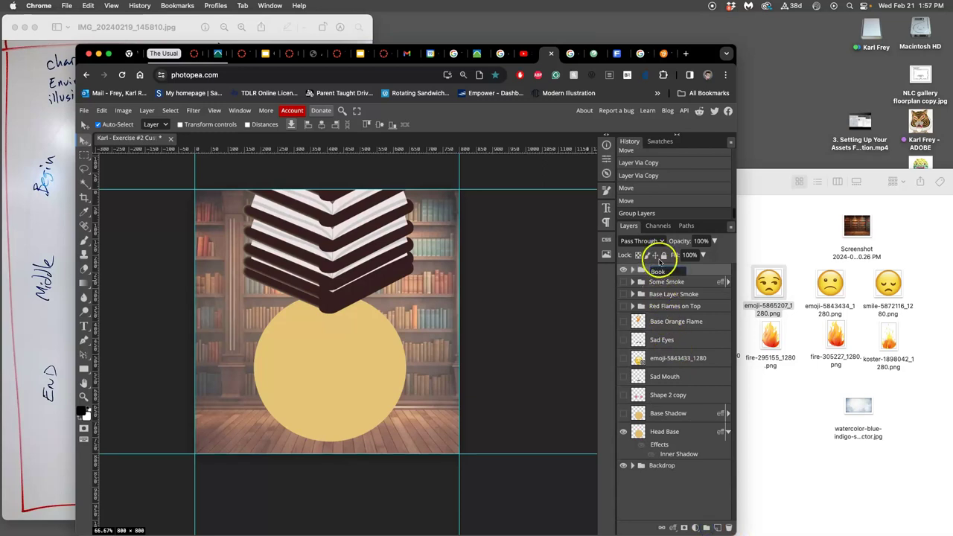
click(697, 268)
click(632, 269)
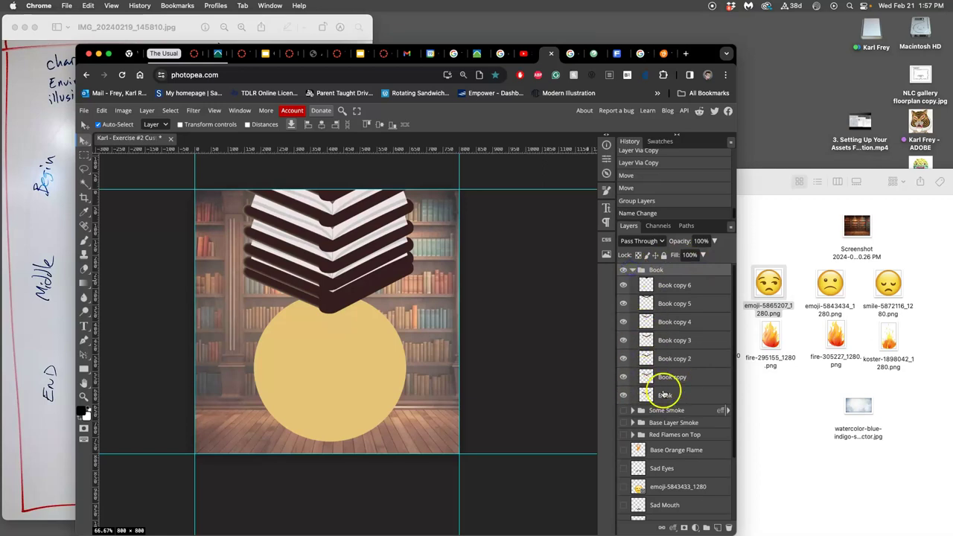
- After checking the storyboard, rename the bottom Book layer to Book Hero
click(51, 244)
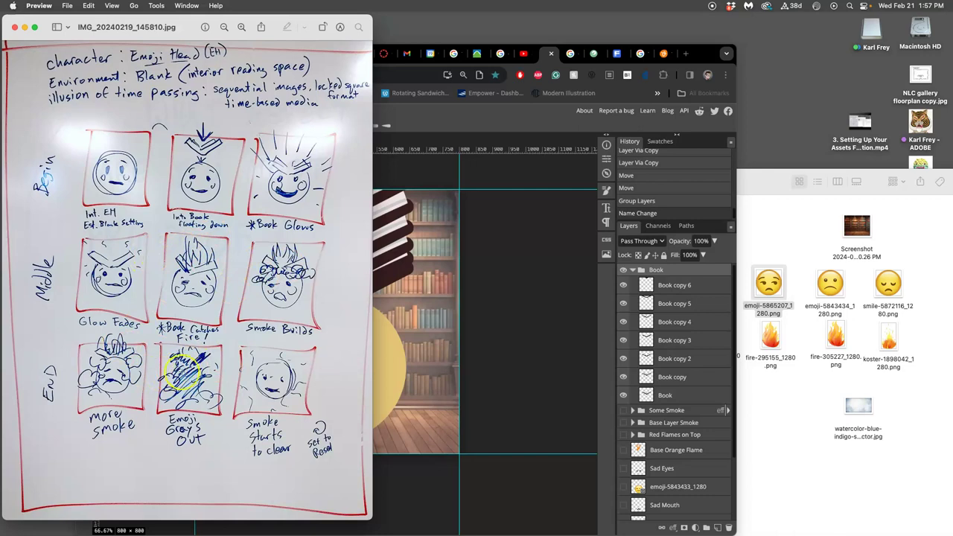
click(484, 301)
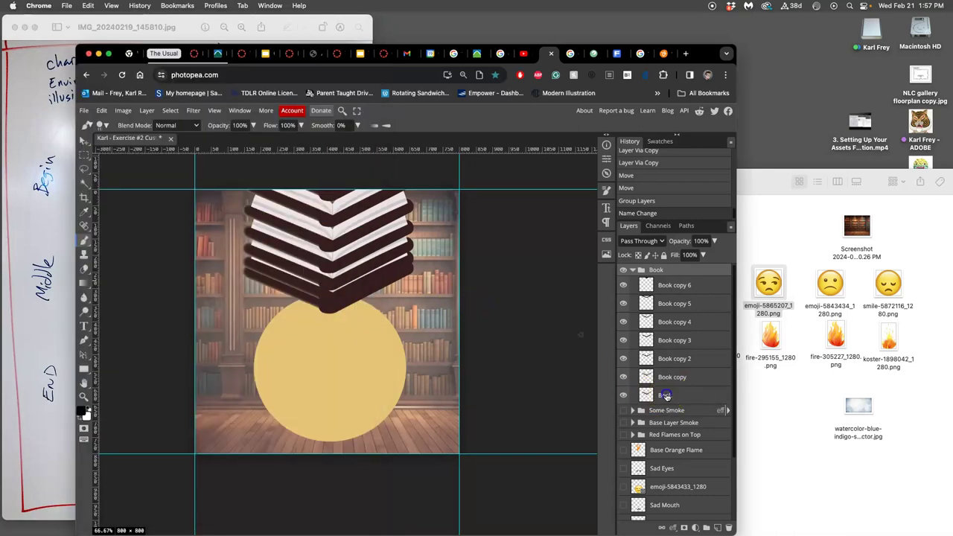
double_click(672, 394)
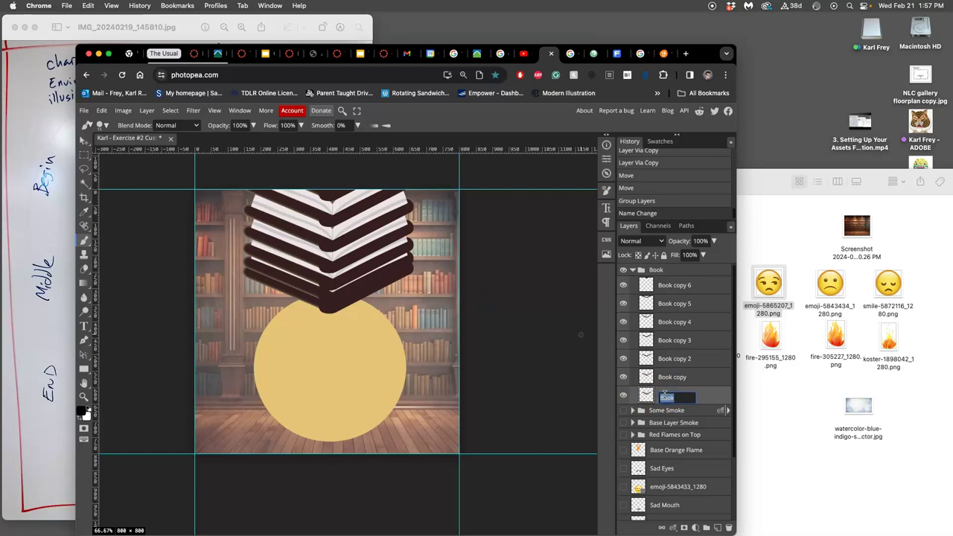
text(Hero)
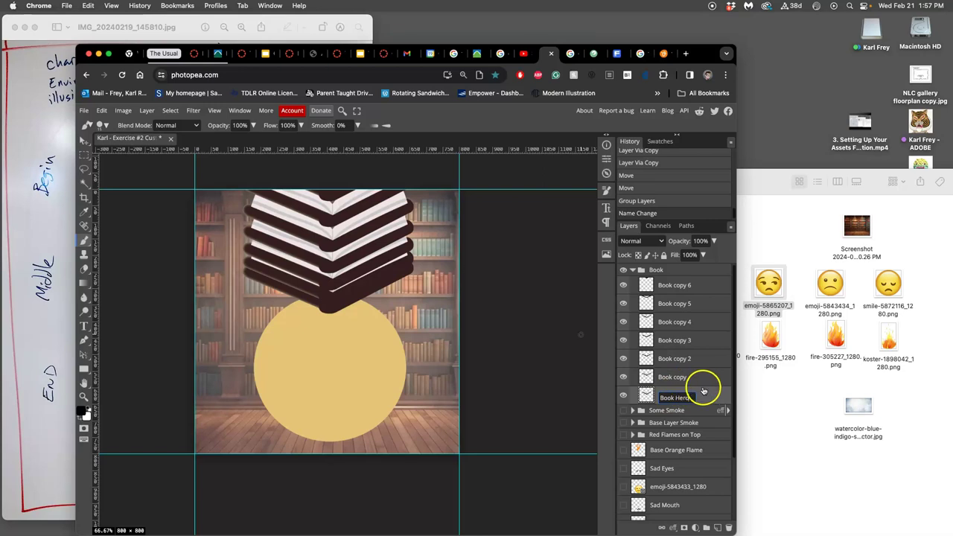
click(707, 395)
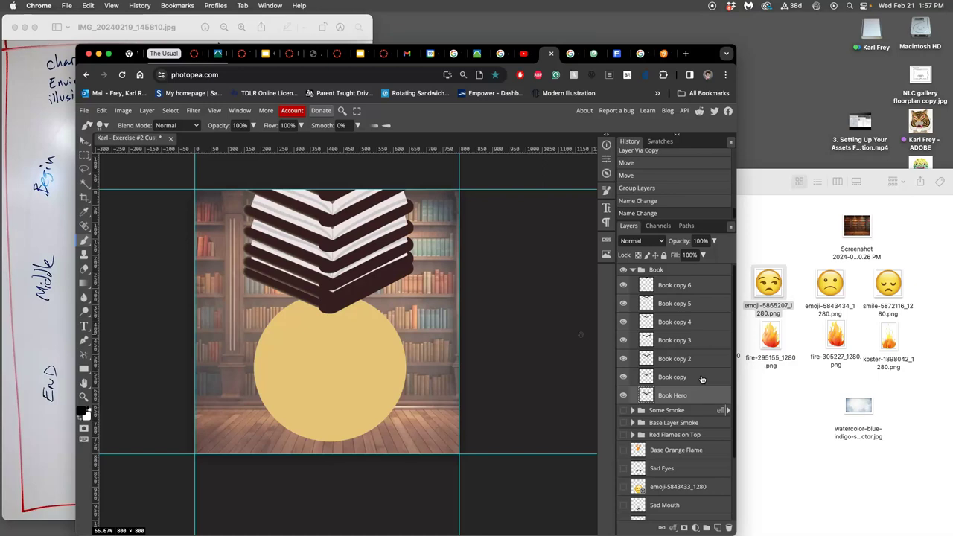
- Collapse the Book group, briefly preview Some Smoke, and compare against the storyboard
click(633, 270)
click(623, 282)
click(623, 283)
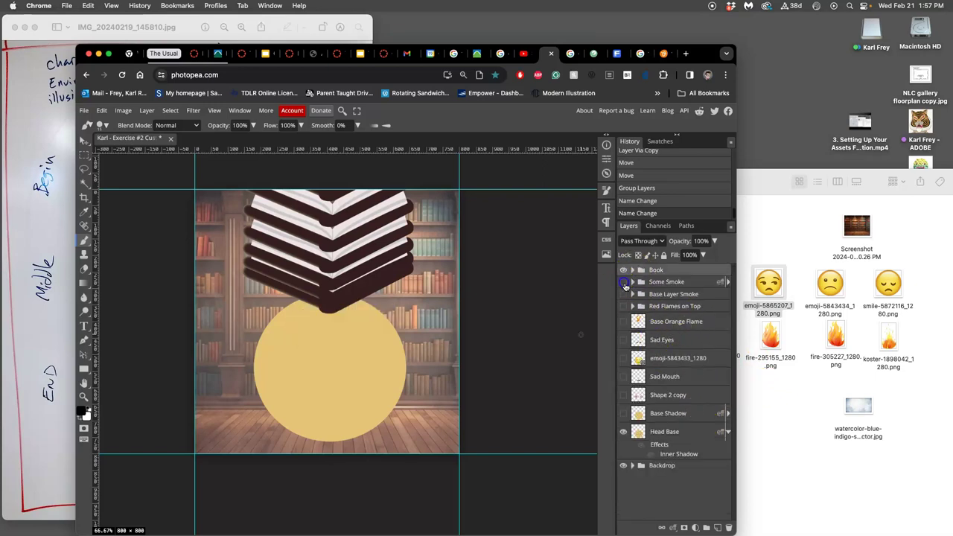
click(33, 301)
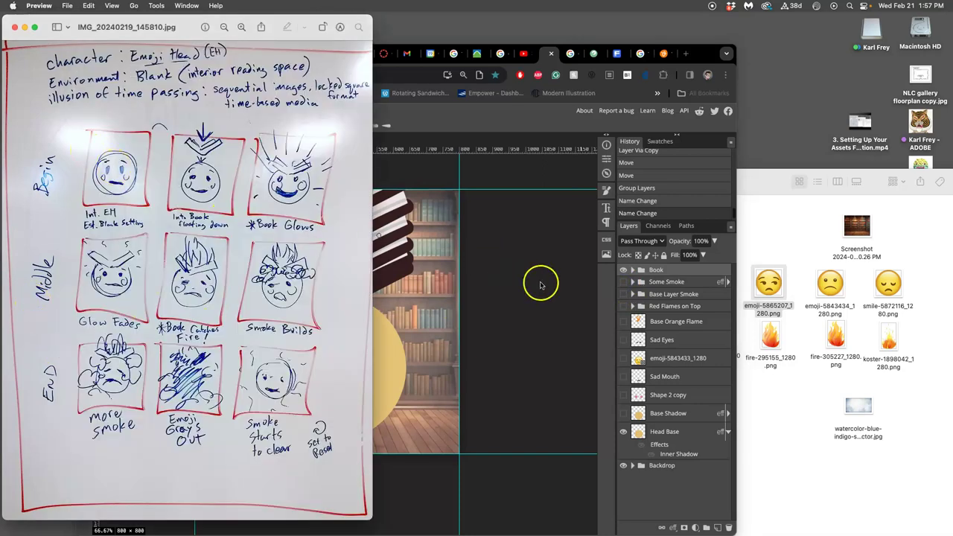
click(684, 340)
- Preview the Base Shadow, cheeks, Sad Mouth and emoji face layers, hiding each again
click(624, 414)
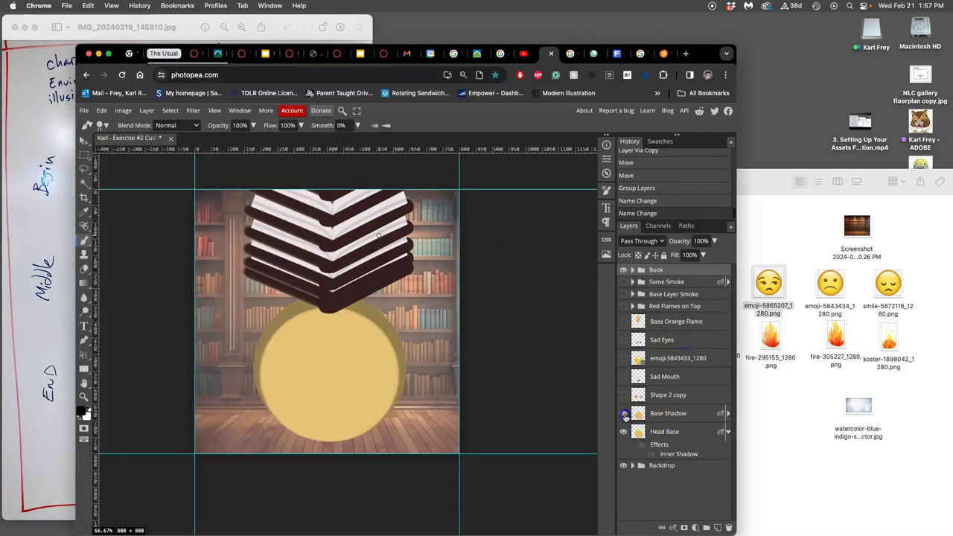
click(624, 413)
click(623, 395)
click(623, 395)
click(623, 376)
click(623, 376)
click(623, 358)
click(623, 358)
- Place the emoji-5843433_1280 image from the folder, then delete the pasted emoji layer
click(662, 358)
click(623, 358)
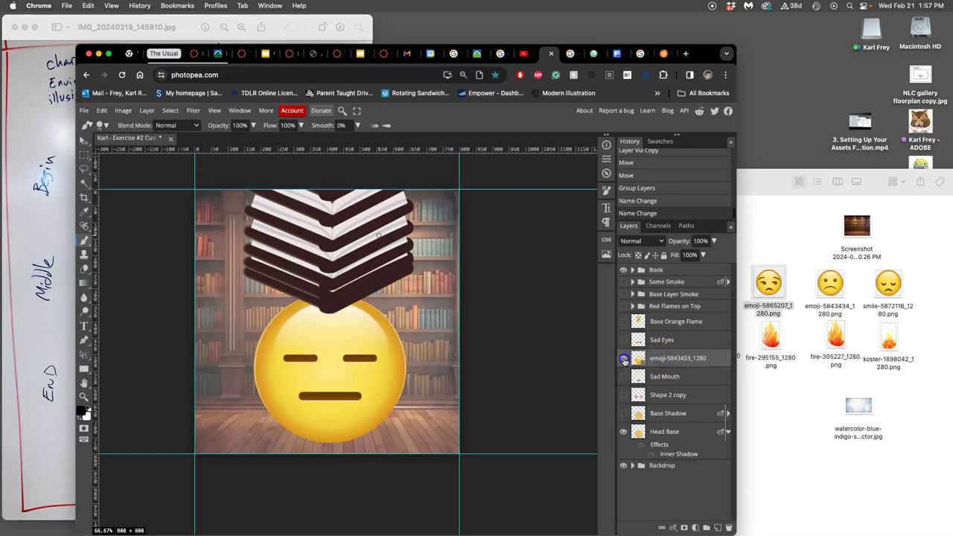
click(787, 265)
drag(614, 283, 312, 358)
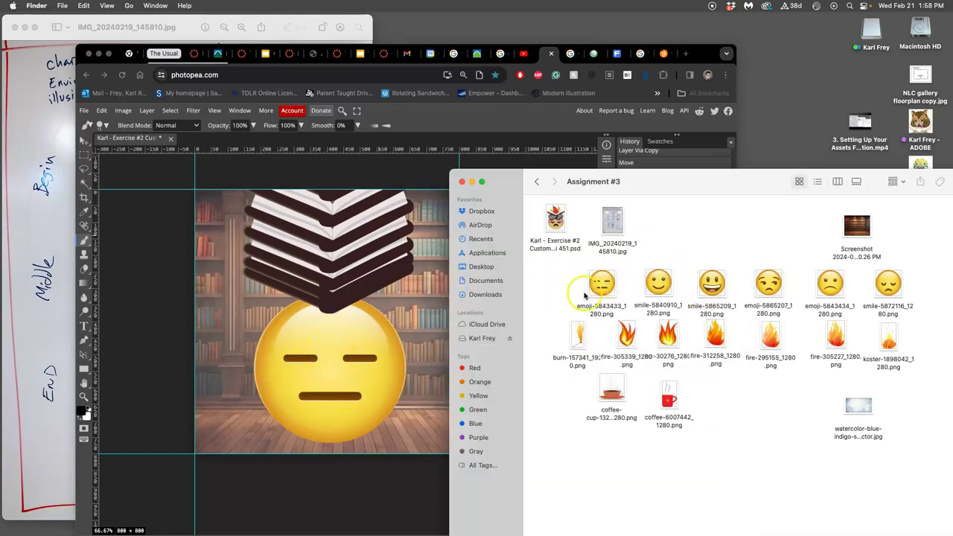
click(398, 347)
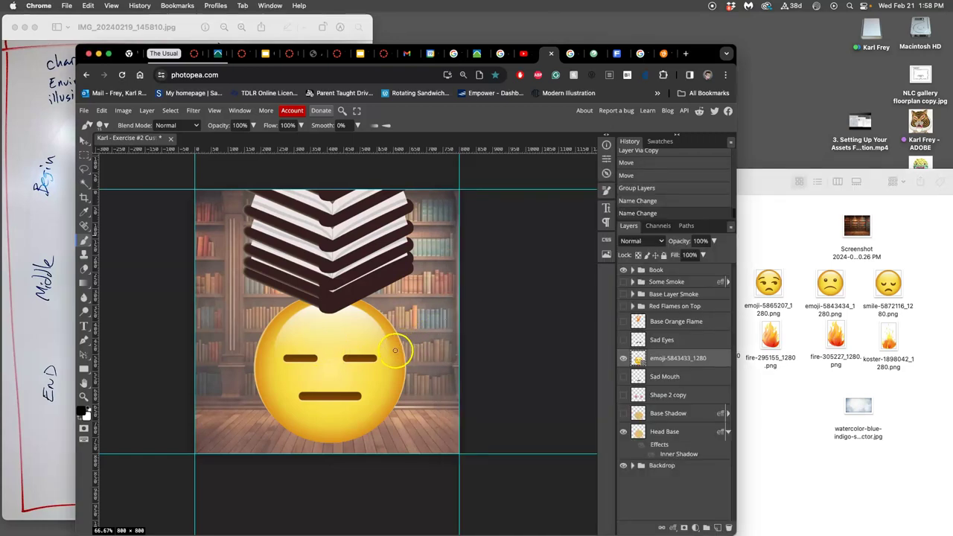
click(678, 358)
key(Delete)
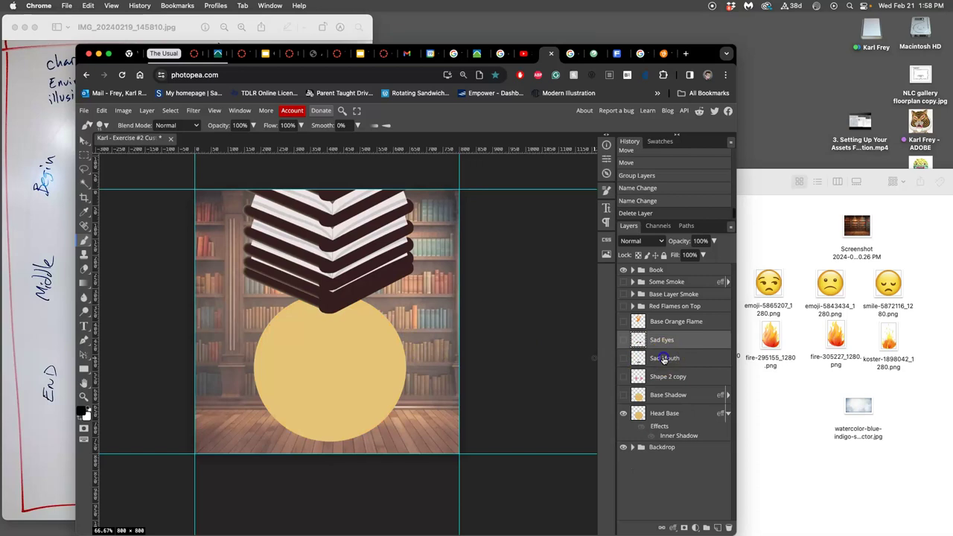
- Show the Sad Eyes on the head, keep Sad Mouth hidden, and select Sad Eyes
click(686, 360)
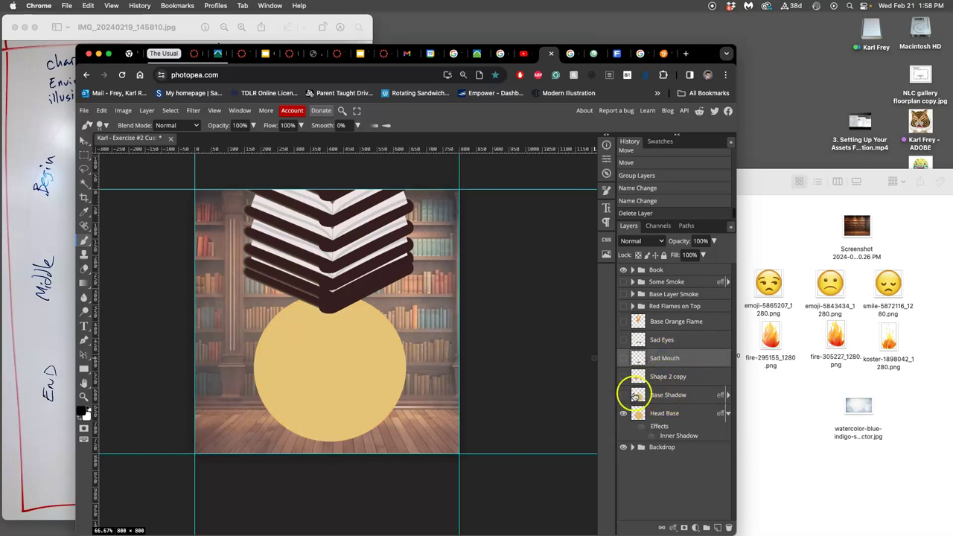
click(790, 262)
click(444, 304)
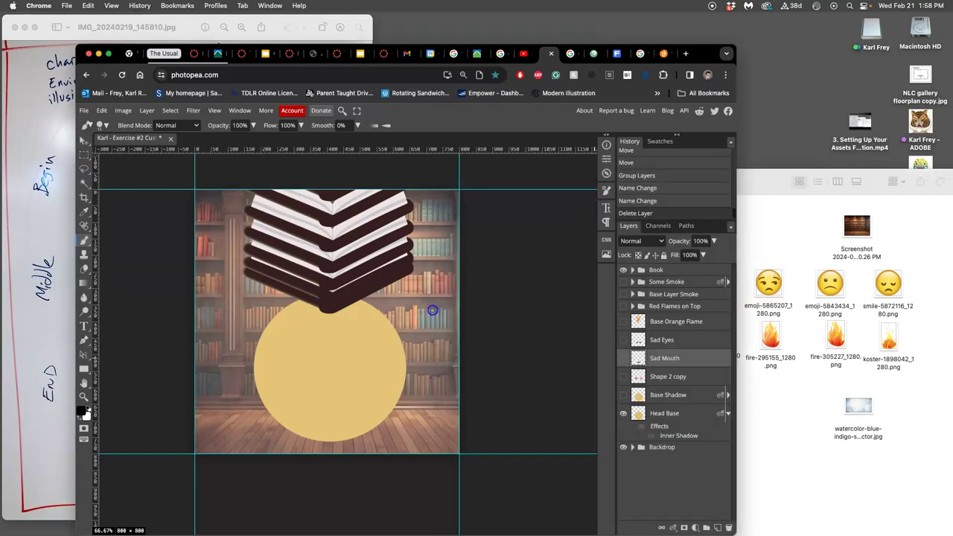
click(625, 340)
click(623, 358)
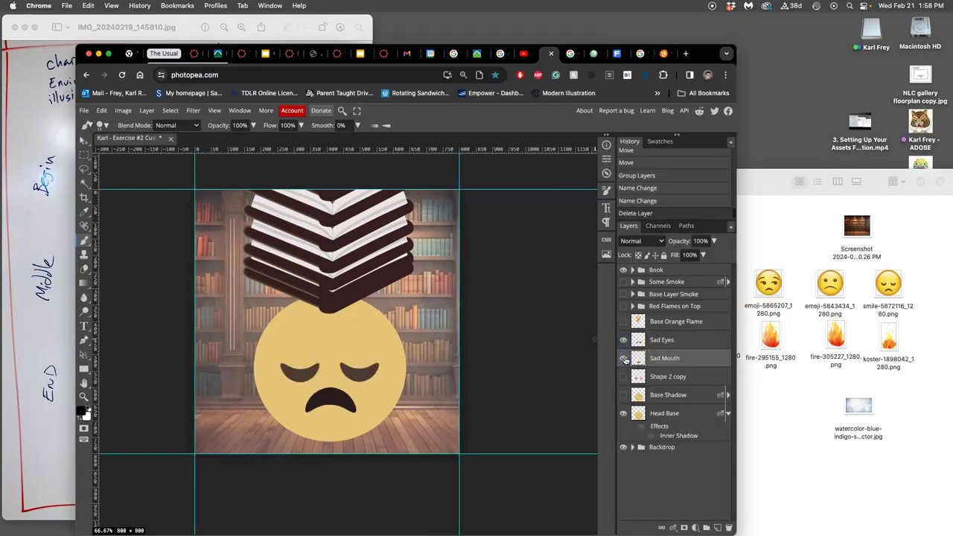
click(623, 358)
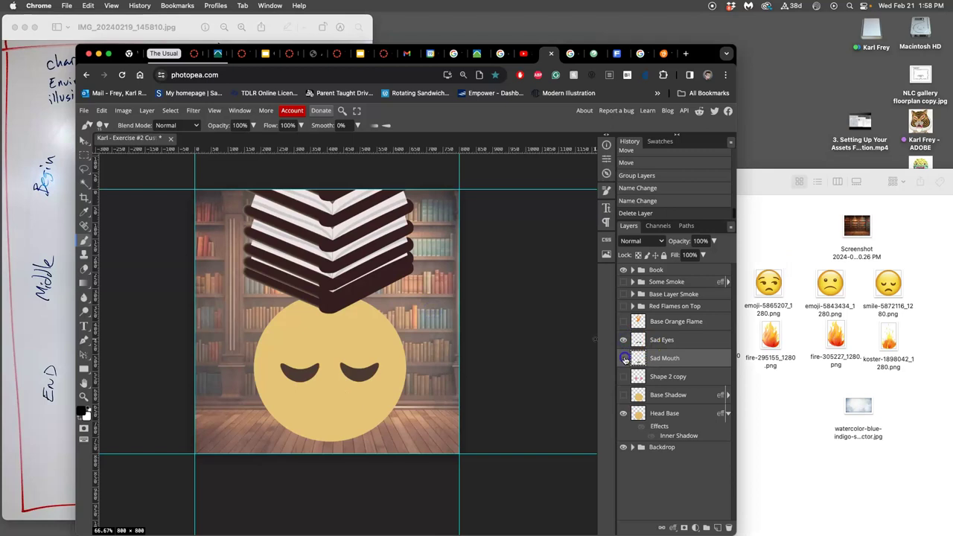
click(663, 339)
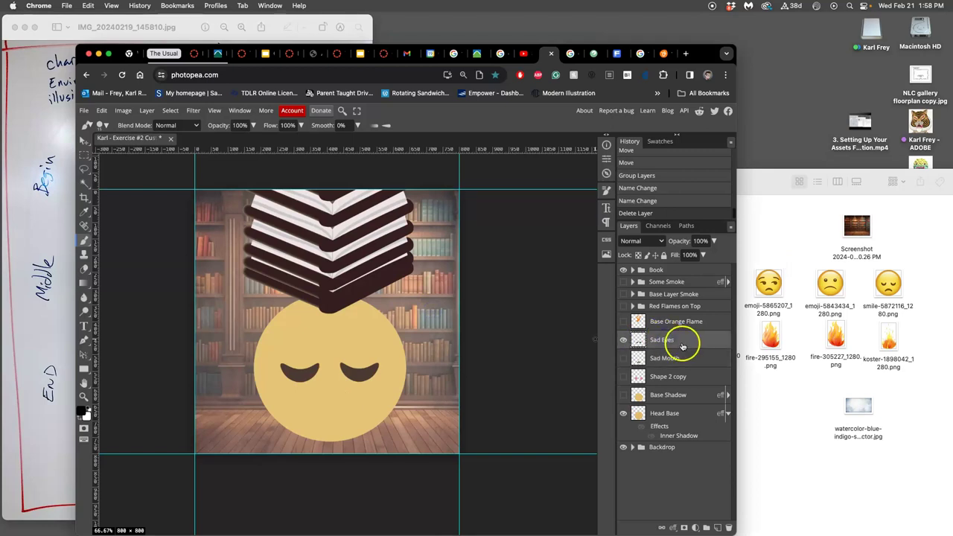
- Duplicate the Sad Eyes layer and close the stray browser tabs to get back to Photopea
key(super+j)
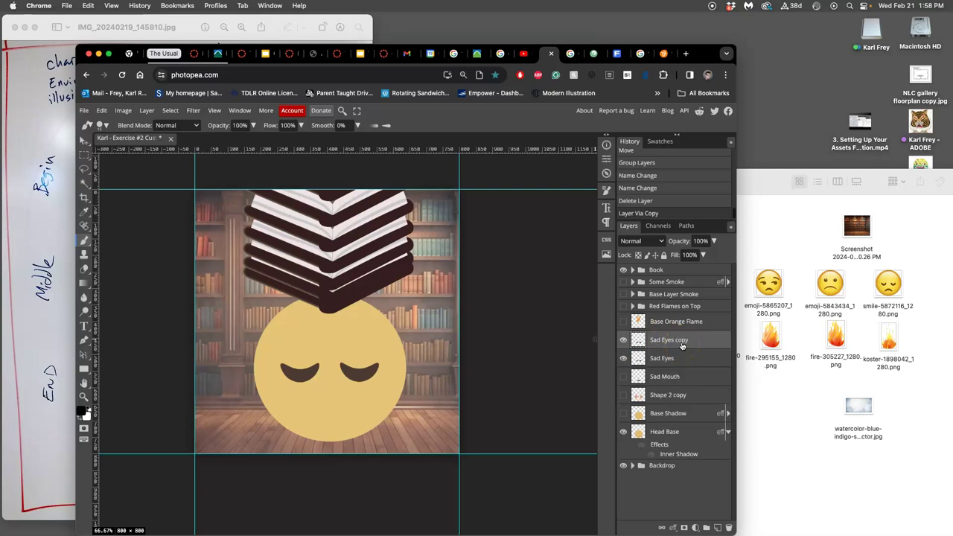
key(super+t)
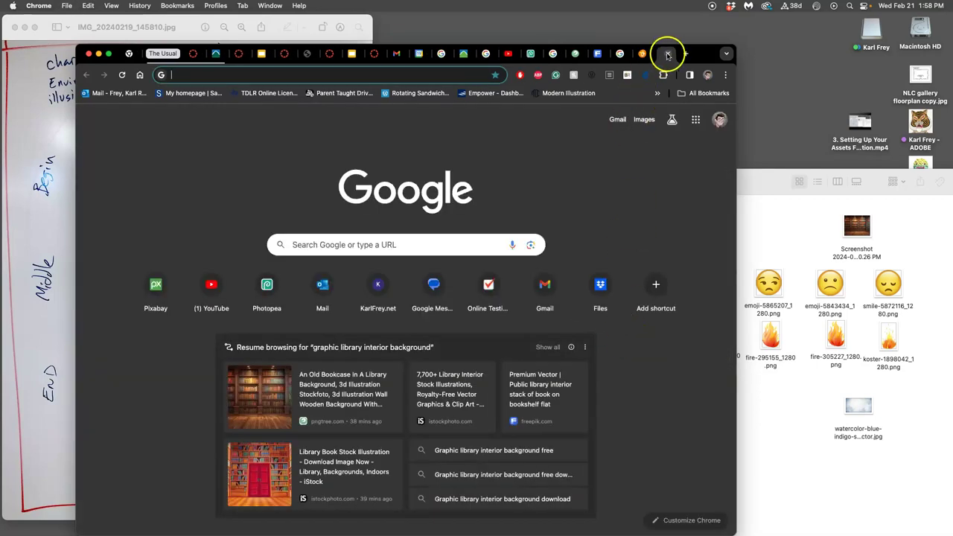
click(667, 49)
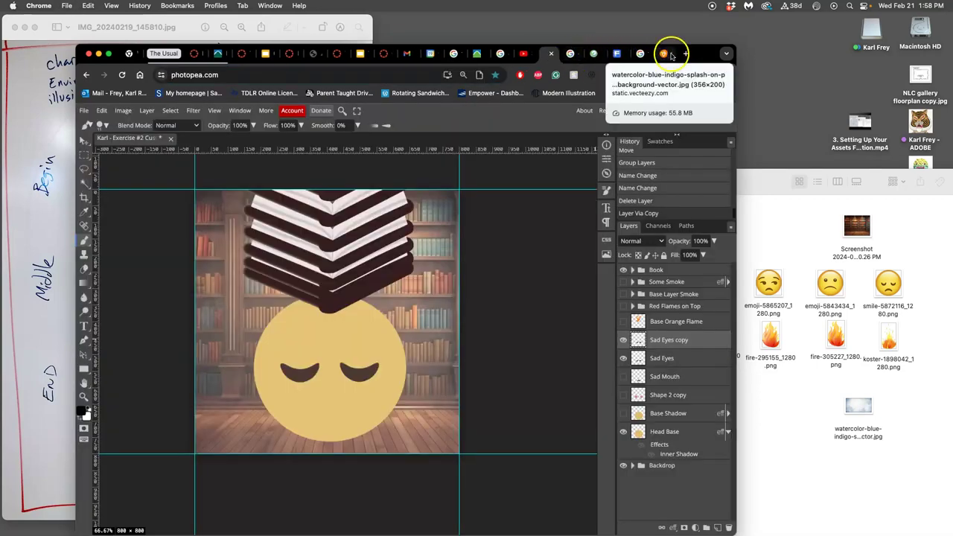
click(669, 54)
click(670, 55)
click(669, 54)
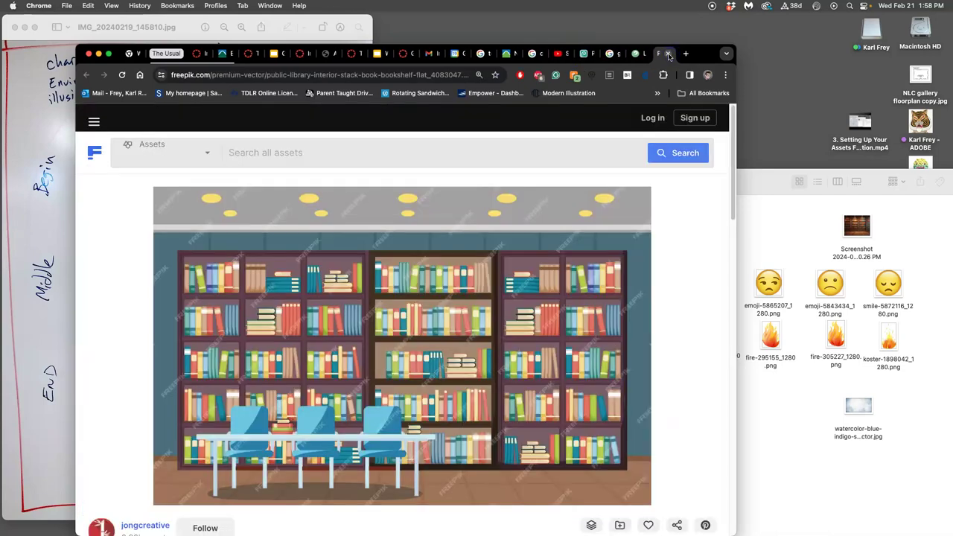
click(669, 55)
click(669, 54)
click(668, 54)
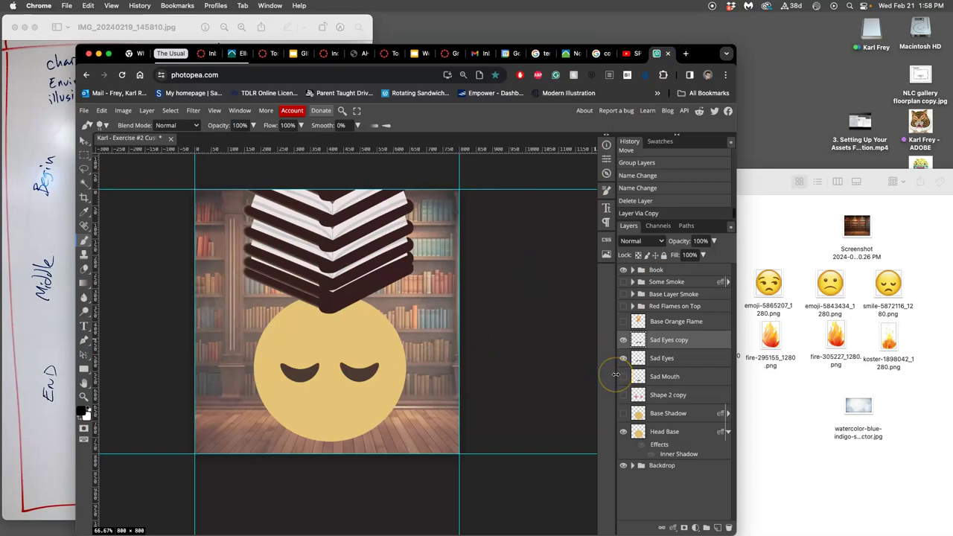
- Flip the copied eyes vertically and move them up over the originals
key(ctrl+t)
right_click(362, 372)
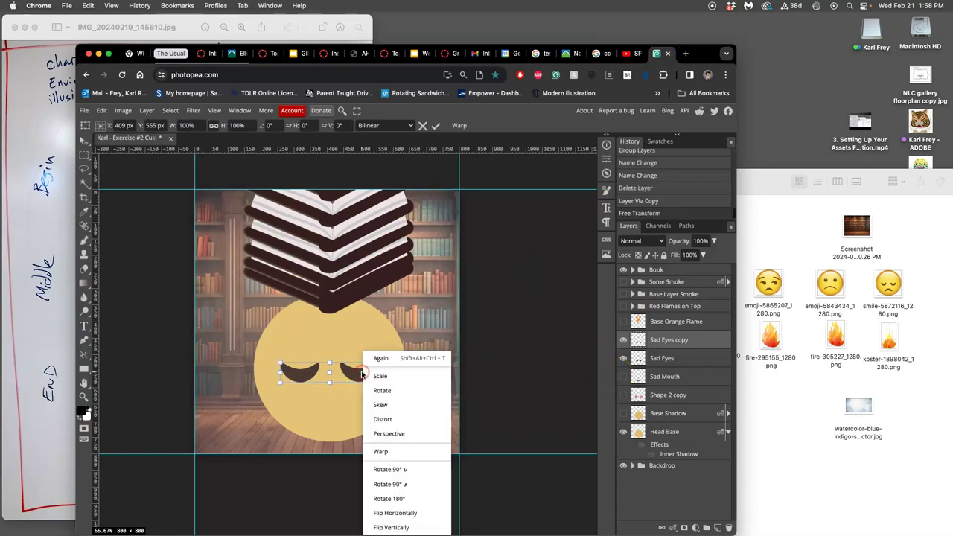
click(390, 527)
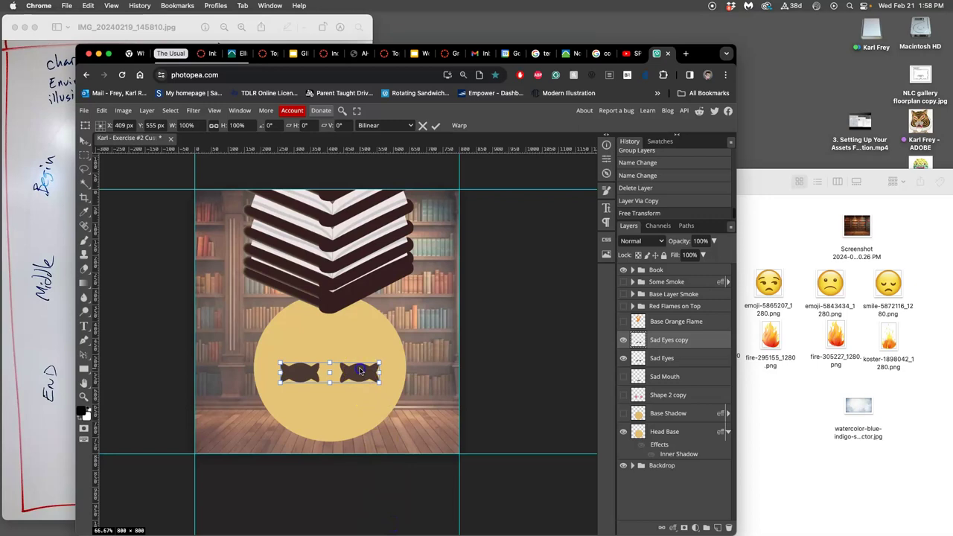
drag(360, 370, 360, 352)
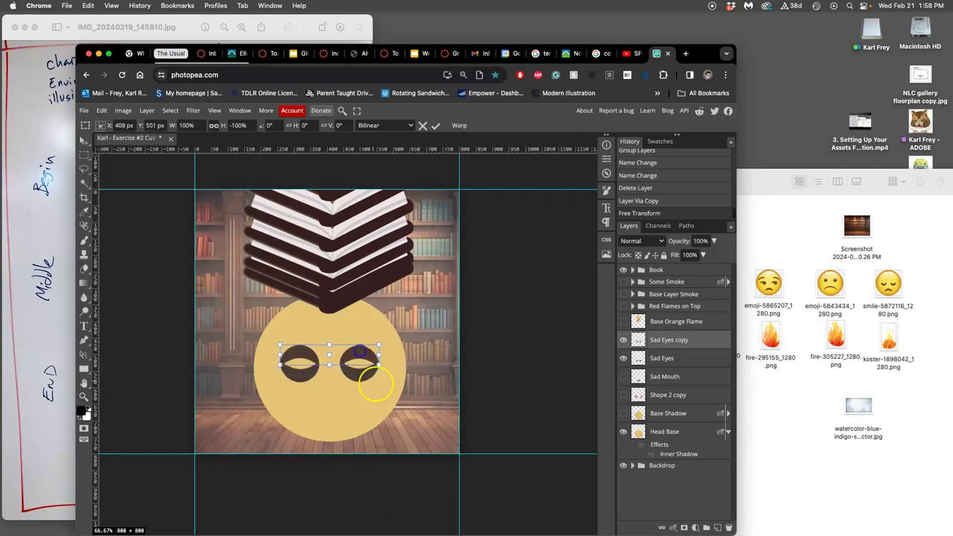
key(Return)
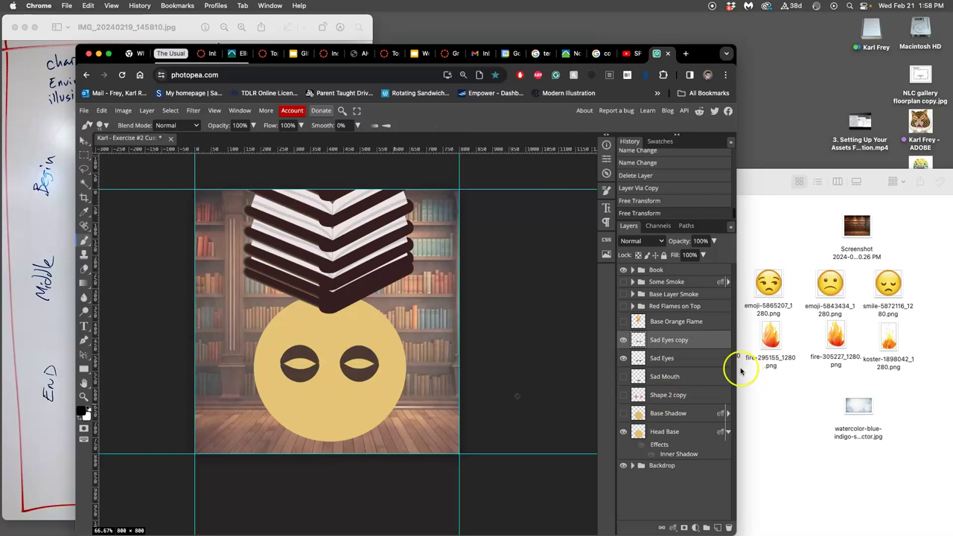
- Hide the original Sad Eyes and rename the flipped copy 'Happy eyes'
click(623, 358)
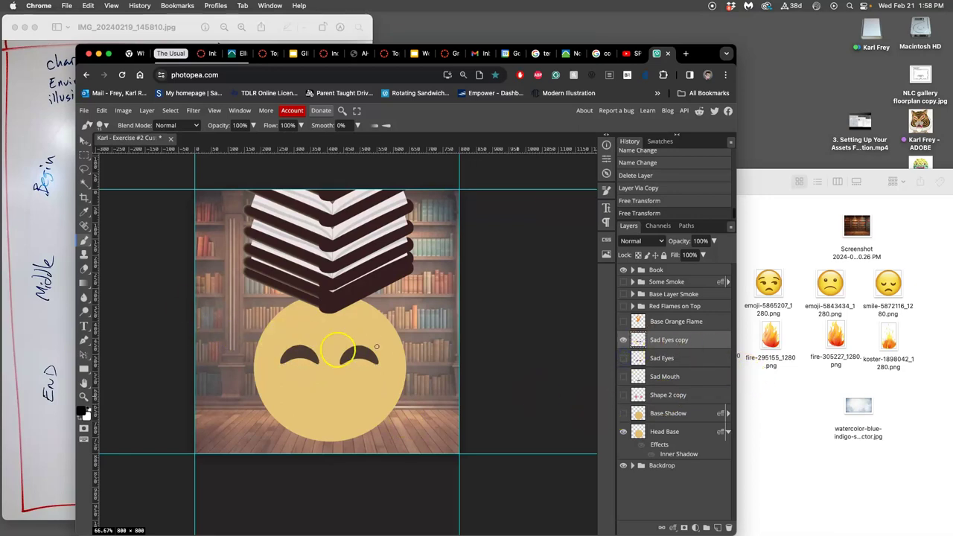
click(623, 358)
click(623, 340)
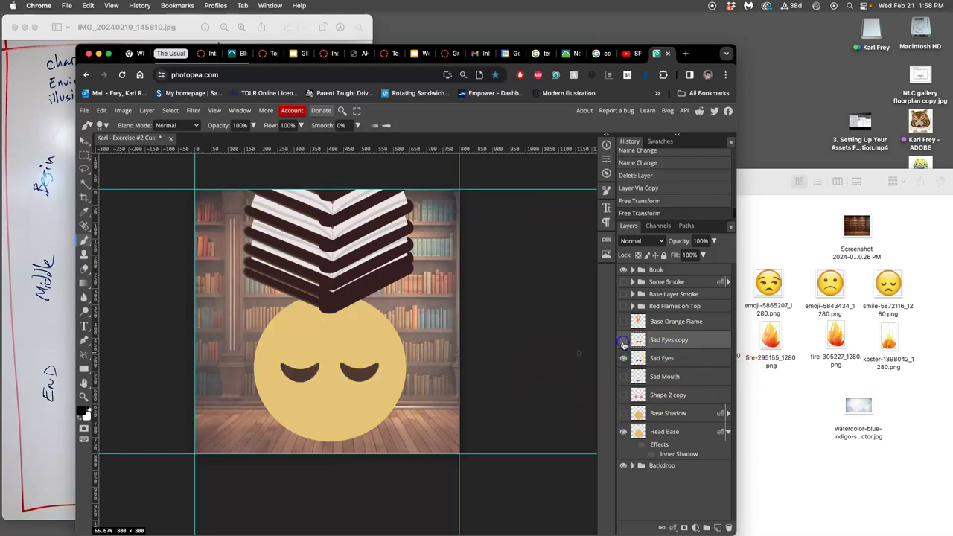
click(623, 340)
click(623, 358)
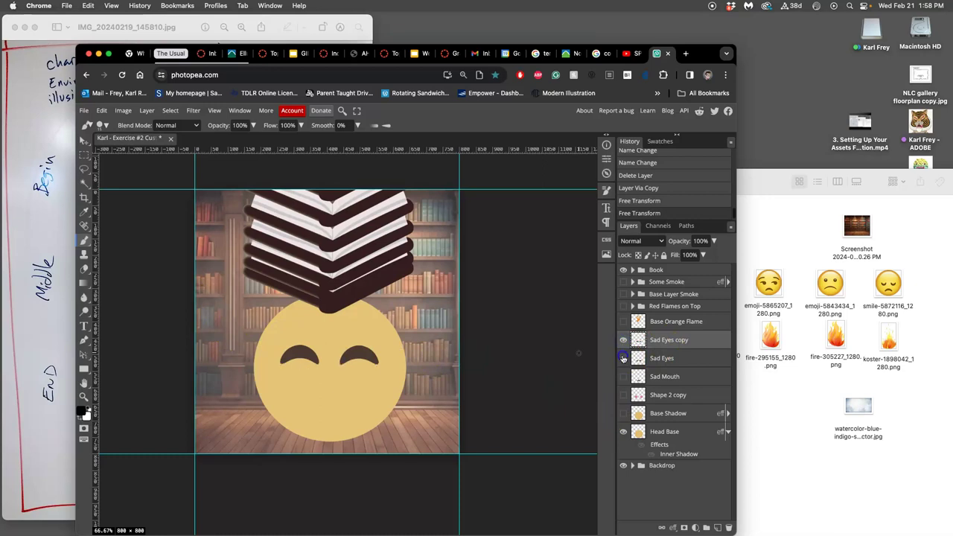
double_click(659, 341)
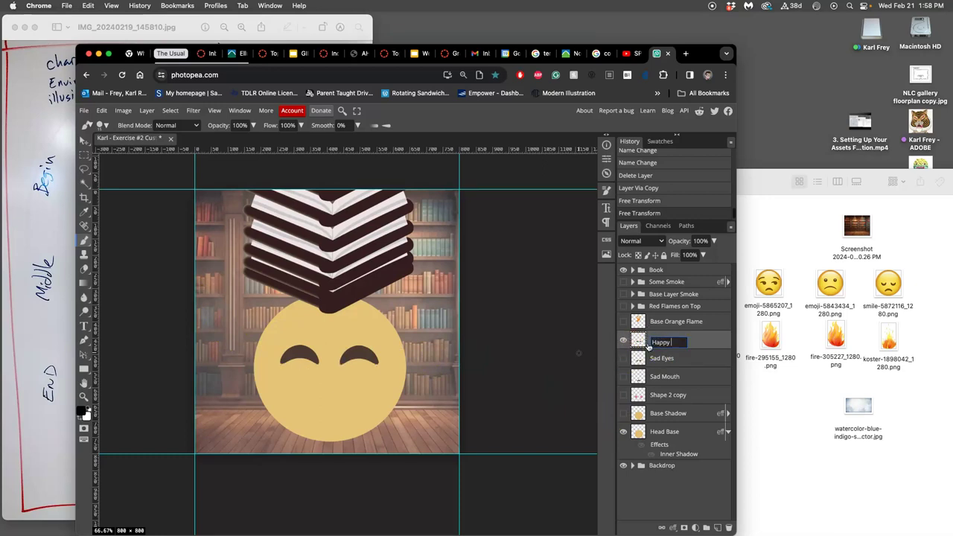
text(Happy eyes)
click(667, 347)
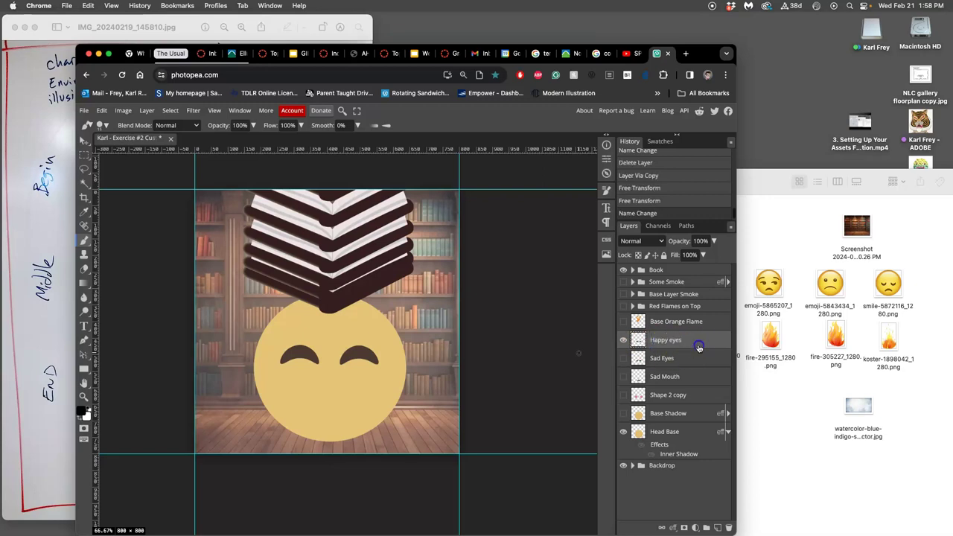
click(623, 340)
click(623, 339)
click(623, 358)
click(623, 358)
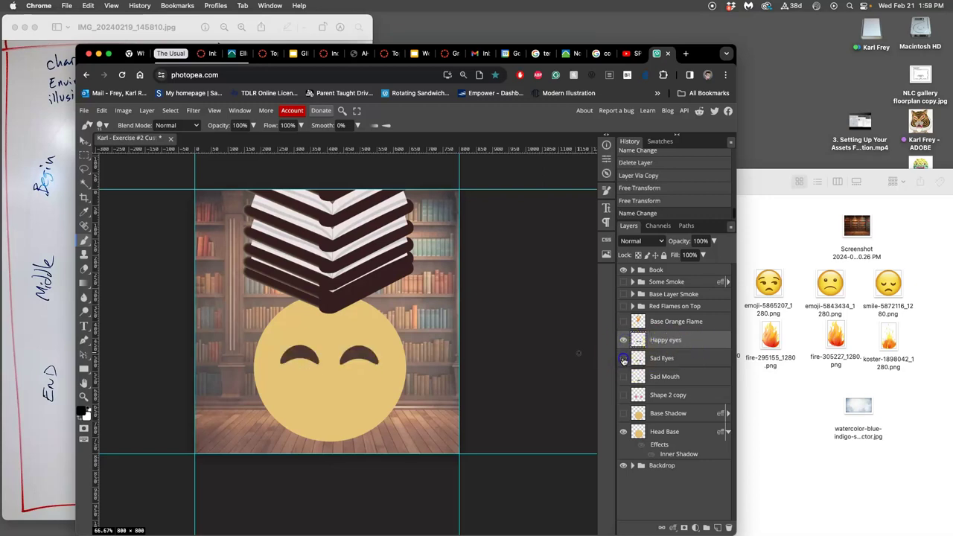
- Duplicate the Sad Mouth and flip the copy vertically into a smile, raised slightly
click(661, 377)
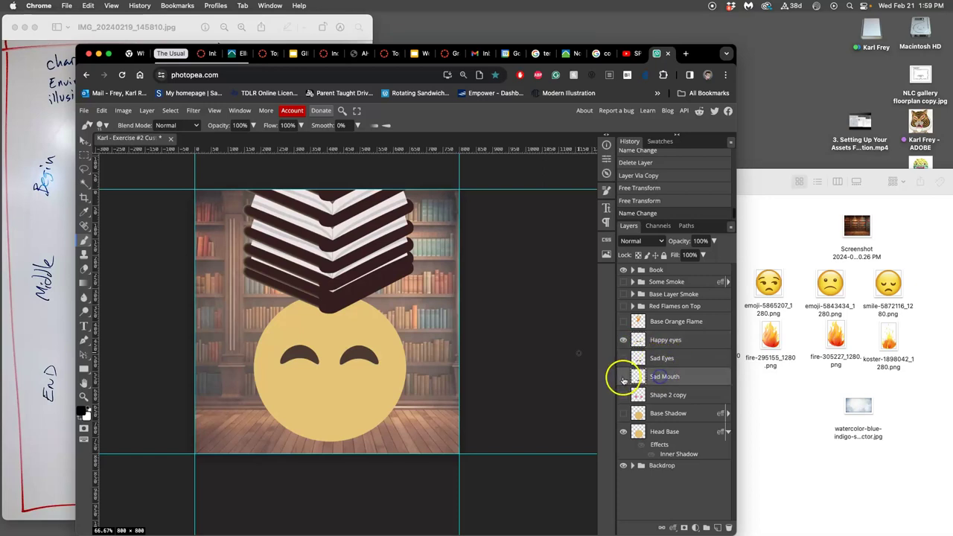
click(623, 377)
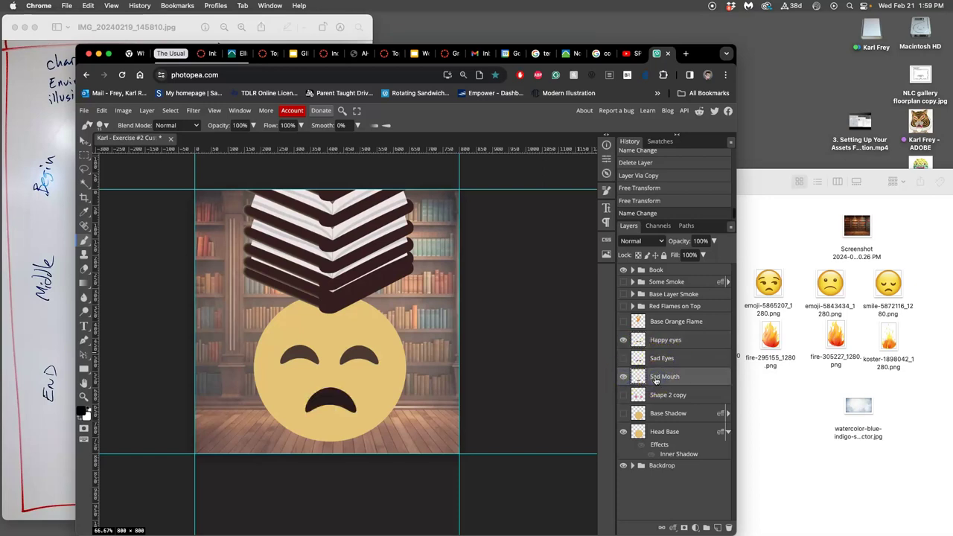
key(ctrl+j)
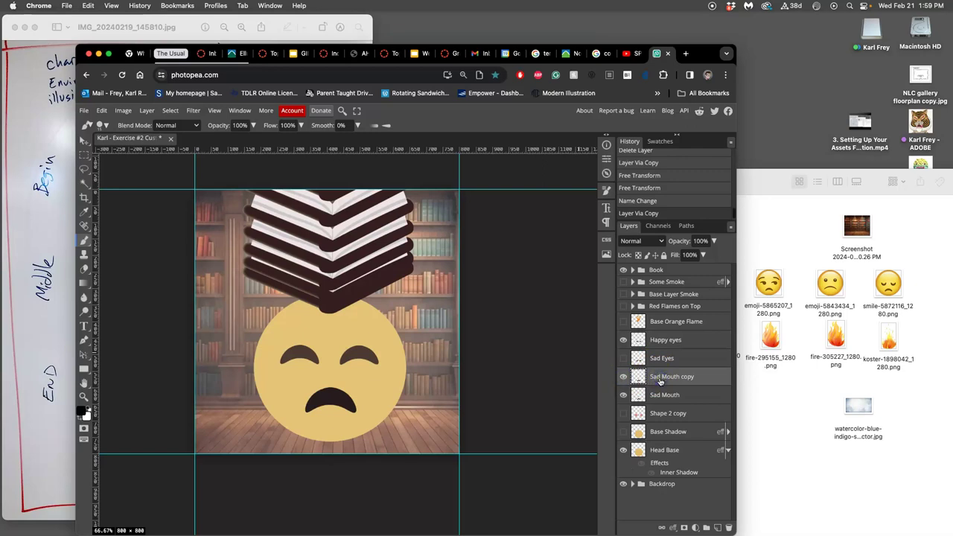
key(ctrl+t)
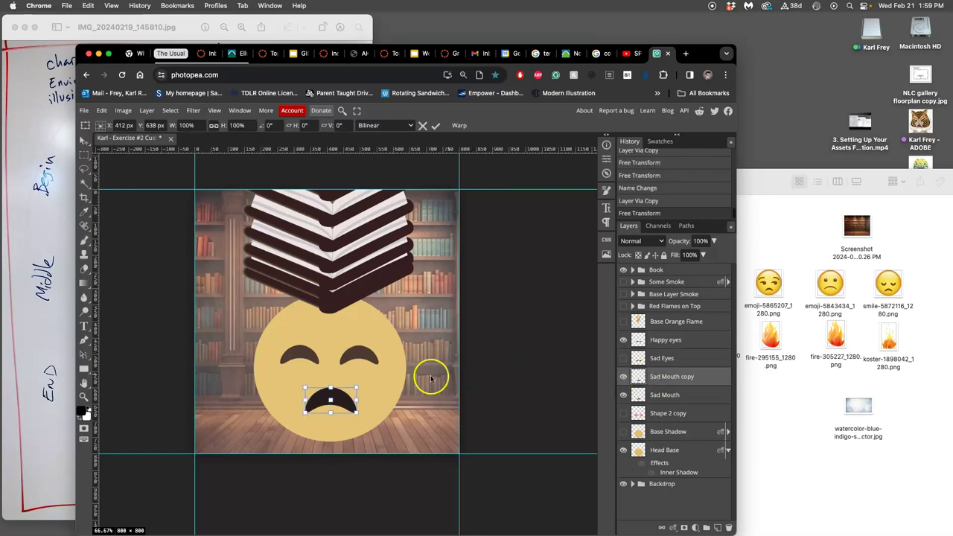
right_click(348, 404)
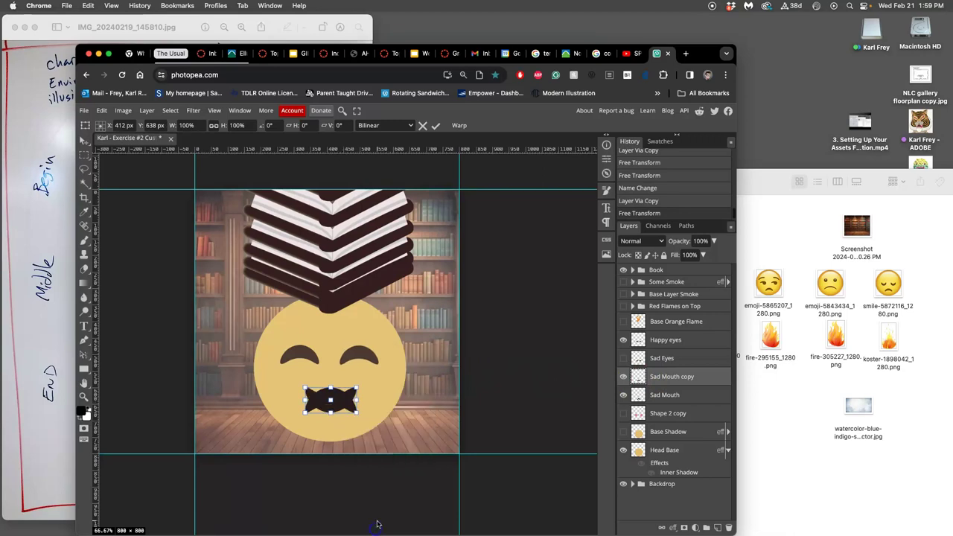
click(361, 441)
click(341, 404)
drag(342, 404, 342, 398)
key(Return)
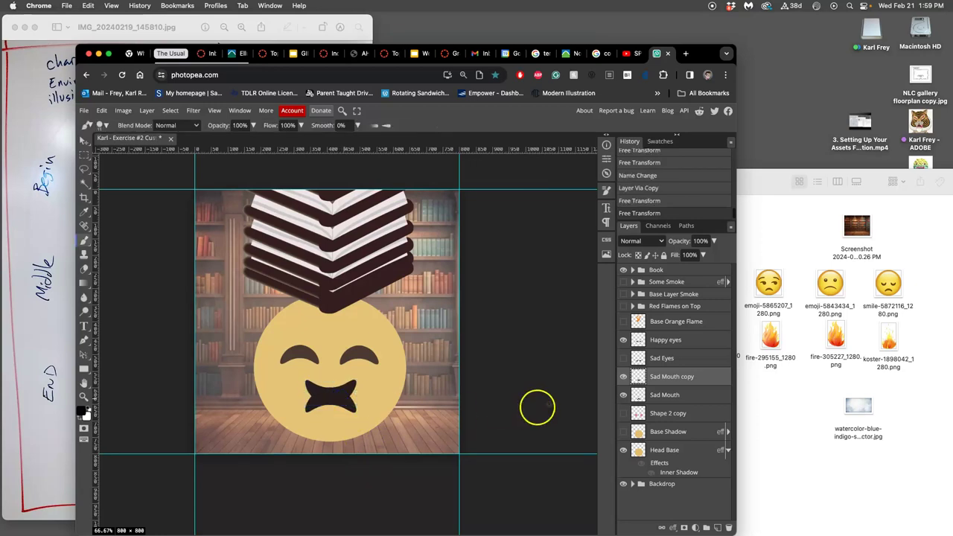
- Hide the original Sad Mouth, name the copy 'Happy Mouth', and view the whiteboard storyboard
click(623, 394)
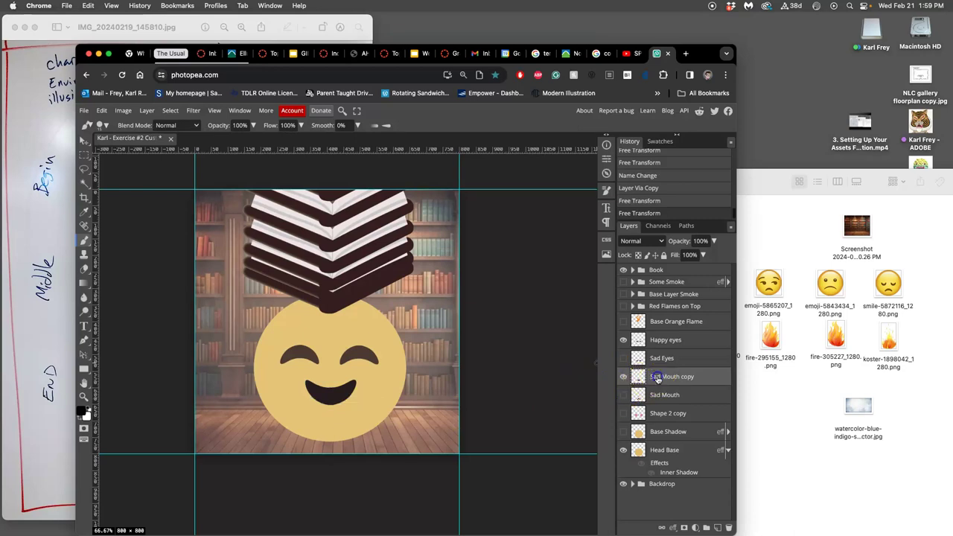
double_click(645, 378)
text(Happy Mouth)
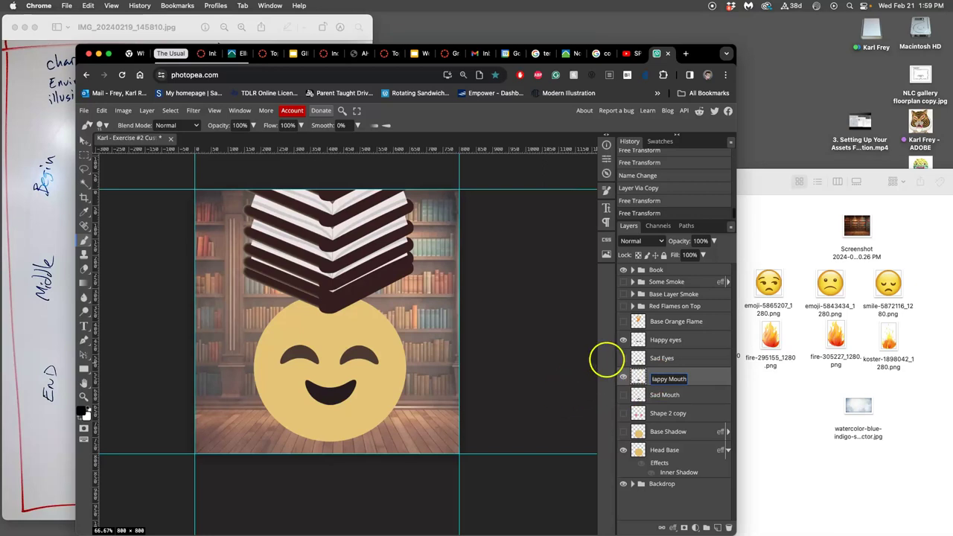
key(Return)
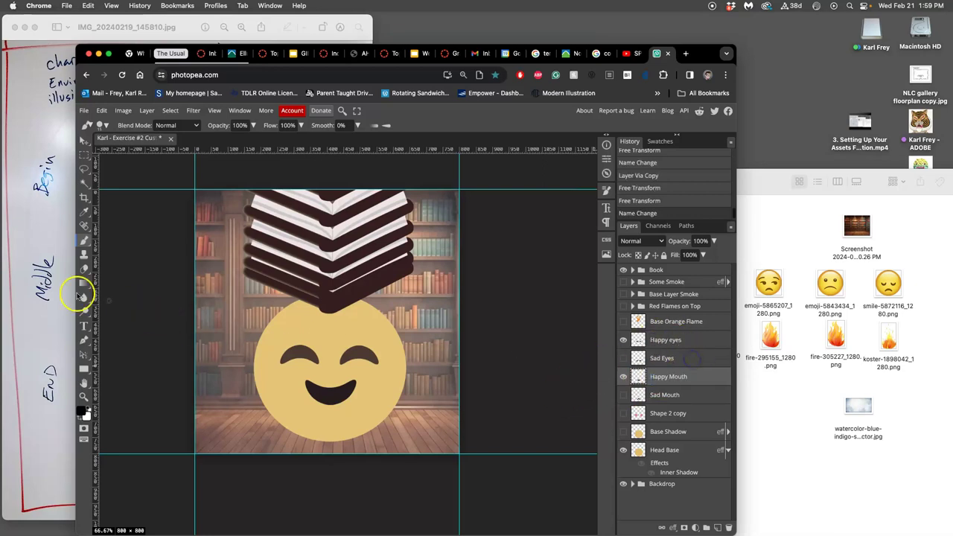
click(16, 287)
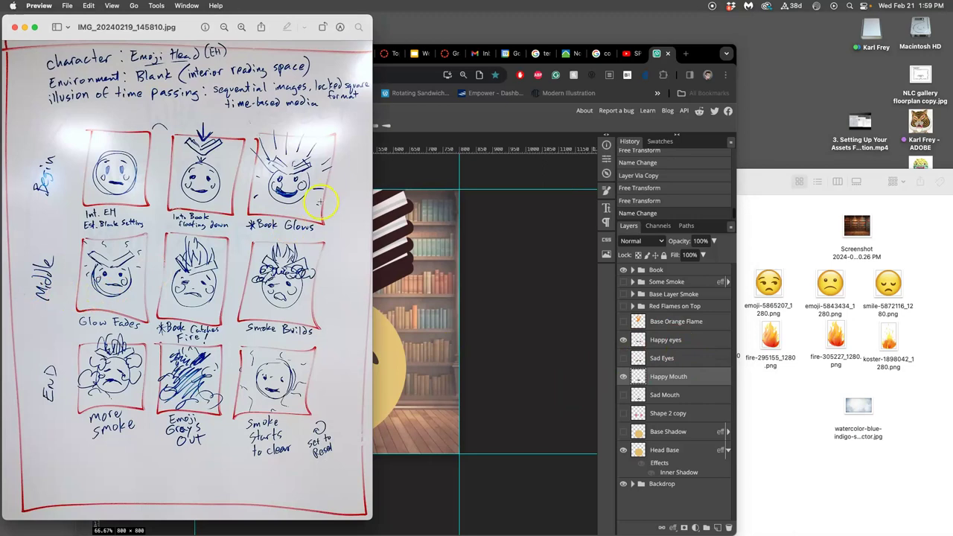
- Show the Shape 2 copy cheek blush and set its opacity to 80%
click(405, 301)
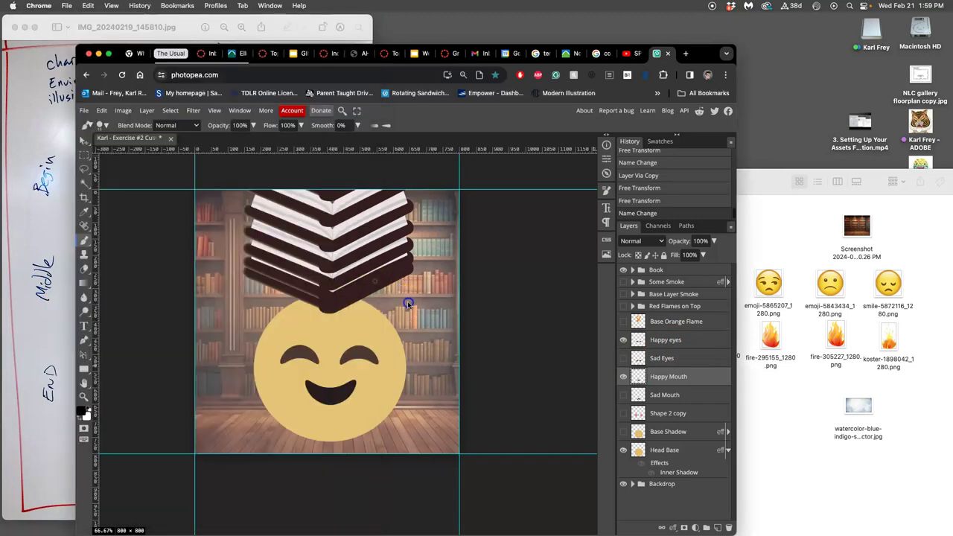
click(623, 414)
click(656, 415)
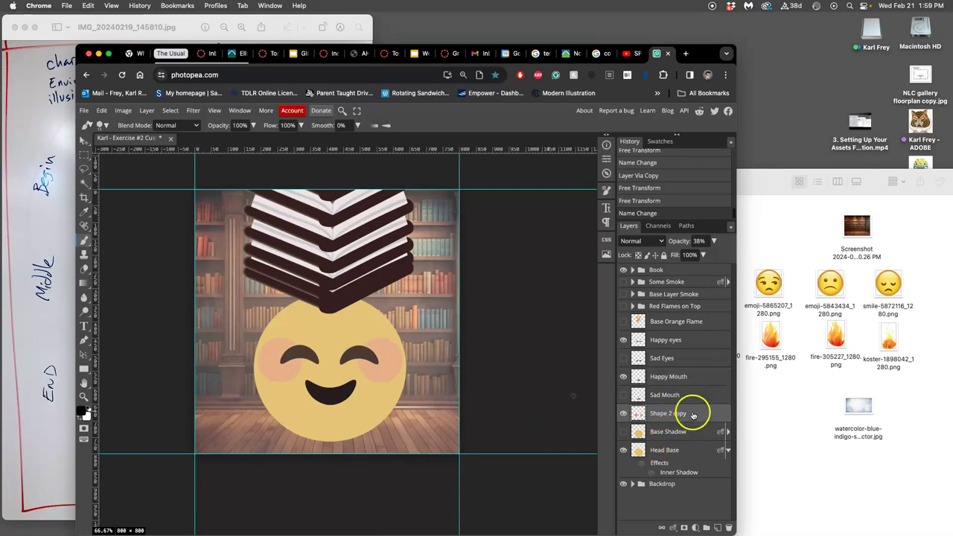
click(713, 240)
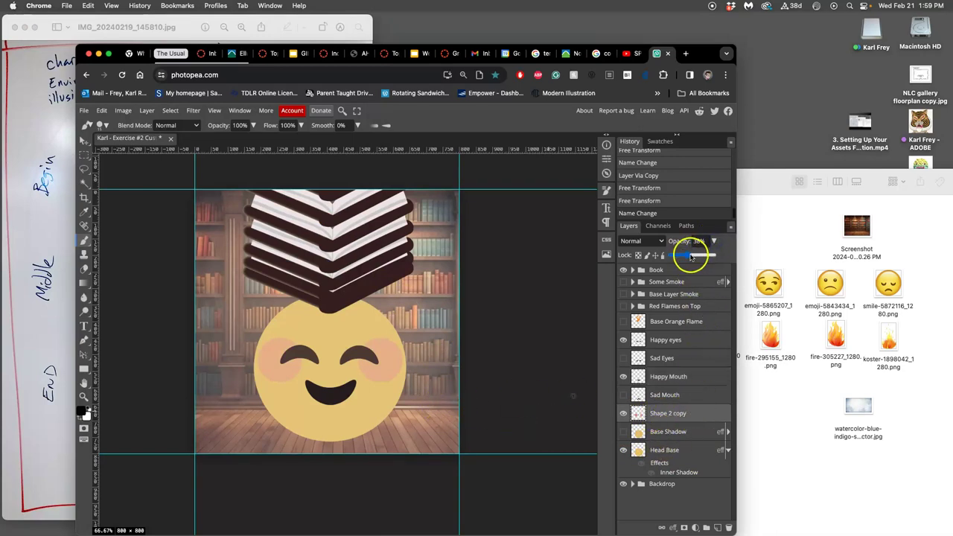
drag(690, 257, 704, 257)
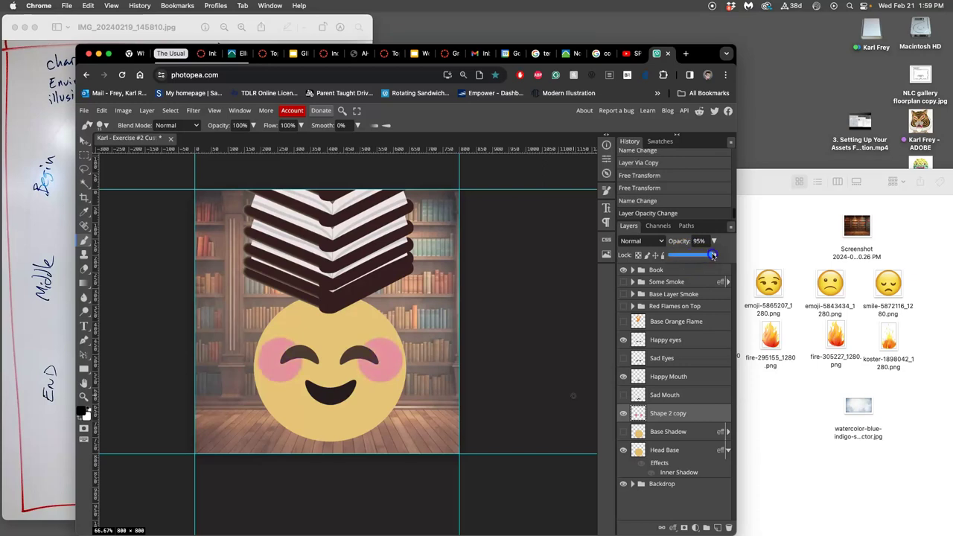
drag(715, 255, 706, 256)
- Rename the cheeks layer 'Happy Cheeks' and move it just above Sad Mouth
double_click(661, 413)
text(Happy Cheeks)
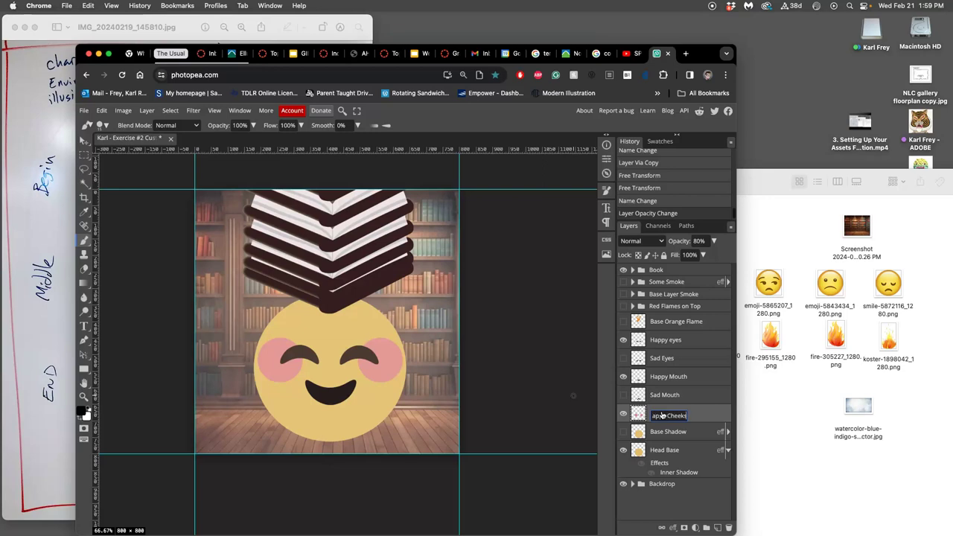
click(694, 412)
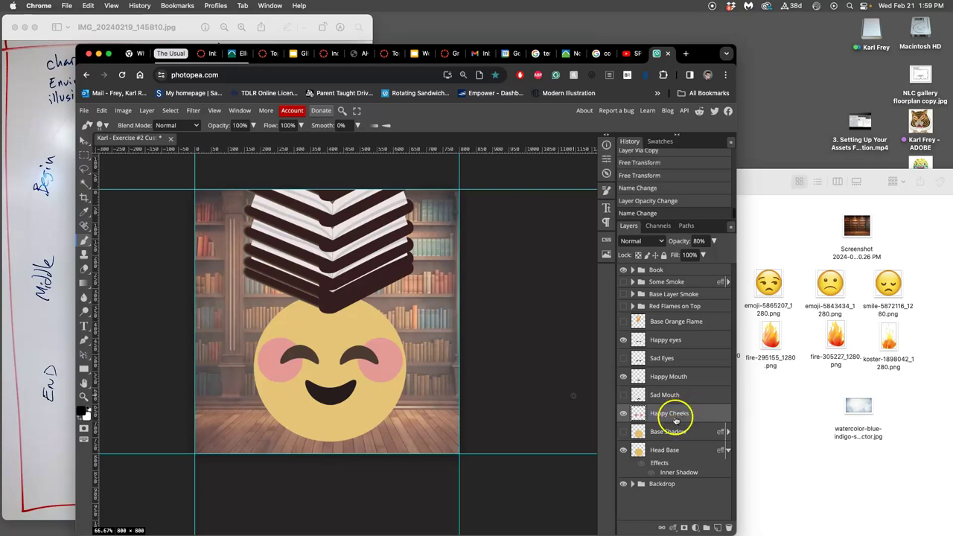
mouse_move(689, 411)
mouse_down()
mouse_move(673, 399)
mouse_move(683, 395)
mouse_up()
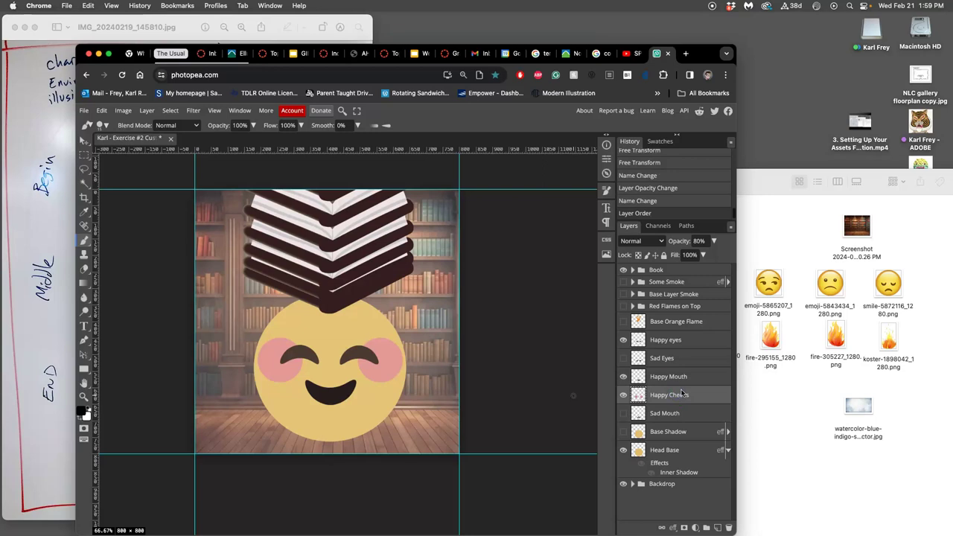
- Group Happy eyes, Happy Mouth and Happy Cheeks into a folder 'Happy', toggling it to verify
drag(665, 340, 682, 378)
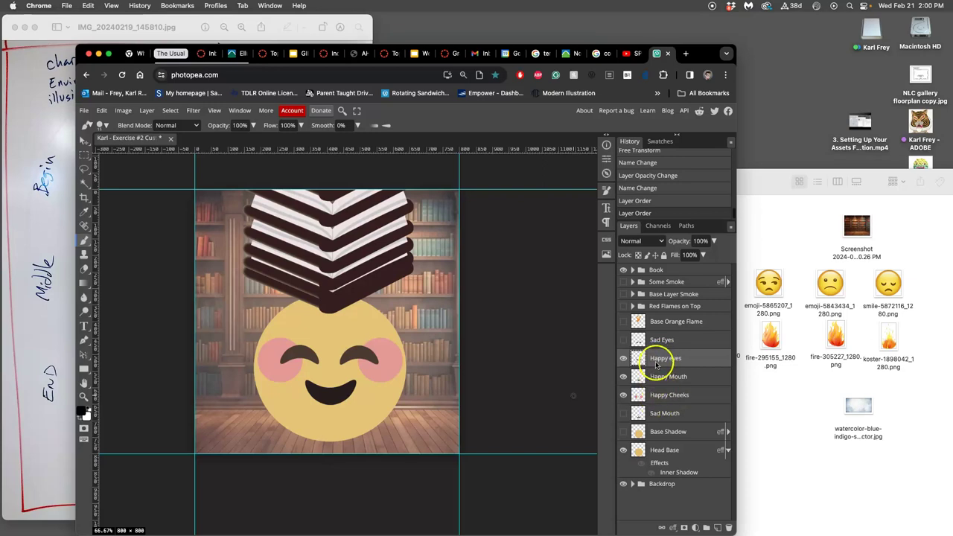
shift+click(664, 393)
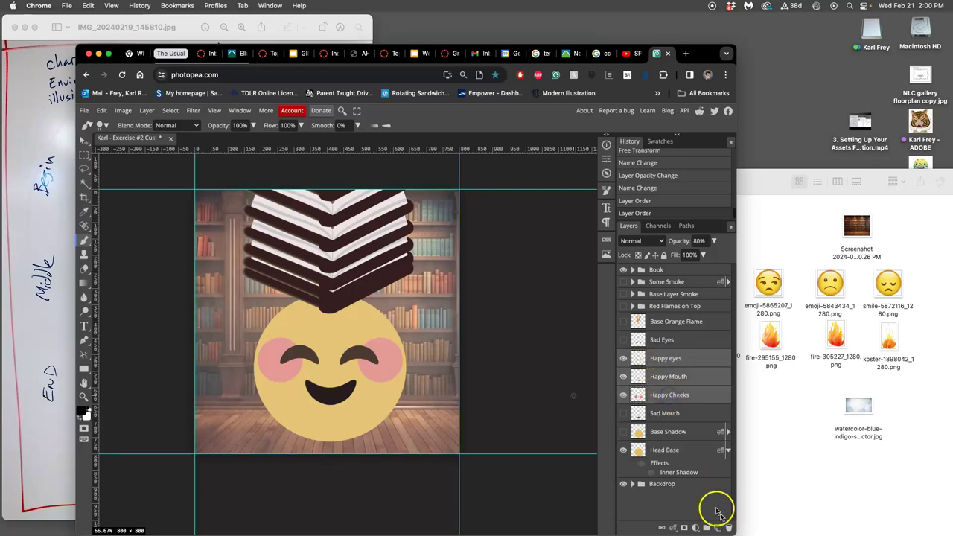
click(706, 528)
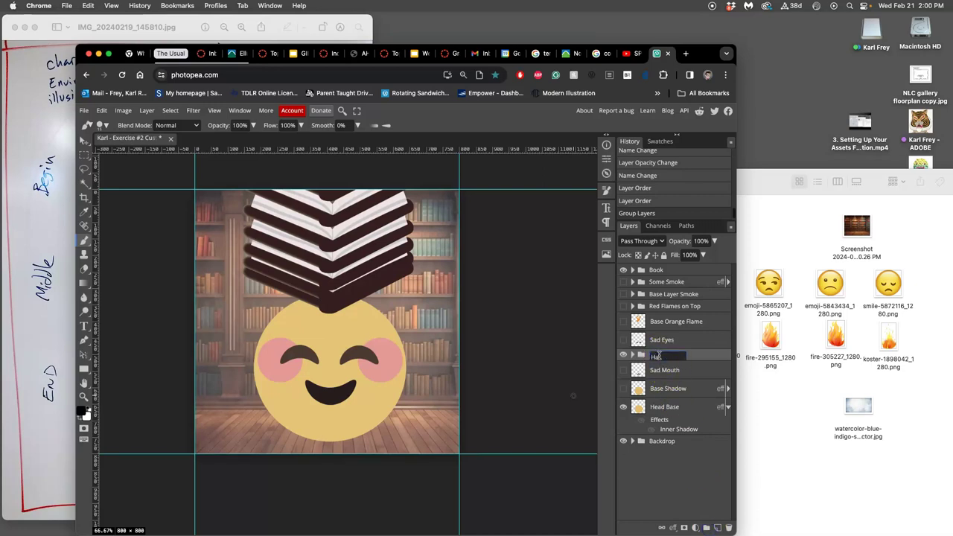
key(Return)
click(624, 355)
click(624, 354)
click(623, 355)
click(624, 354)
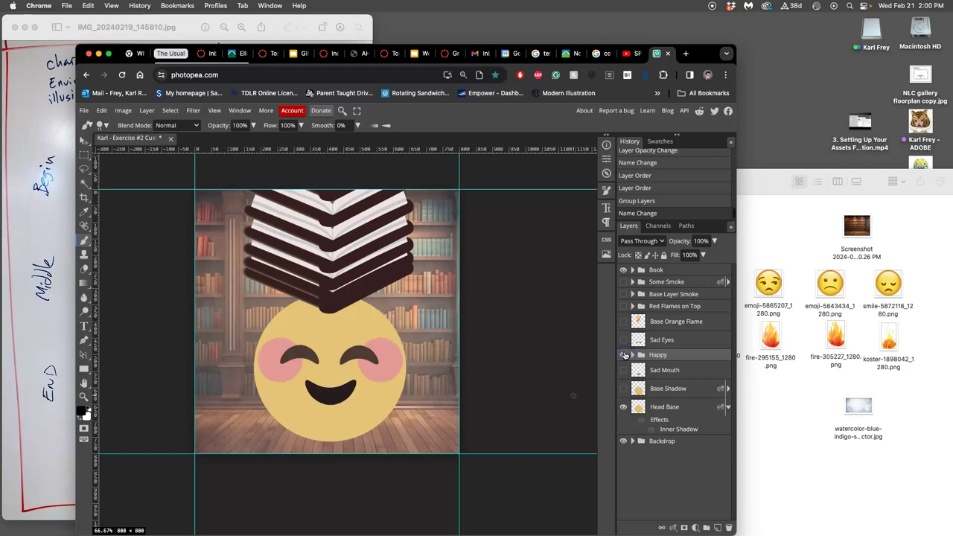
click(624, 355)
click(624, 355)
click(632, 354)
- Duplicate Happy Cheeks out of the group and fade the copy to 21% opacity
click(666, 407)
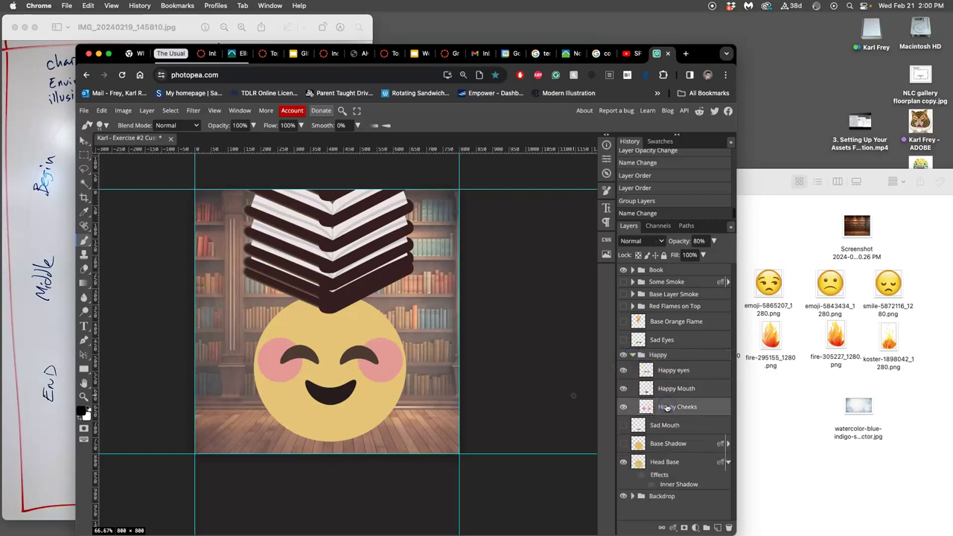
key(super+j)
drag(666, 406, 665, 358)
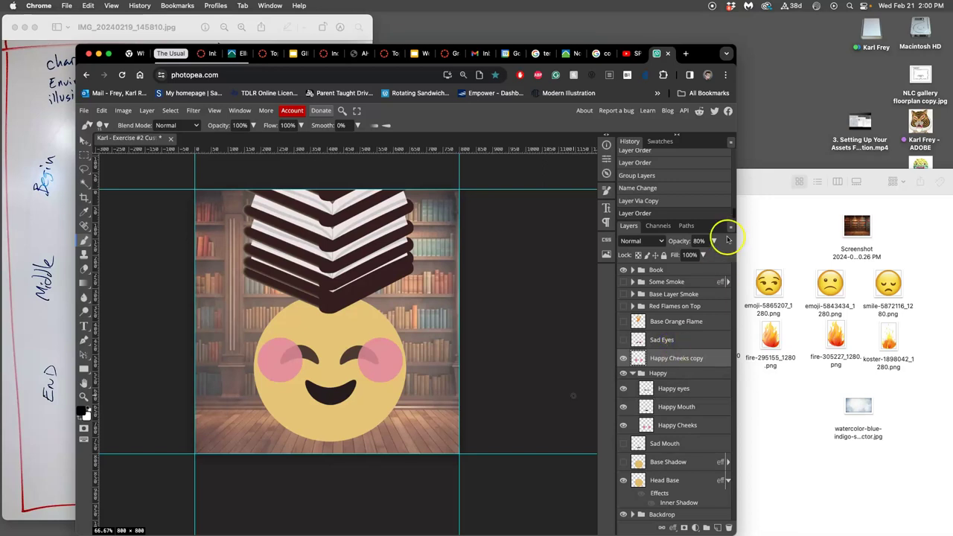
click(713, 241)
drag(707, 254, 679, 257)
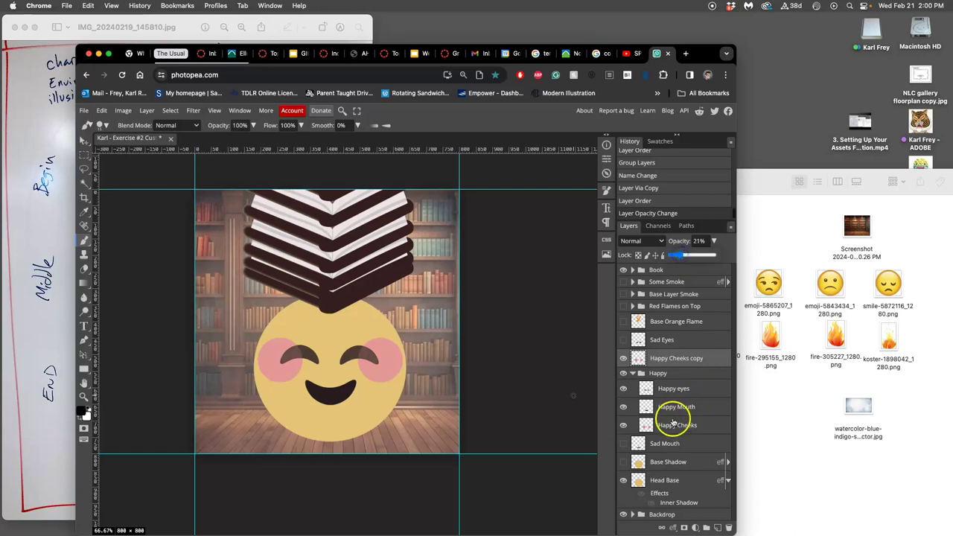
- Hide the original Happy Cheeks, move the copy below Sad Mouth and name it 'Sad Cheeks'
click(623, 425)
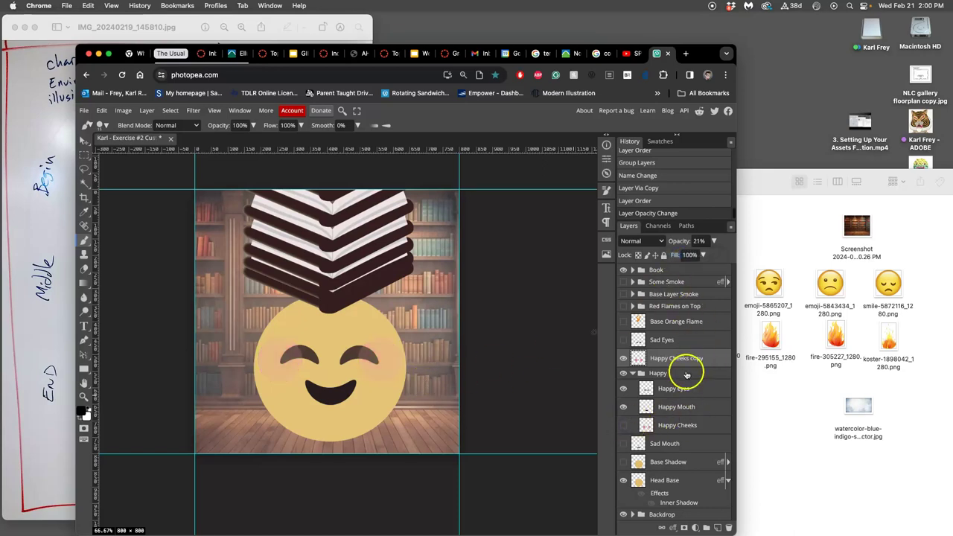
drag(667, 357, 670, 450)
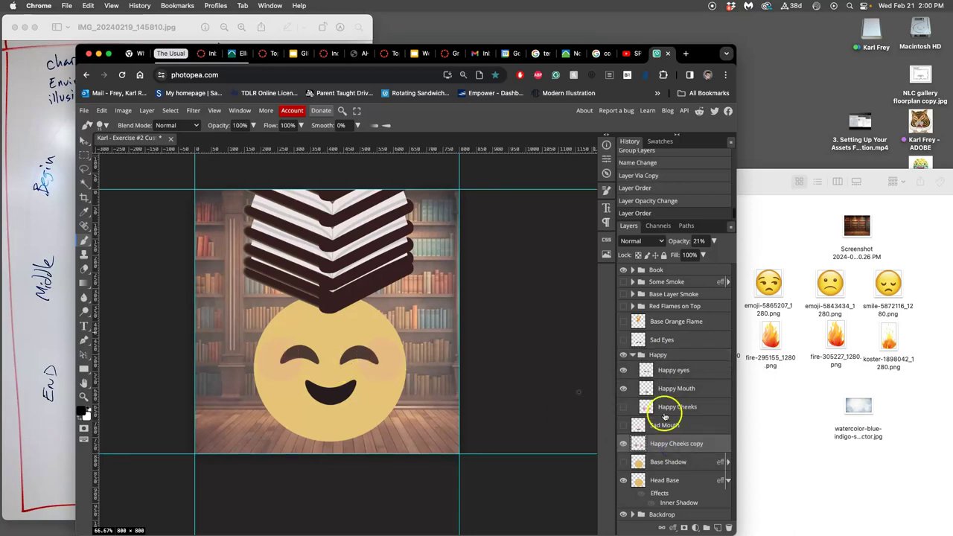
click(624, 428)
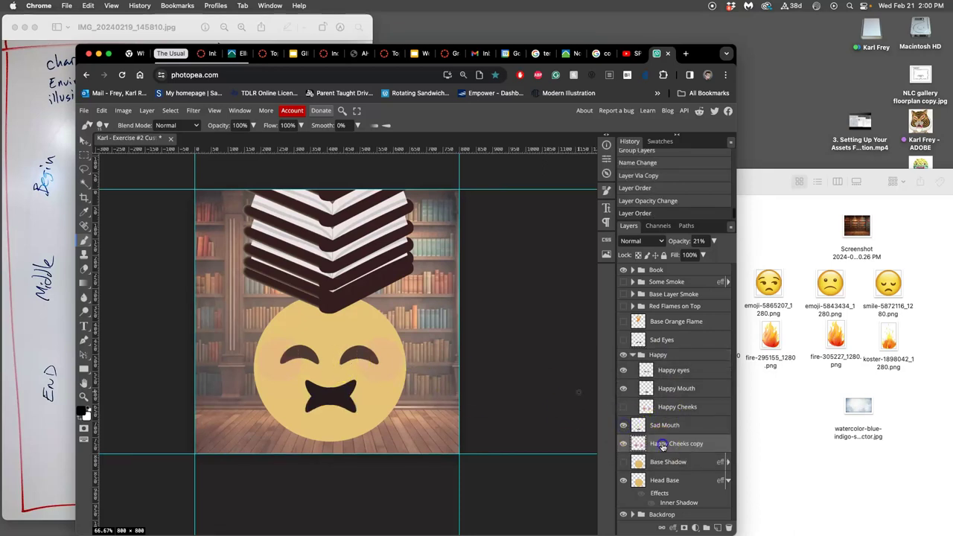
double_click(662, 445)
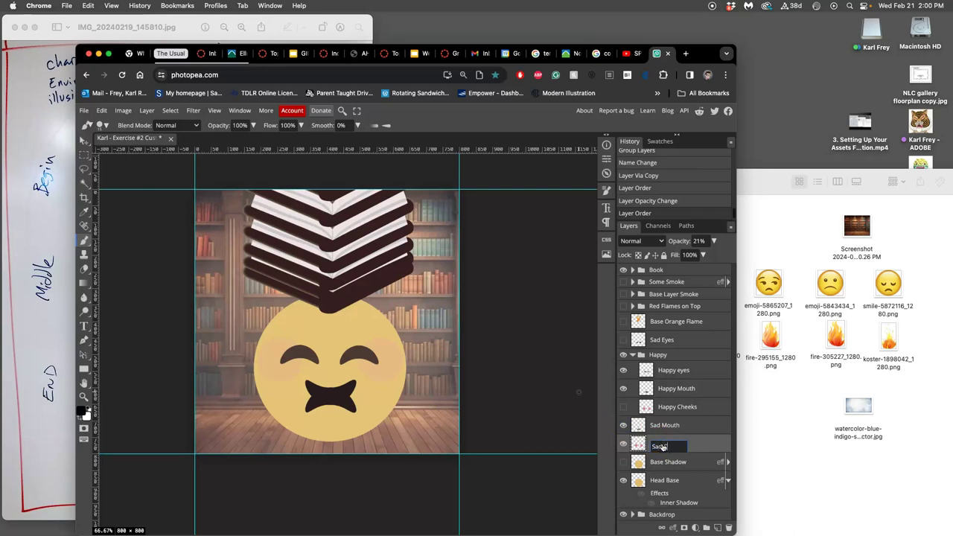
key(Return)
- Hide the Happy group and show Sad Eyes and the Base Shadow layer
click(623, 354)
click(624, 339)
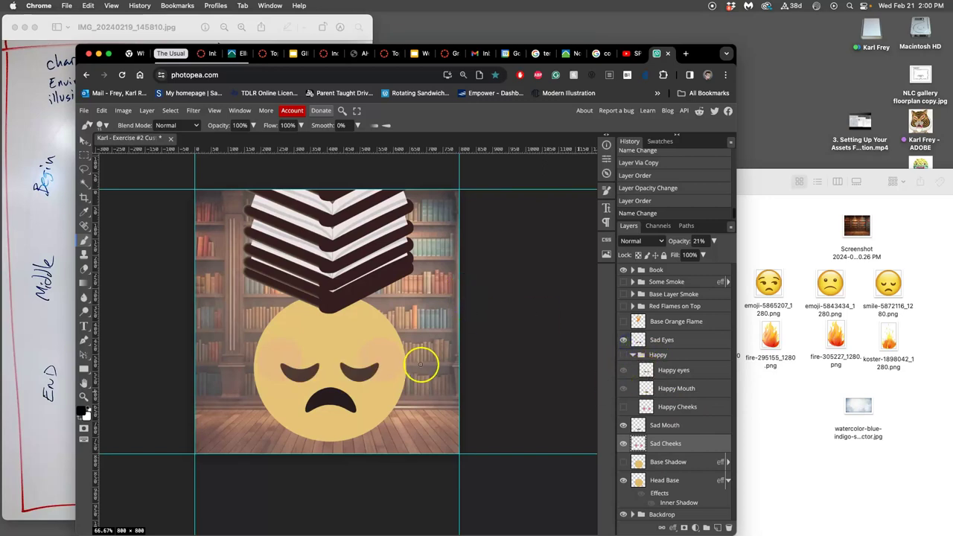
click(624, 463)
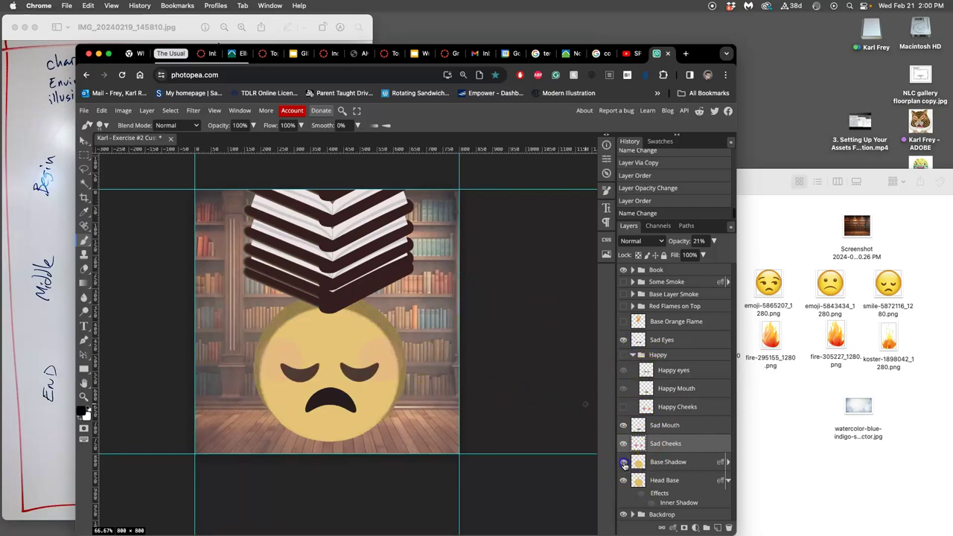
click(624, 462)
click(624, 462)
click(623, 462)
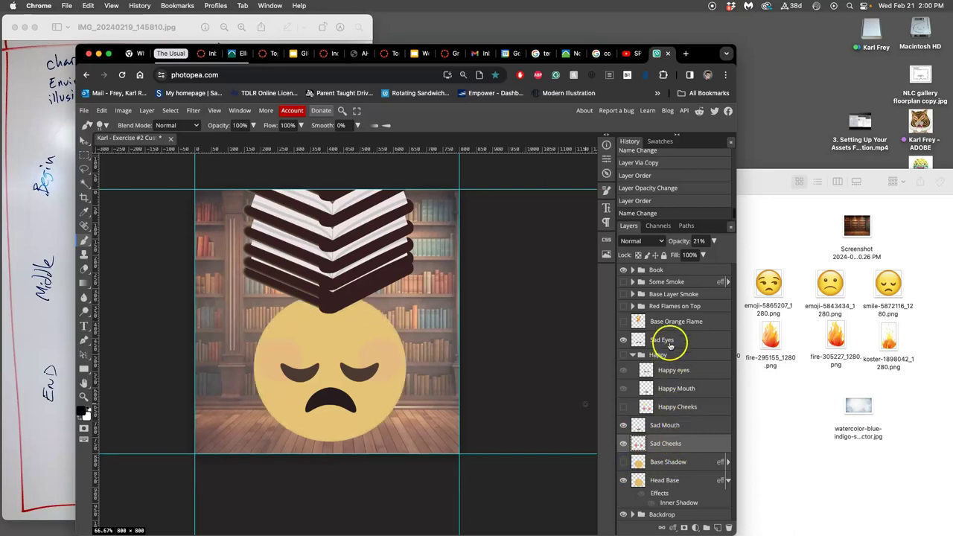
- Group Sad Eyes, Sad Mouth and Sad Cheeks into a folder named 'Sad'
drag(662, 340, 659, 428)
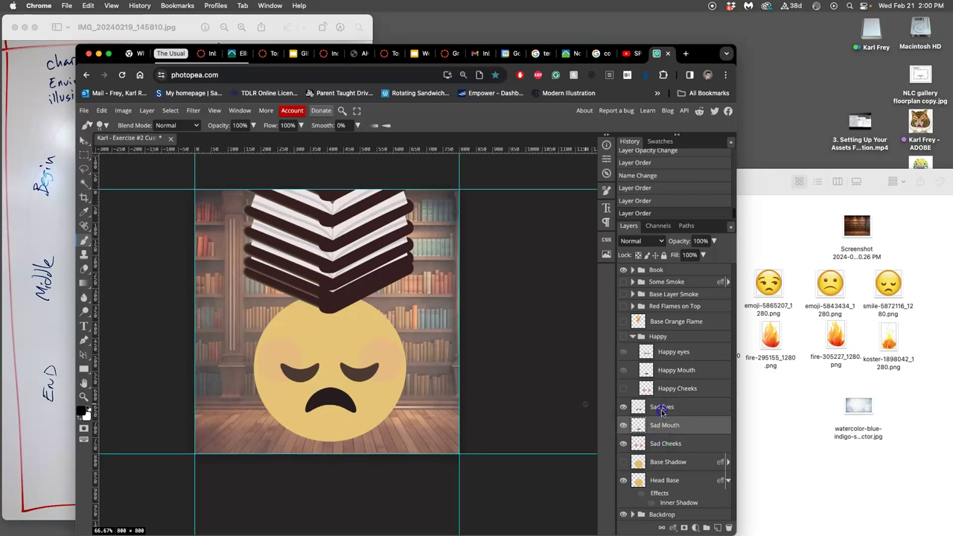
shift+click(661, 409)
shift+click(663, 443)
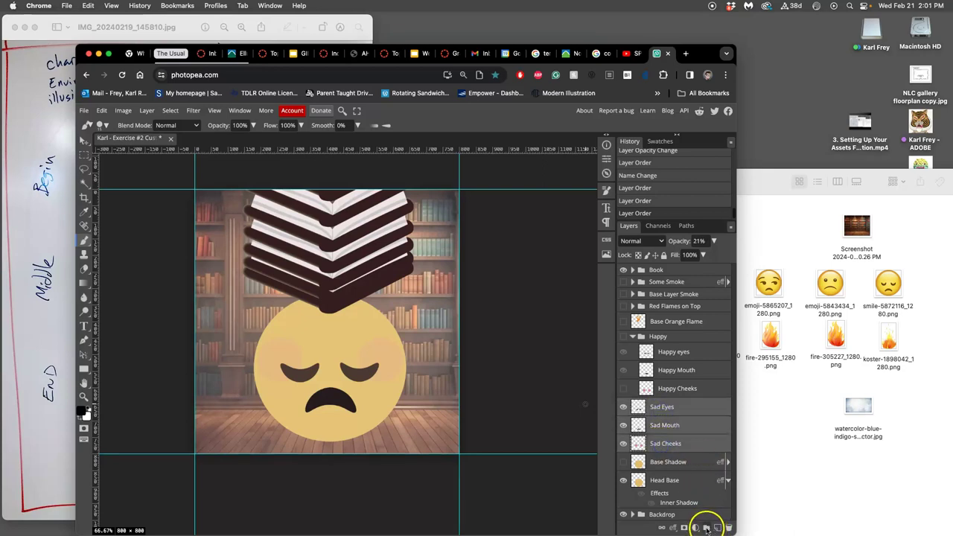
click(707, 527)
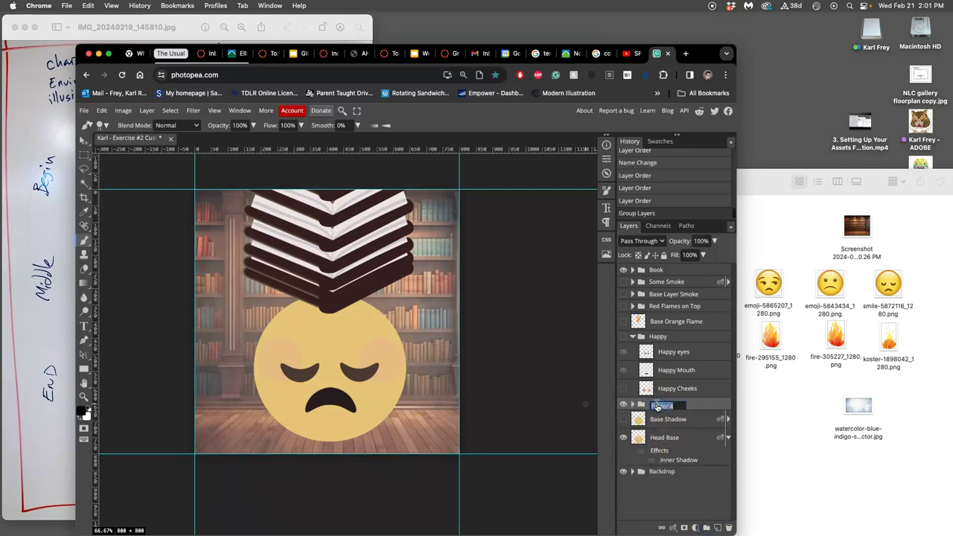
click(656, 407)
text(Sad)
key(Return)
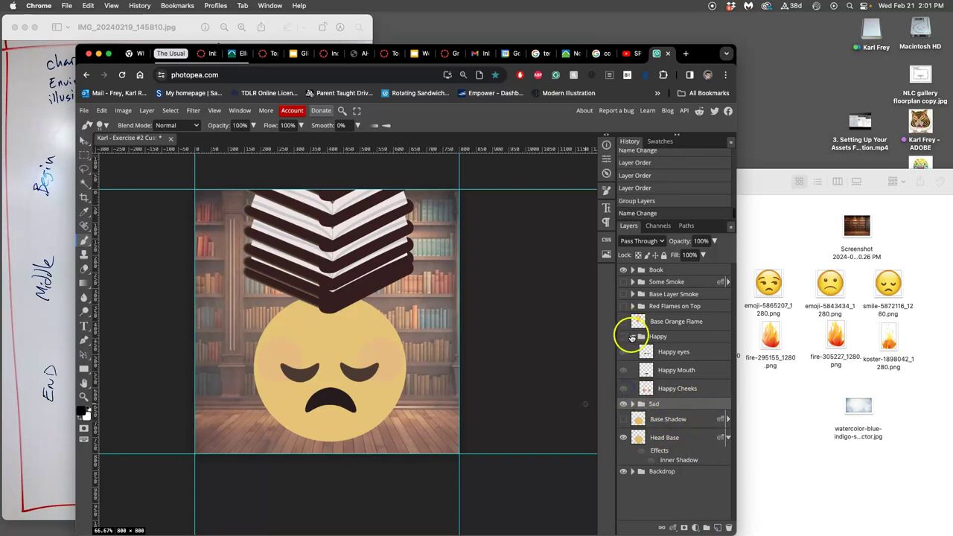
- Compare the Happy and Sad groups by toggling their visibility, then view the storyboard sketch
click(632, 336)
click(624, 337)
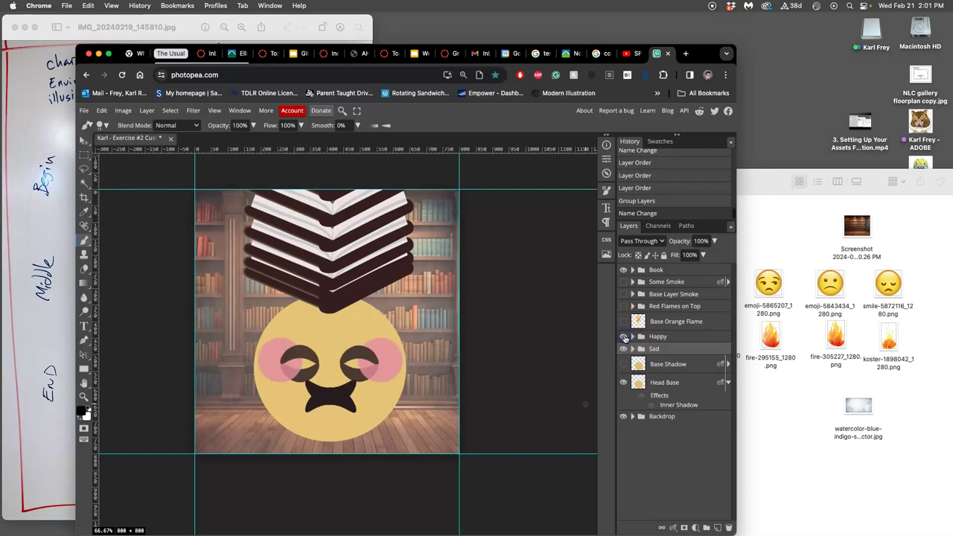
double_click(624, 337)
click(624, 348)
click(624, 348)
click(623, 336)
click(624, 337)
click(624, 337)
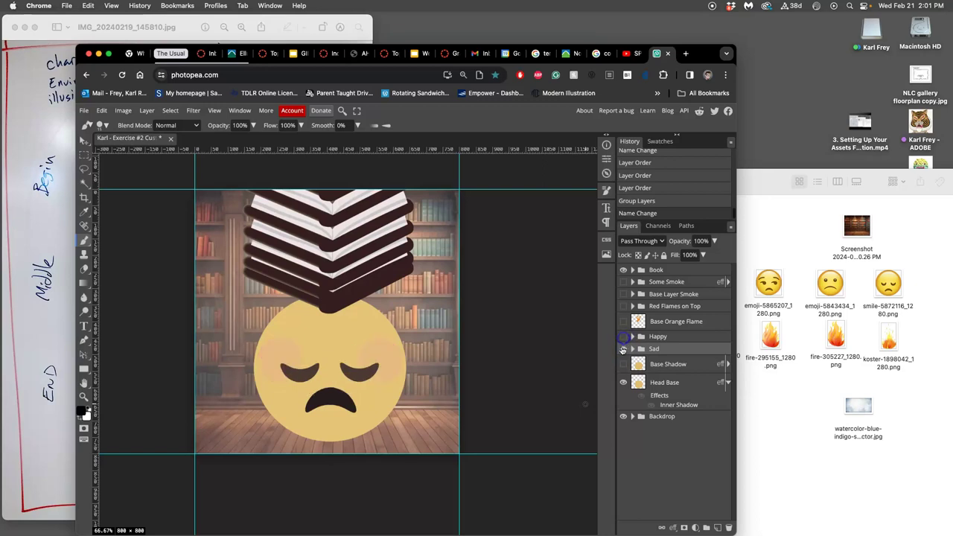
click(623, 348)
drag(631, 349, 662, 370)
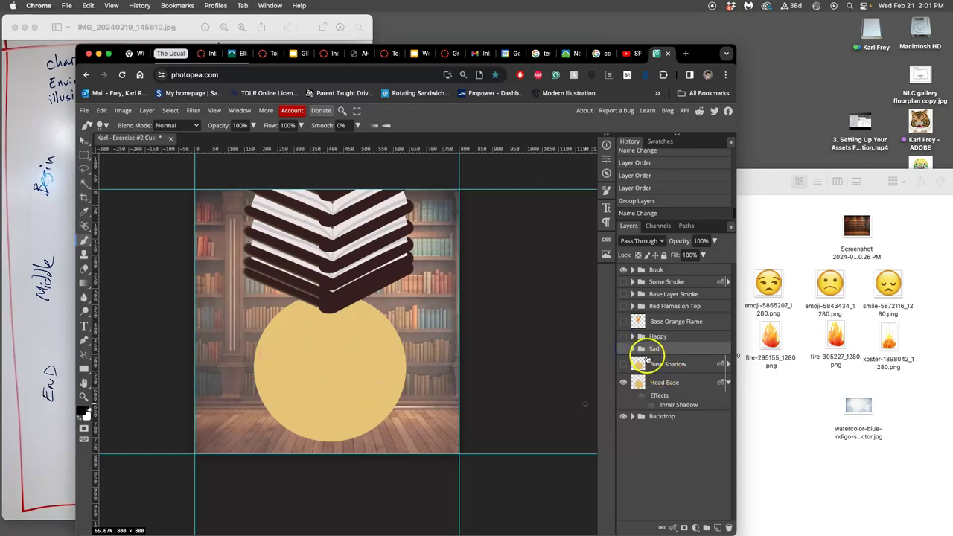
click(624, 336)
click(624, 349)
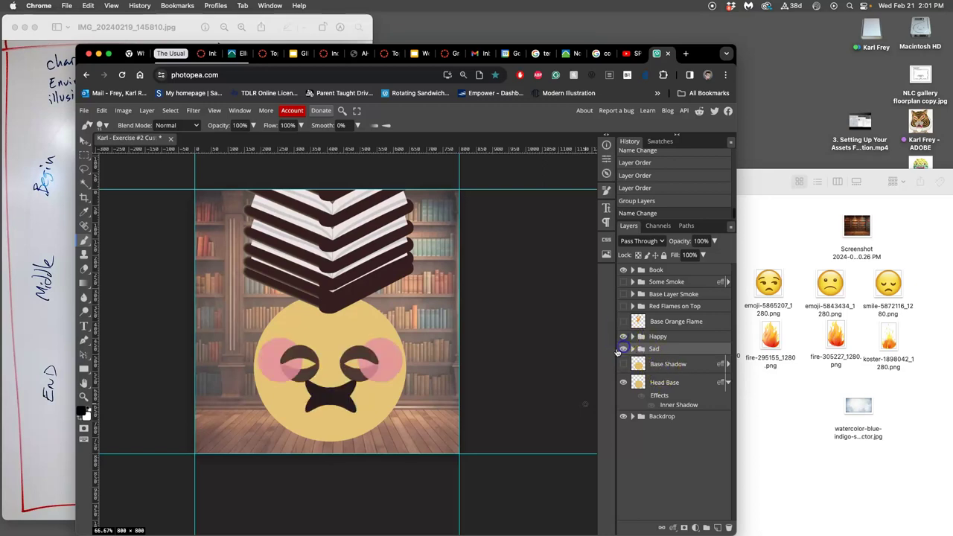
click(43, 300)
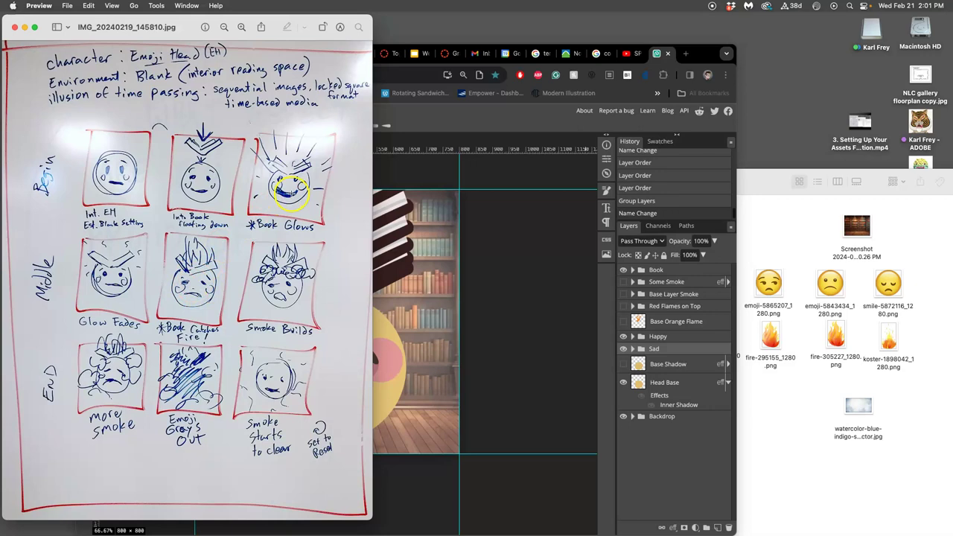
- Duplicate the Sad group as 'Meh', hide the original Sad group, and open Meh's Sad Eyes
click(426, 321)
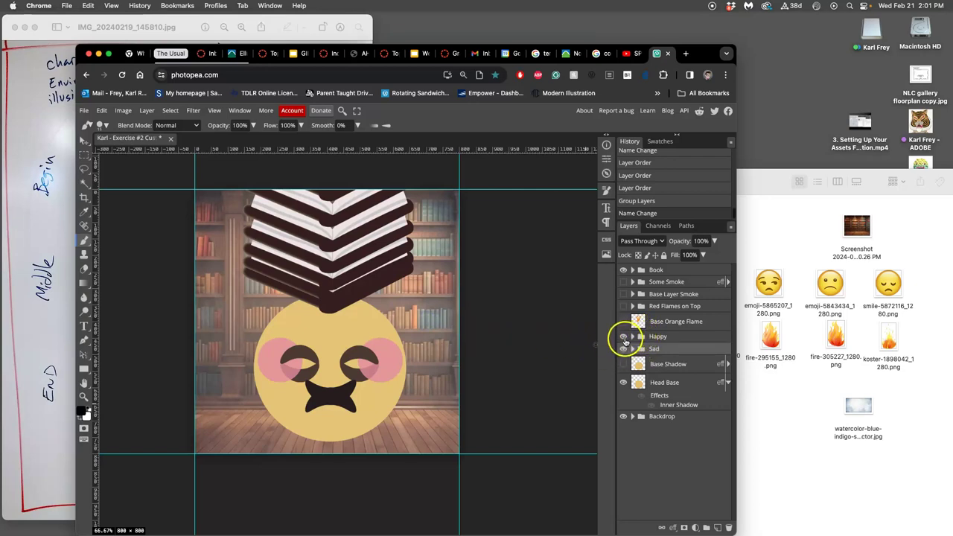
drag(622, 336, 623, 349)
click(653, 349)
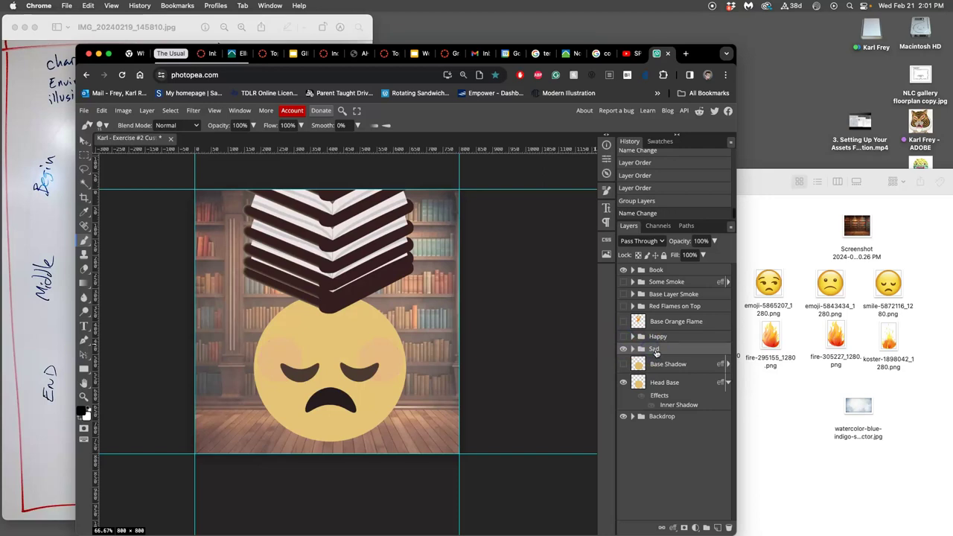
key(super+j)
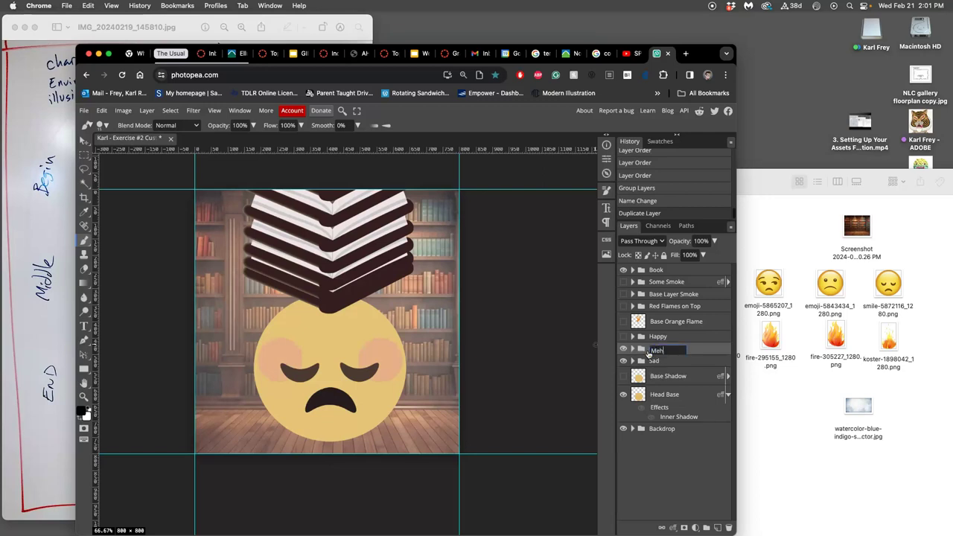
click(692, 354)
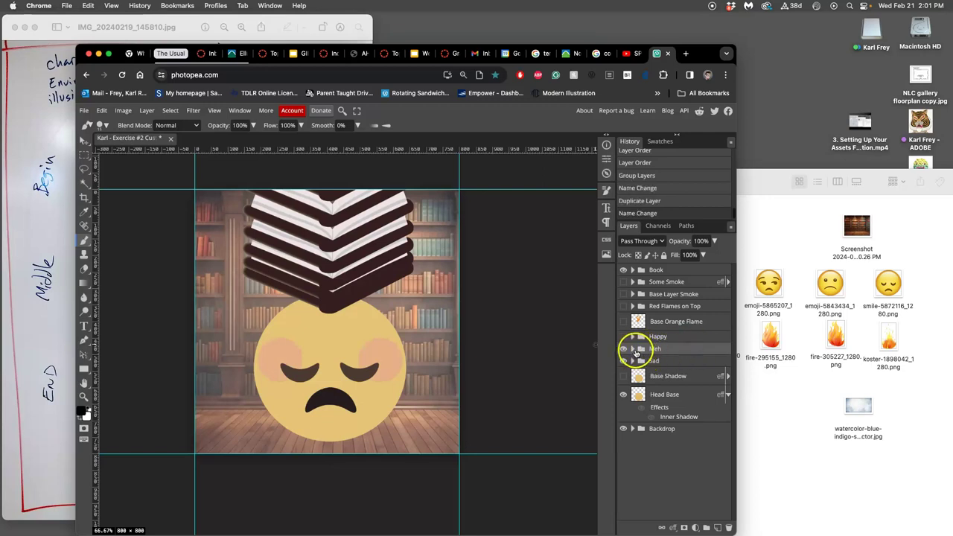
click(633, 349)
click(623, 415)
click(646, 364)
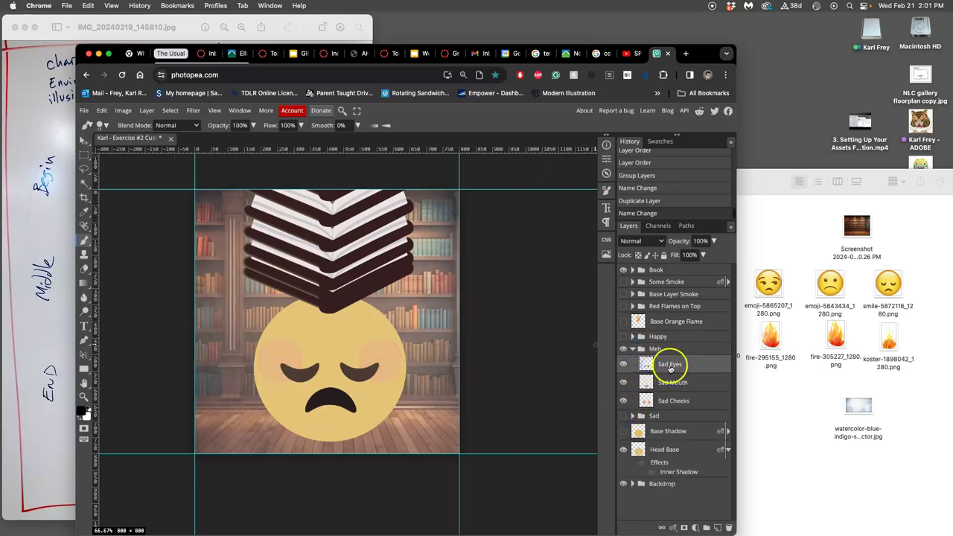
- Warp the Meh Sad Eyes into flatter, half-closed shapes, lifting the left eye's outer corner
click(399, 369)
key(ctrl+alt+t)
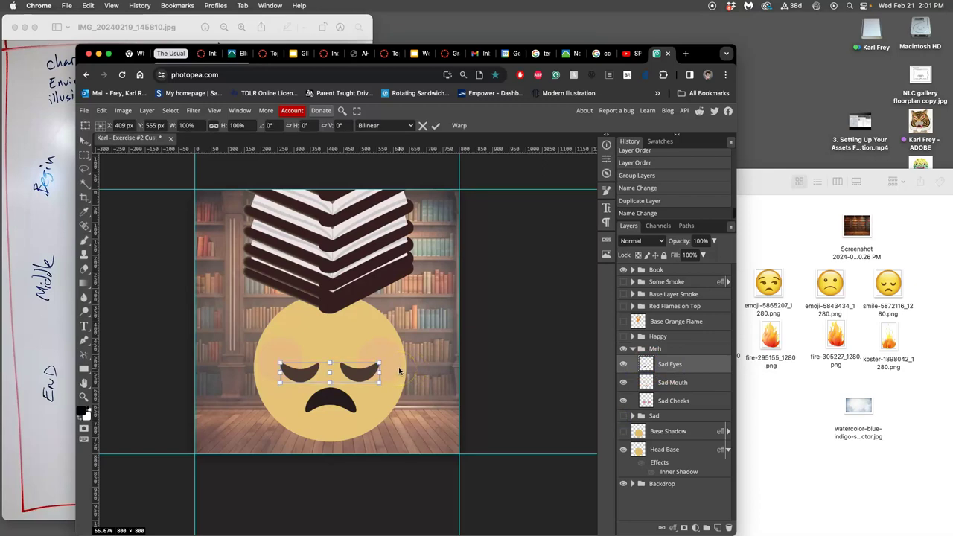
right_click(361, 353)
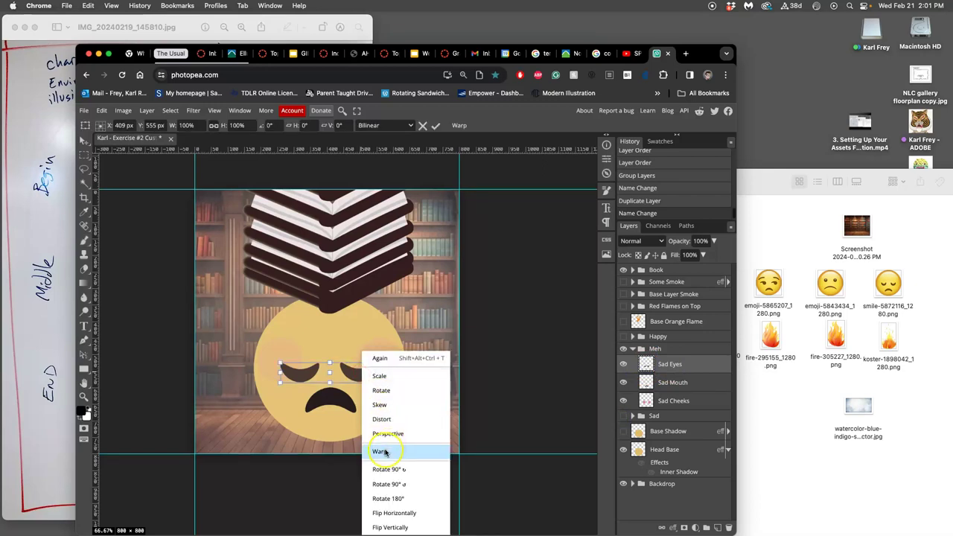
click(382, 451)
drag(319, 368, 288, 366)
click(342, 378)
mouse_move(351, 376)
mouse_down()
mouse_move(366, 373)
mouse_move(356, 380)
mouse_move(344, 371)
mouse_move(353, 377)
mouse_up()
drag(293, 381, 279, 359)
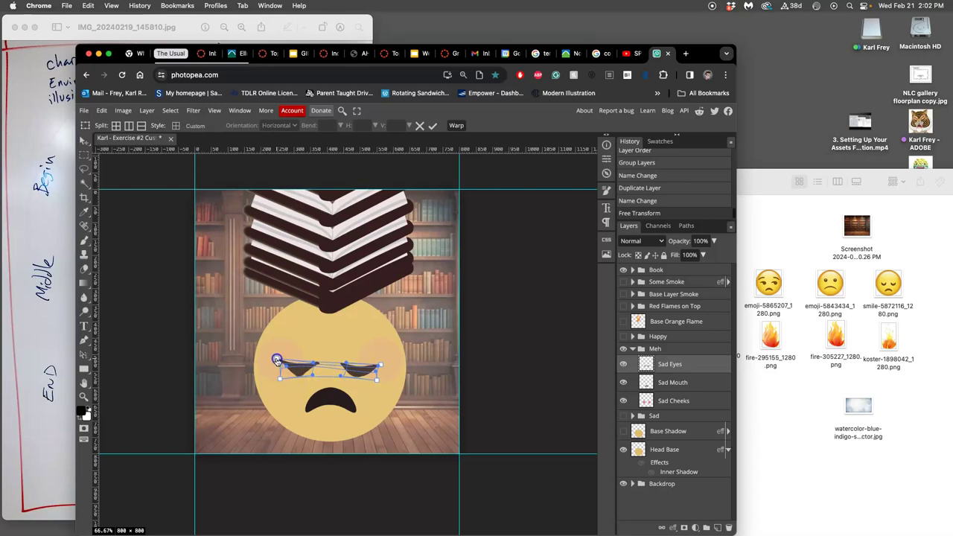
key(Return)
key(b)
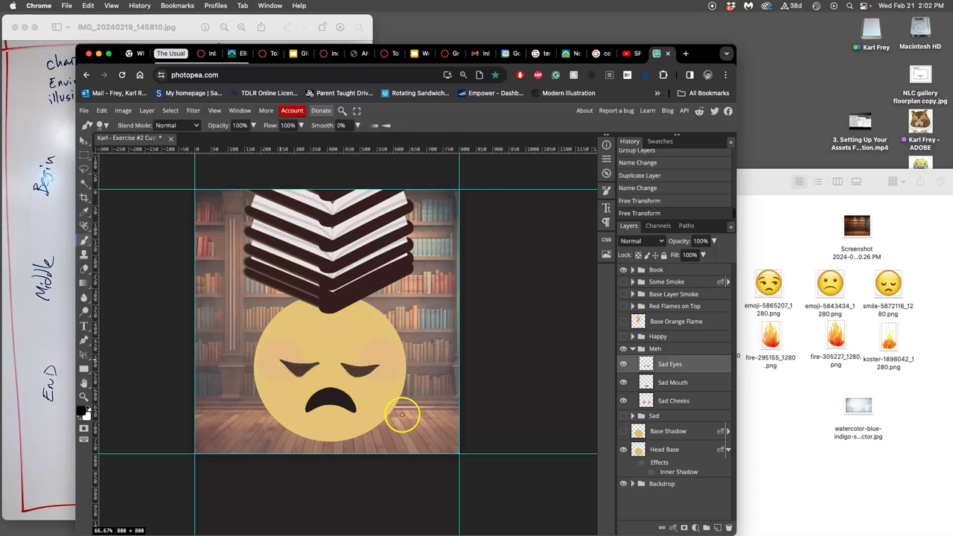
- Distort the Sad Mouth by dragging its corner into a lopsided frown
click(672, 385)
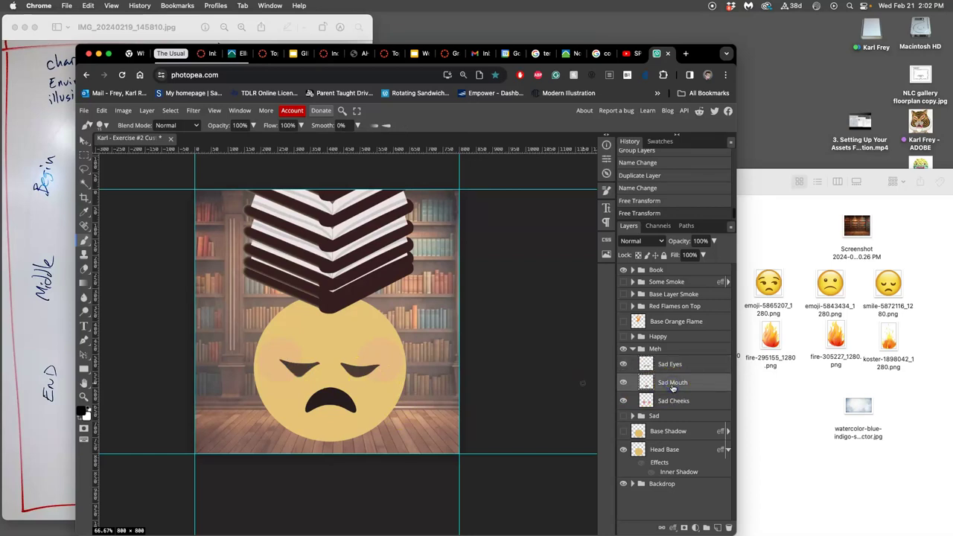
key(ctrl+t)
click(585, 387)
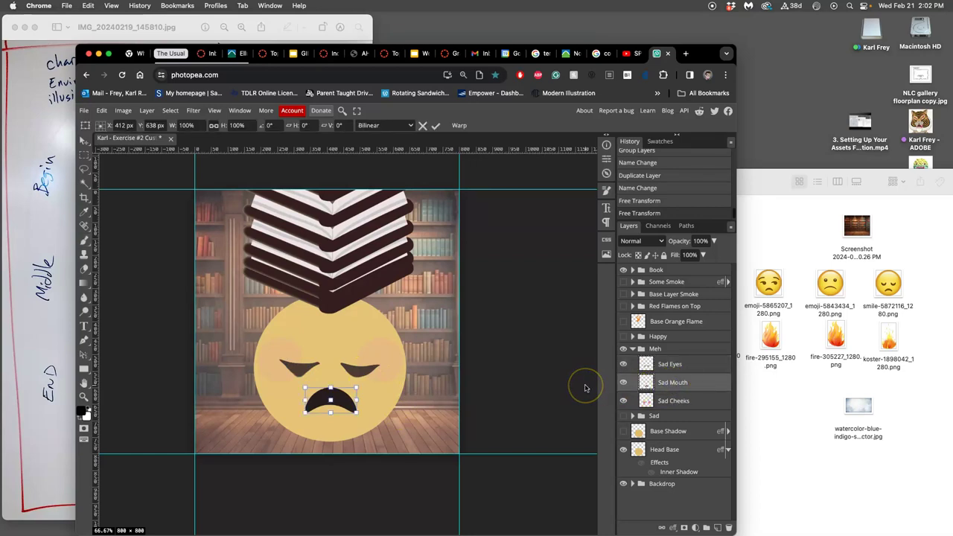
click(545, 384)
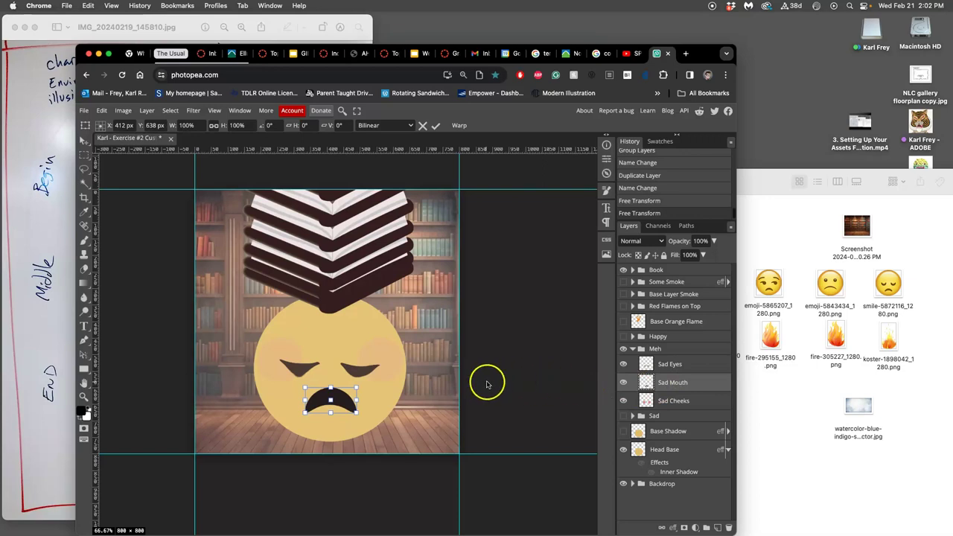
right_click(341, 399)
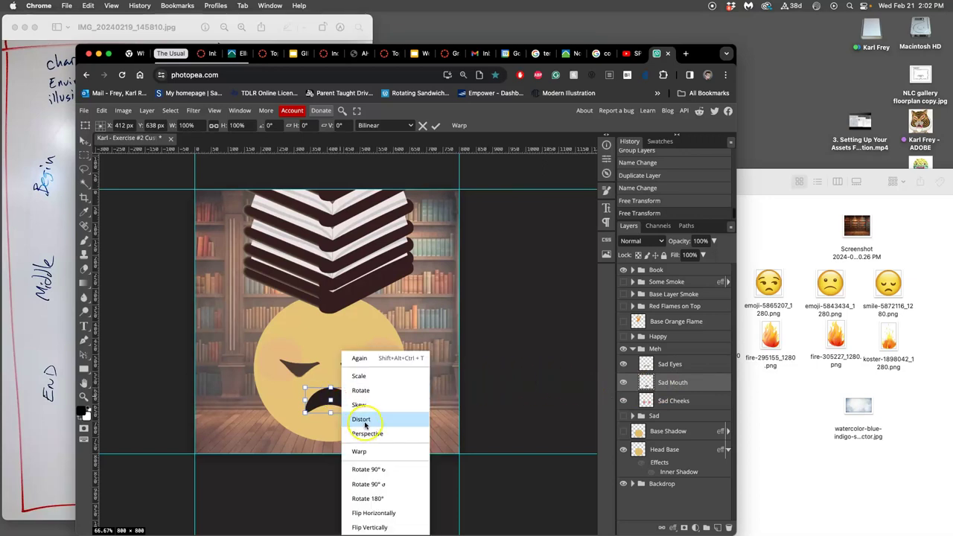
click(364, 422)
mouse_move(356, 412)
mouse_down()
mouse_move(376, 391)
mouse_move(320, 416)
mouse_up()
key(b)
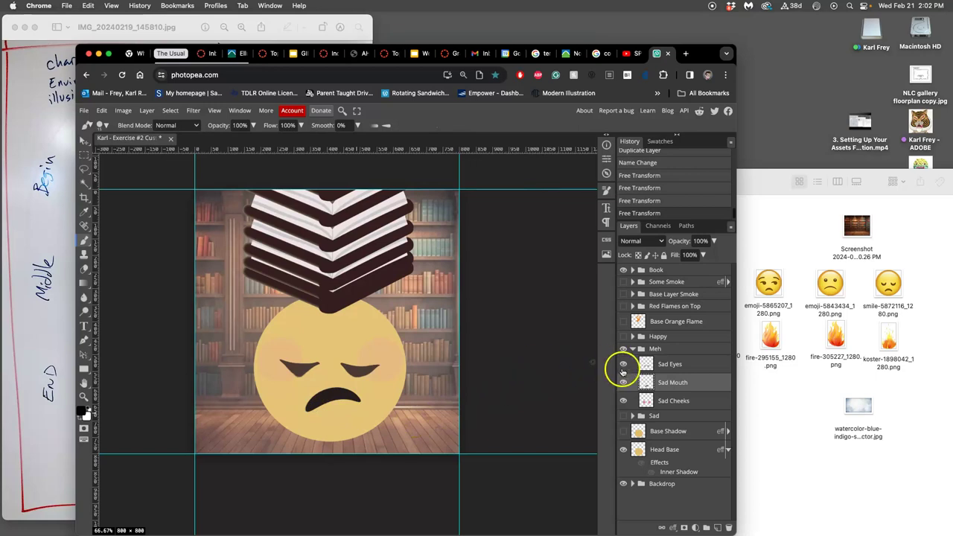
- Raise the Sad Cheeks layer opacity to 50%, checking it against the storyboard sketch
click(623, 366)
click(624, 366)
click(649, 399)
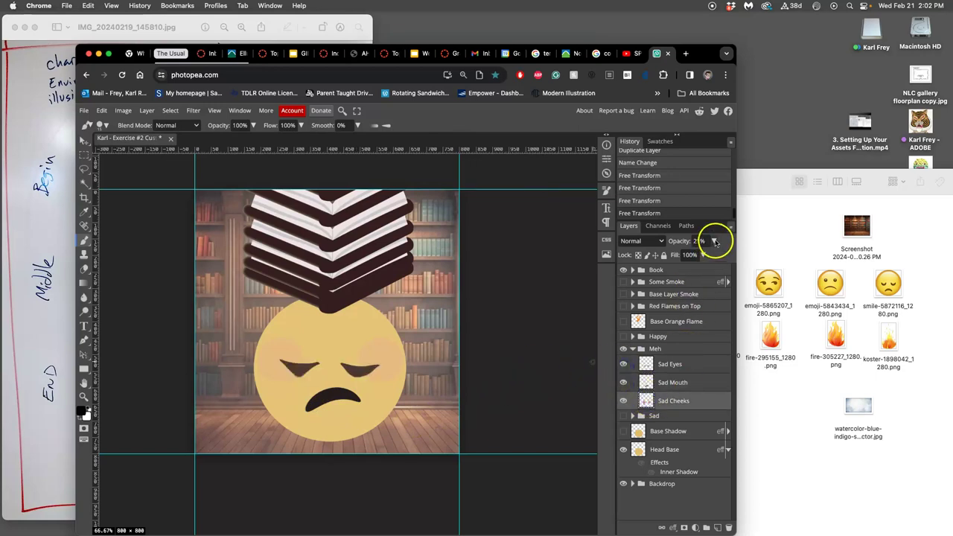
click(713, 241)
drag(679, 255, 688, 255)
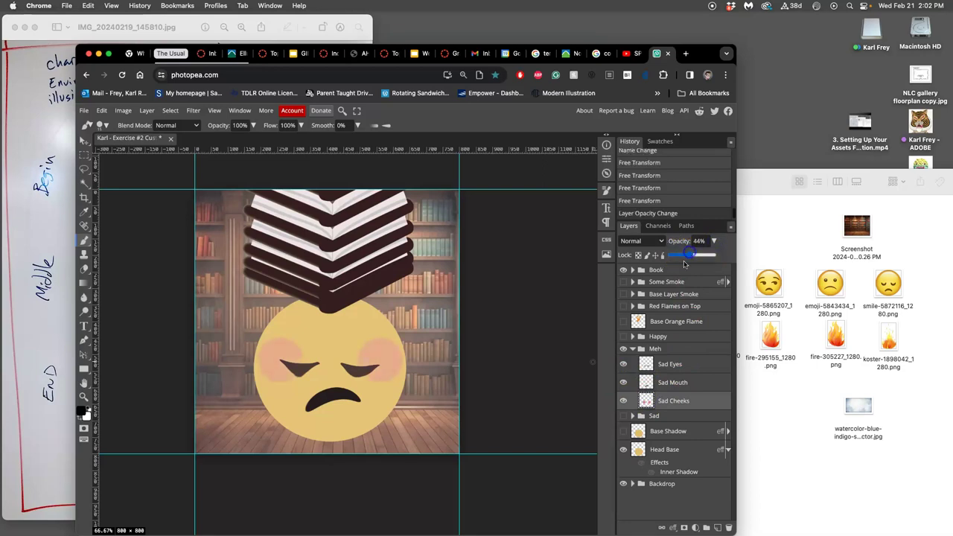
drag(687, 253, 693, 254)
click(28, 296)
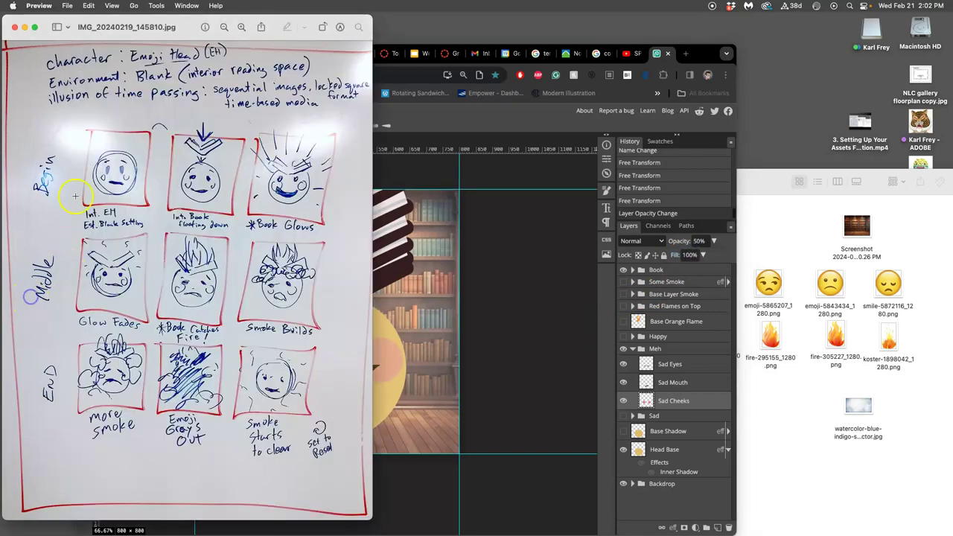
click(418, 373)
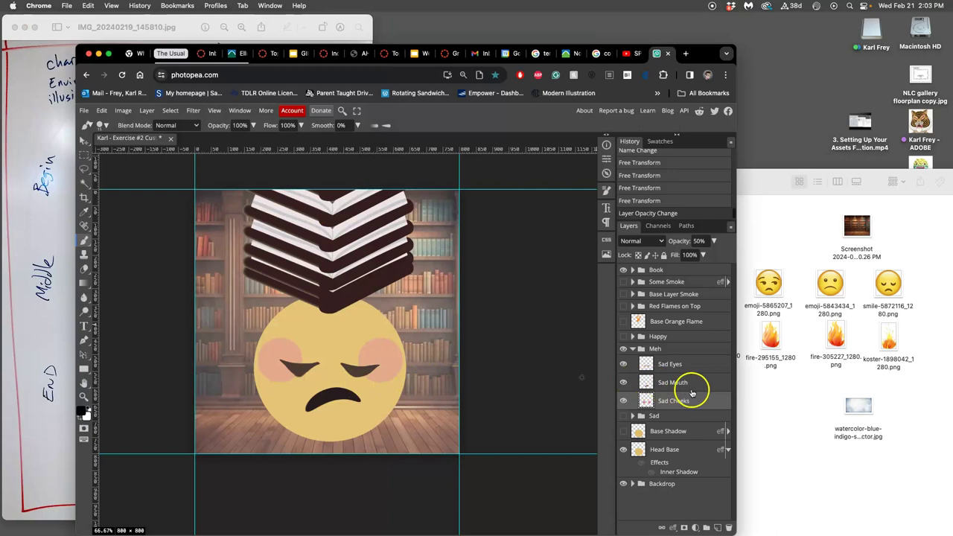
click(671, 365)
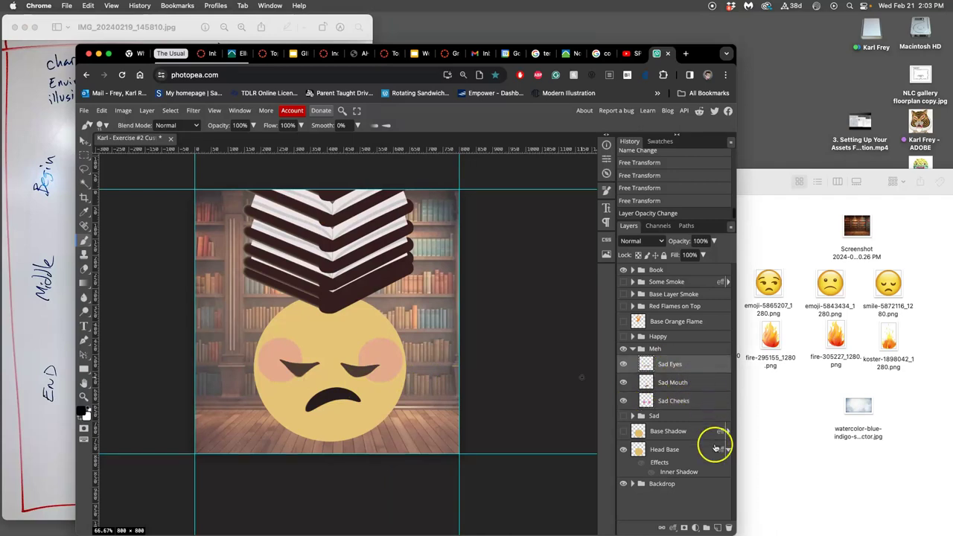
click(716, 527)
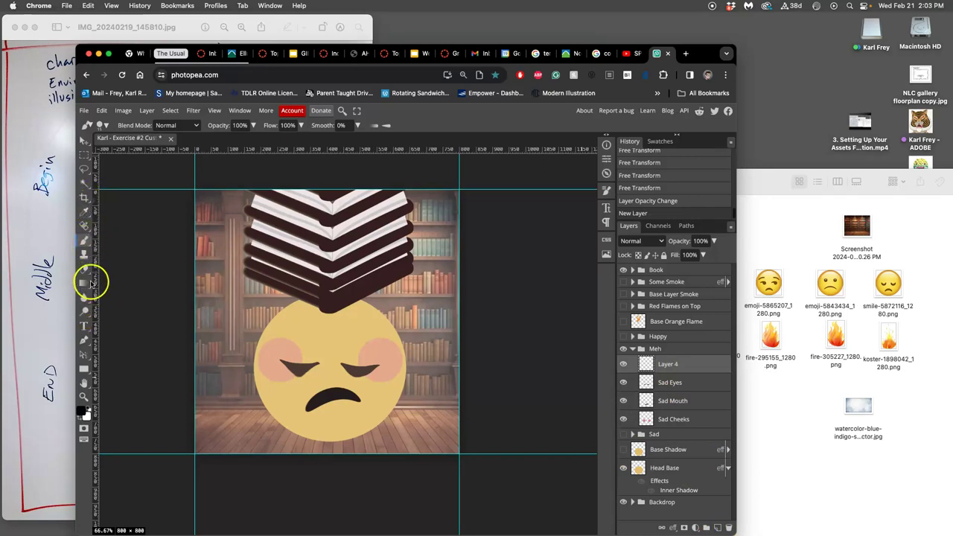
click(87, 367)
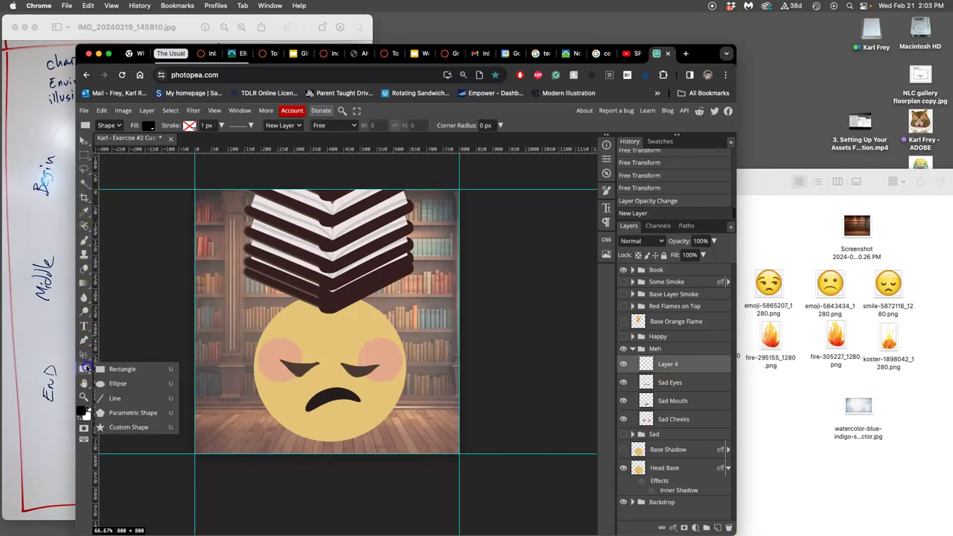
click(107, 376)
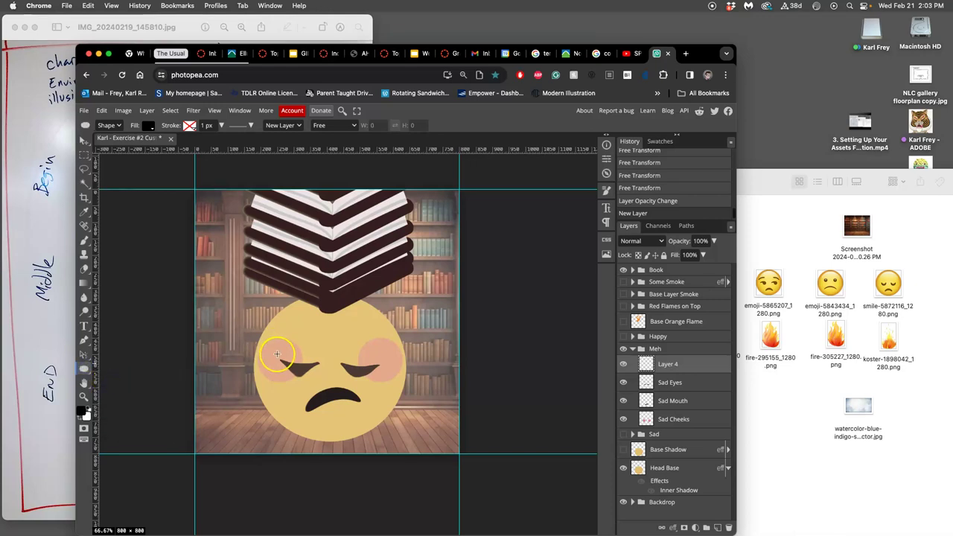
drag(260, 350, 318, 364)
click(784, 280)
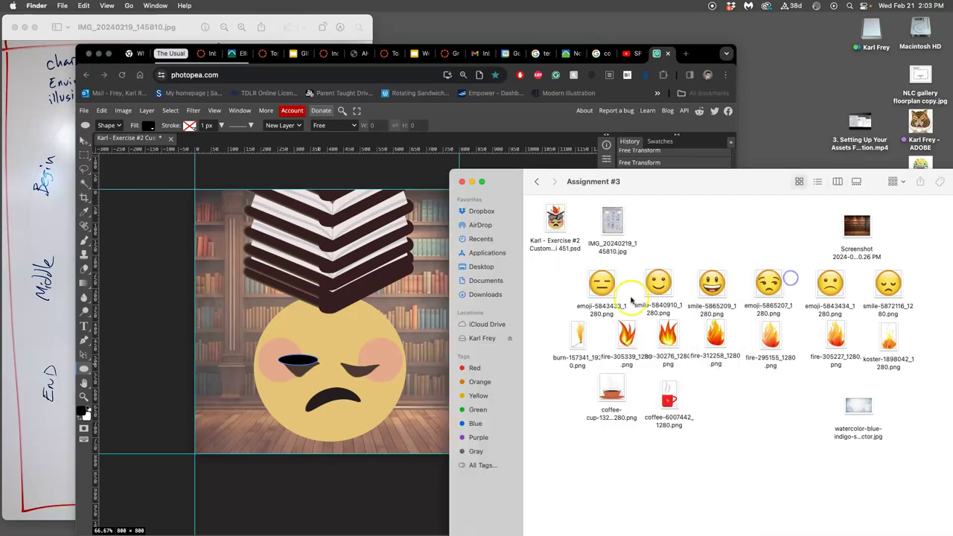
click(309, 363)
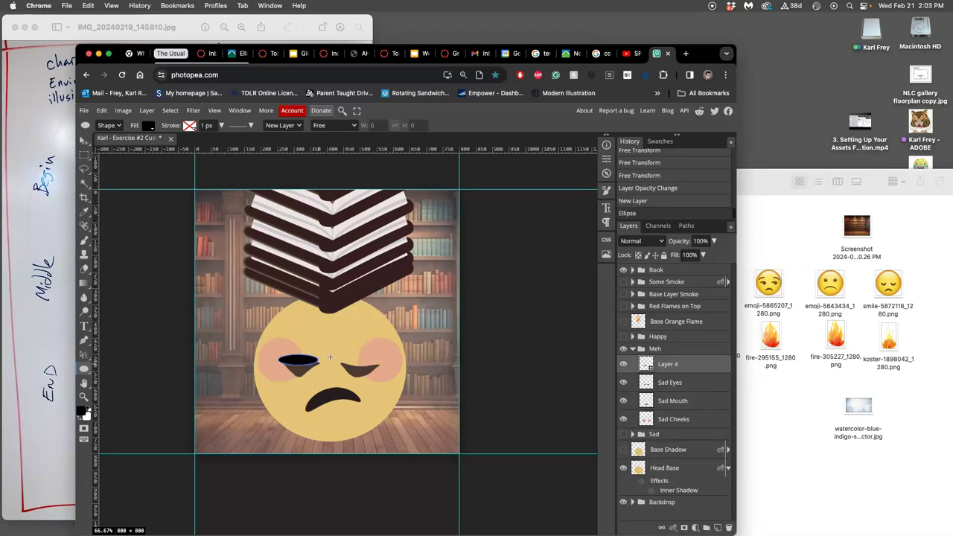
key(ctrl+t)
drag(328, 349, 323, 340)
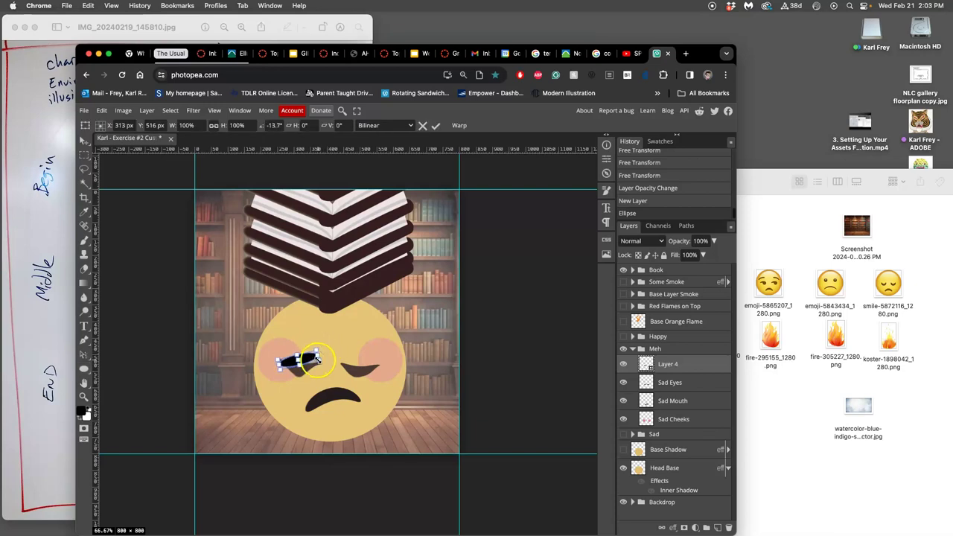
mouse_move(312, 358)
mouse_down()
mouse_move(369, 348)
mouse_move(307, 370)
mouse_move(313, 363)
mouse_up()
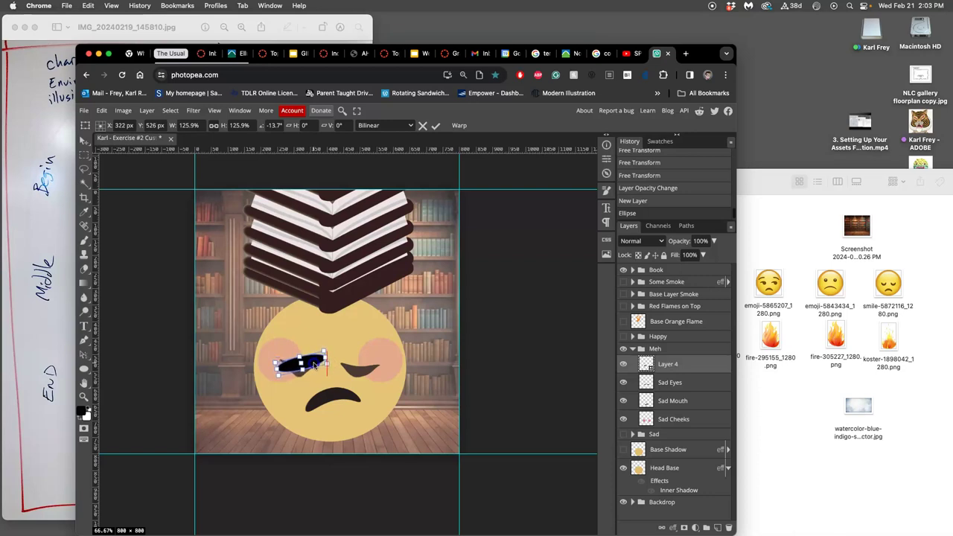
key(Return)
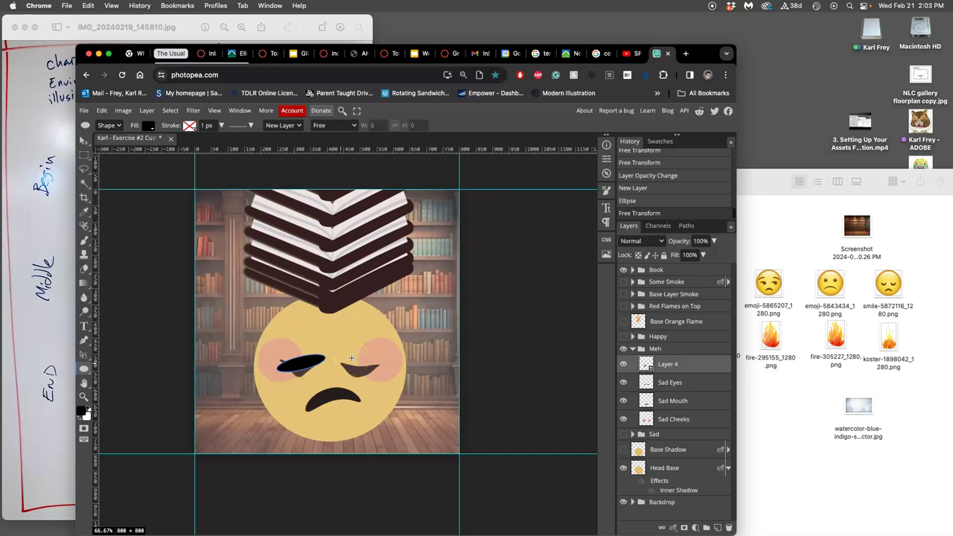
key(Delete)
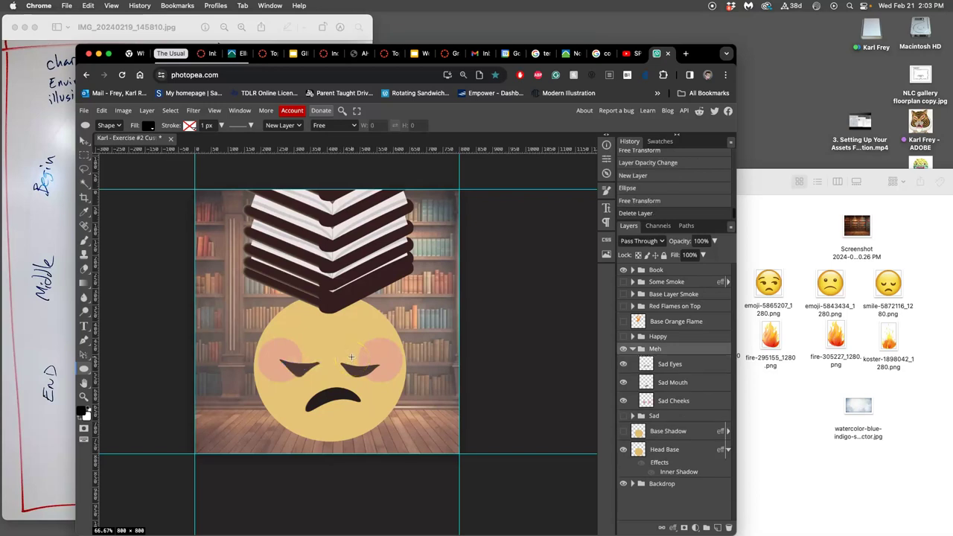
- Toggle the Meh, Happy and Sad faces on and off to compare them, leaving Meh visible
click(623, 348)
click(623, 349)
click(623, 336)
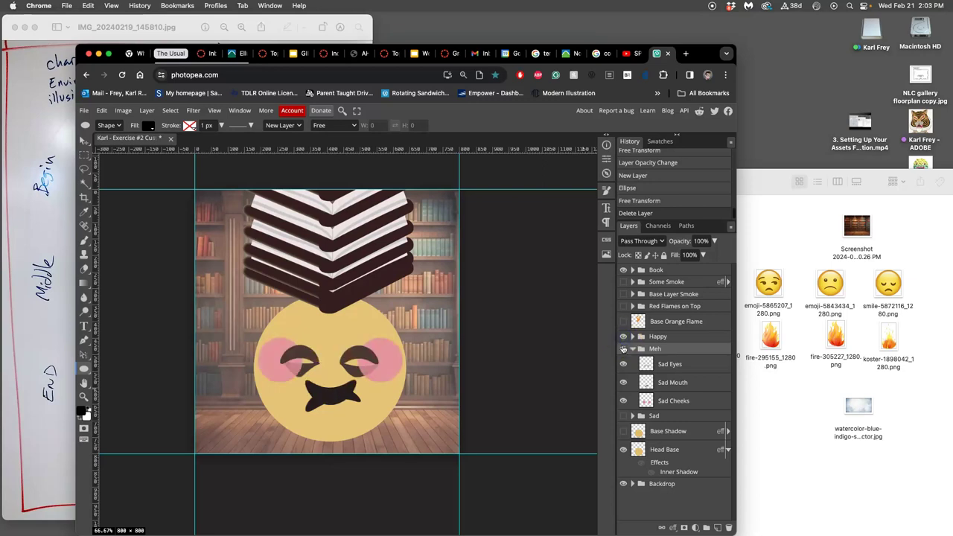
click(623, 348)
click(623, 337)
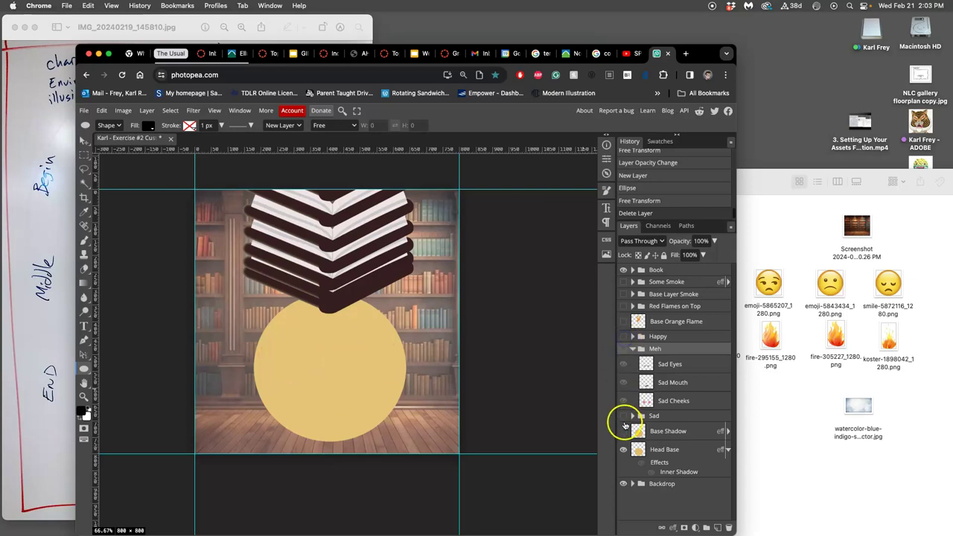
click(623, 417)
click(623, 417)
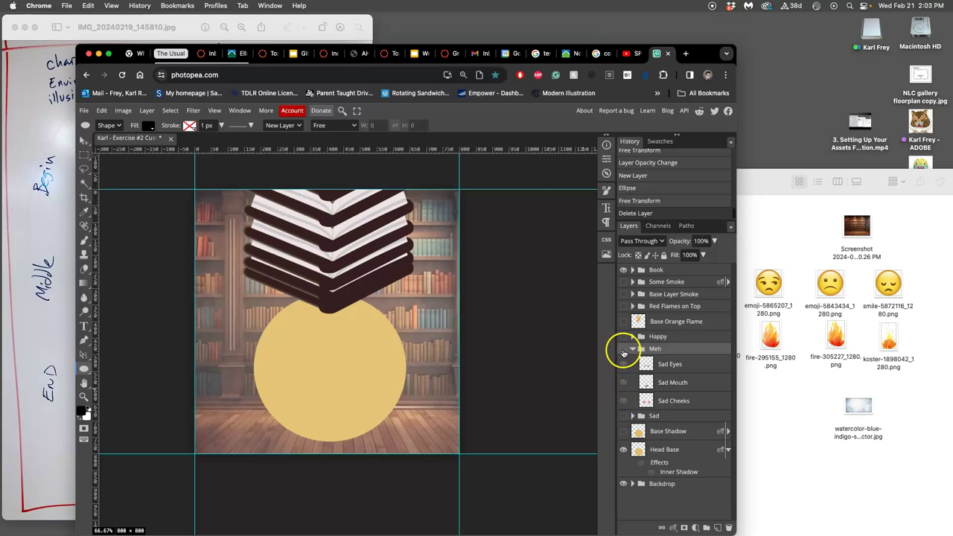
click(623, 348)
- Compare against the storyboard sketch in Preview a few times, returning to the Photopea document
click(33, 294)
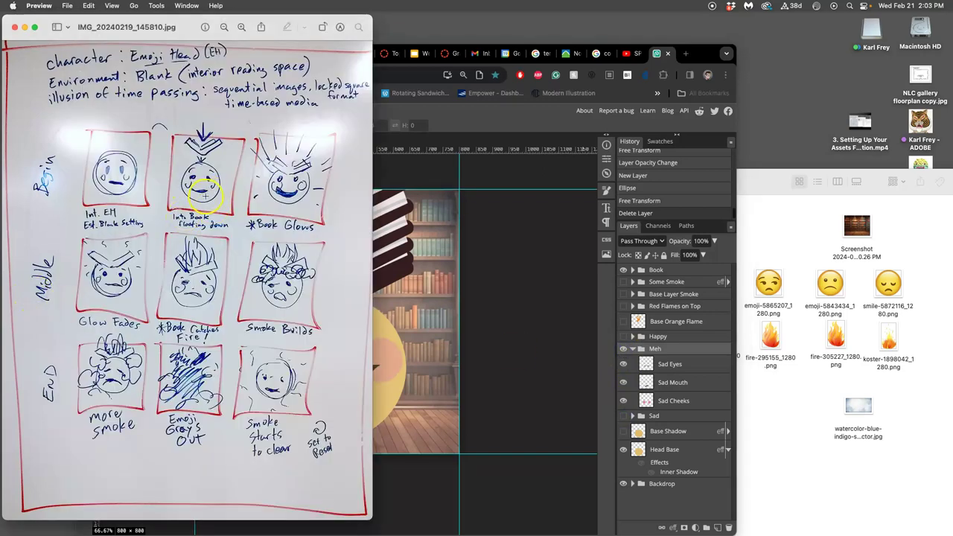
click(400, 300)
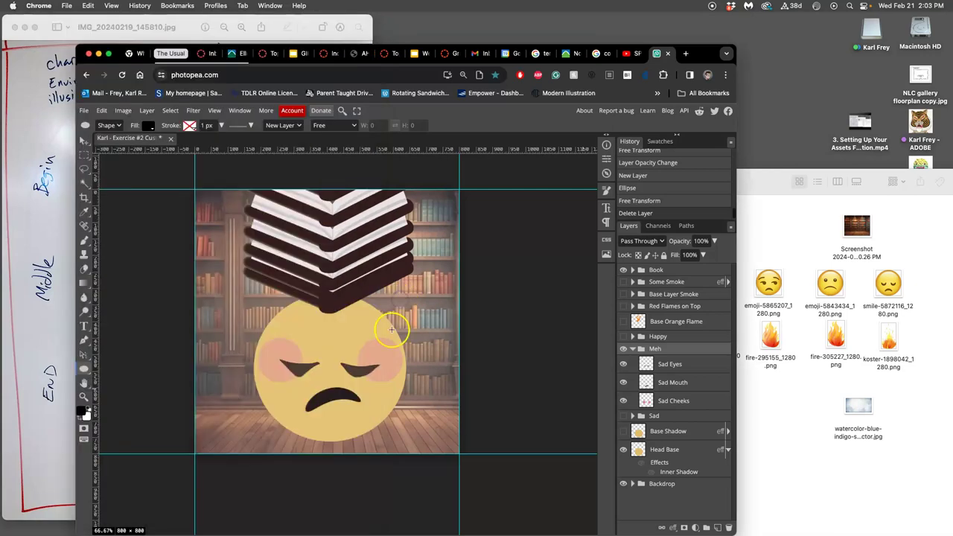
click(26, 265)
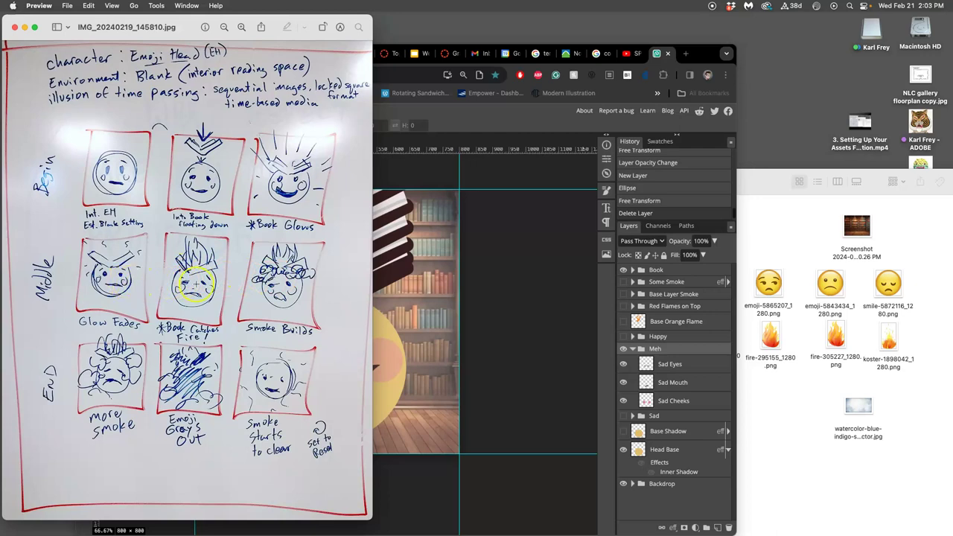
click(388, 322)
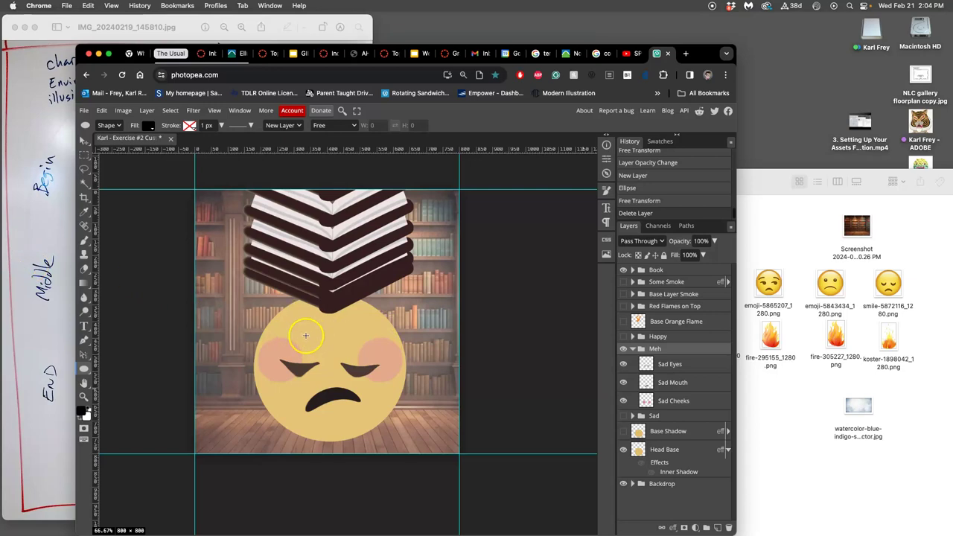
click(52, 258)
click(386, 302)
- Expand the Book group and hide the stacked books, checking the storyboard for reference
click(633, 269)
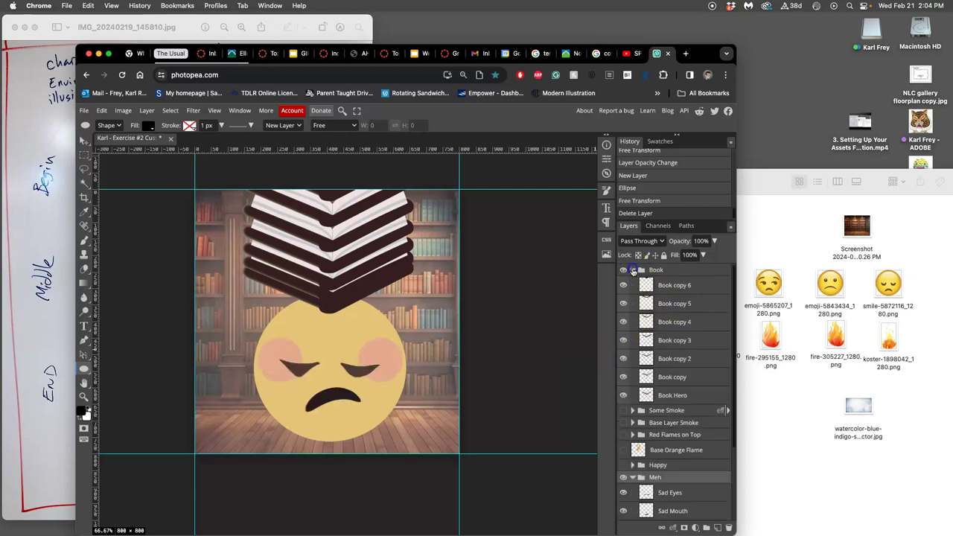
click(624, 271)
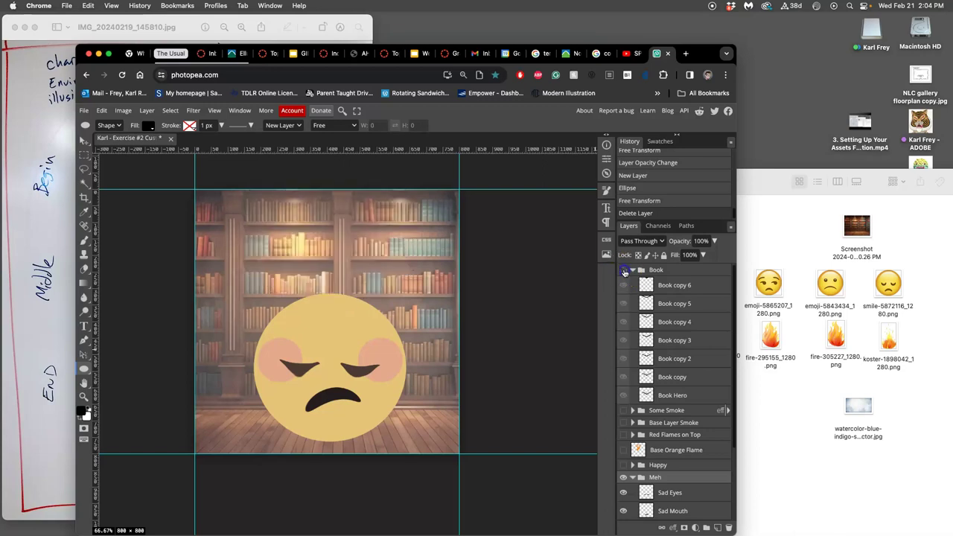
click(36, 266)
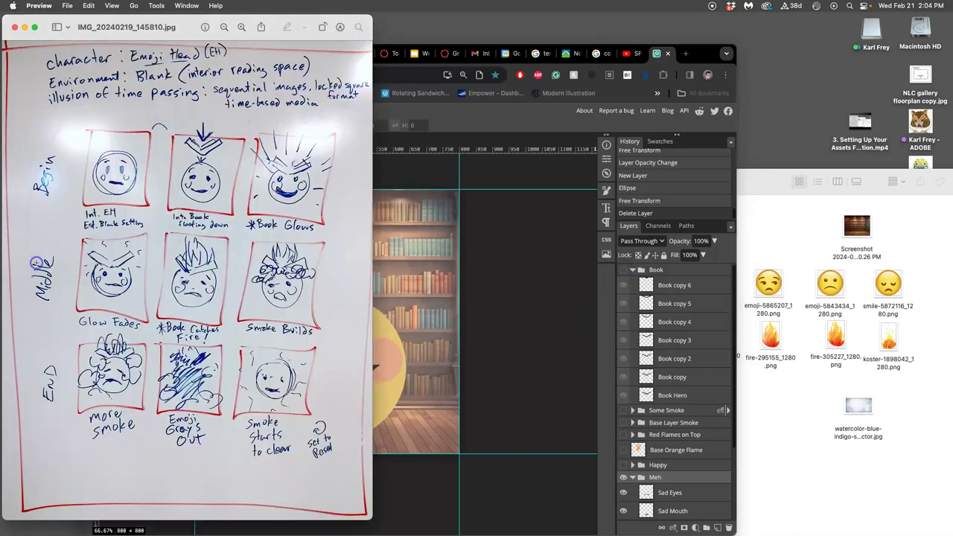
click(402, 306)
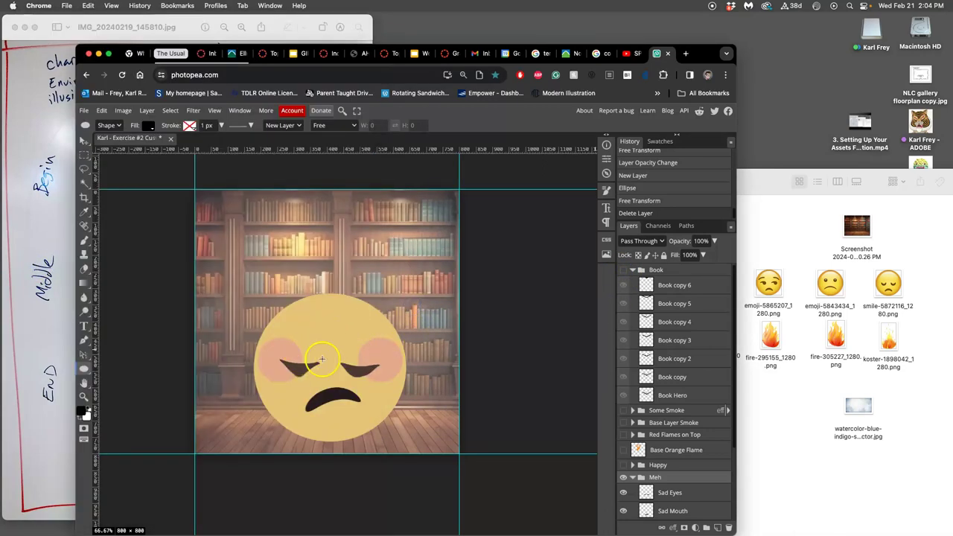
- Duplicate the Meh expression group with Ctrl+J and hide the original
scroll(655, 388, down, 4)
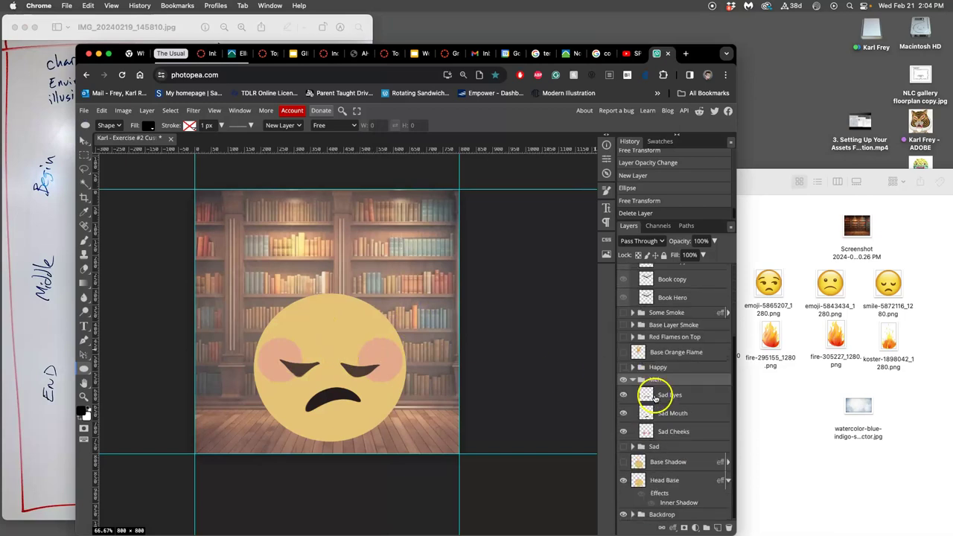
double_click(654, 380)
key(super+j)
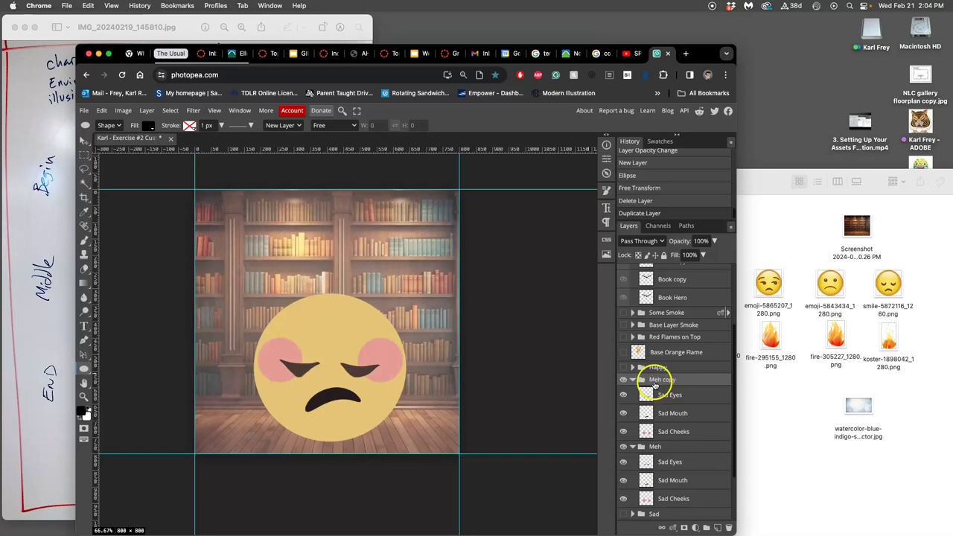
click(632, 380)
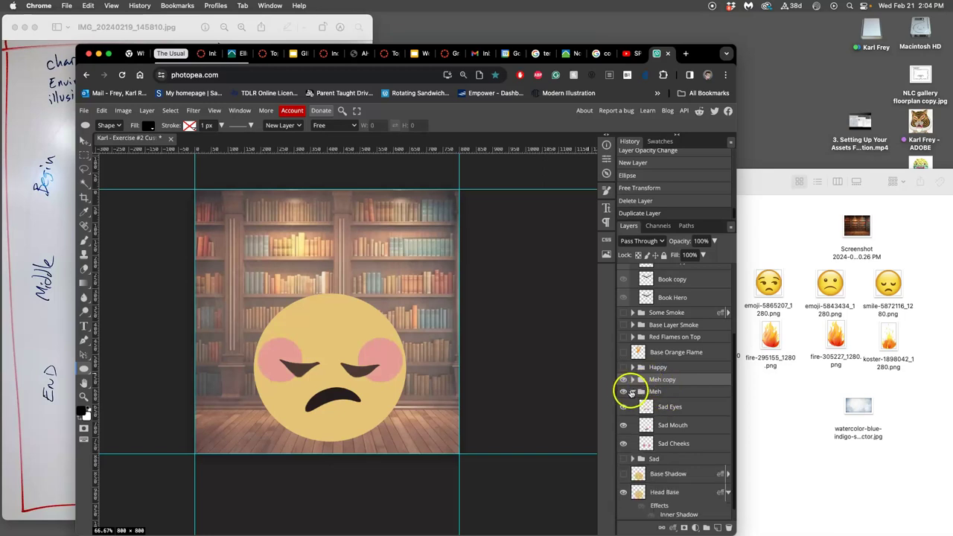
click(623, 391)
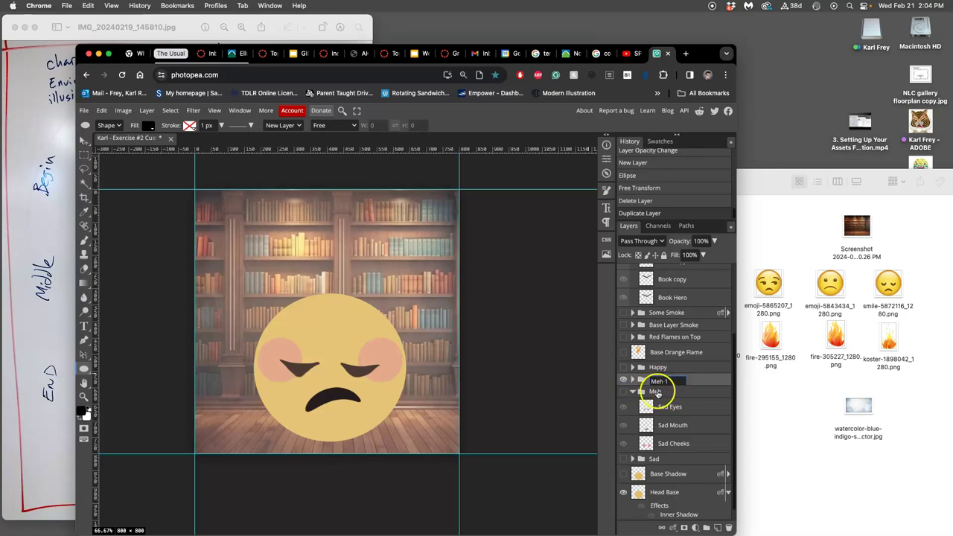
- Rename the groups Meh 1 and Meh 2, then expand Meh 1 to show its layers
double_click(656, 391)
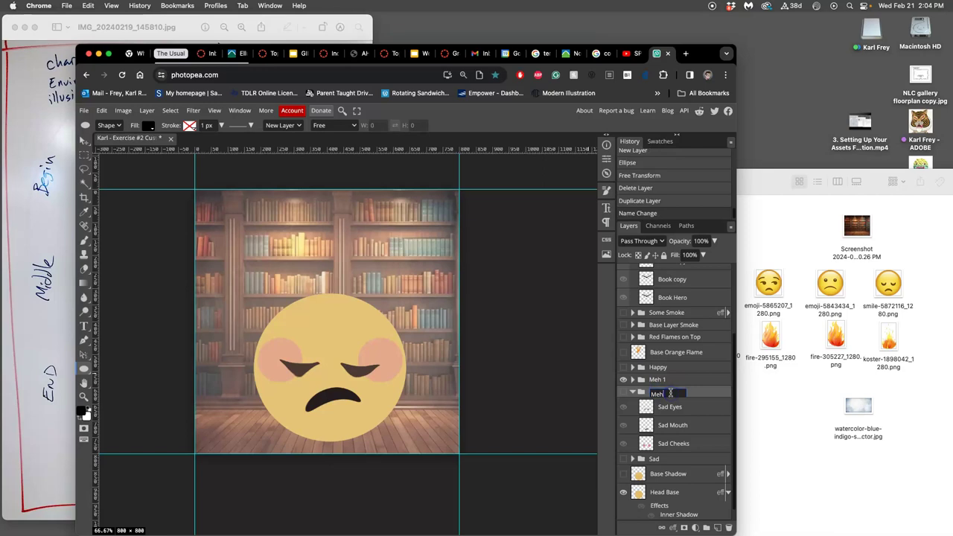
text(2)
key(Return)
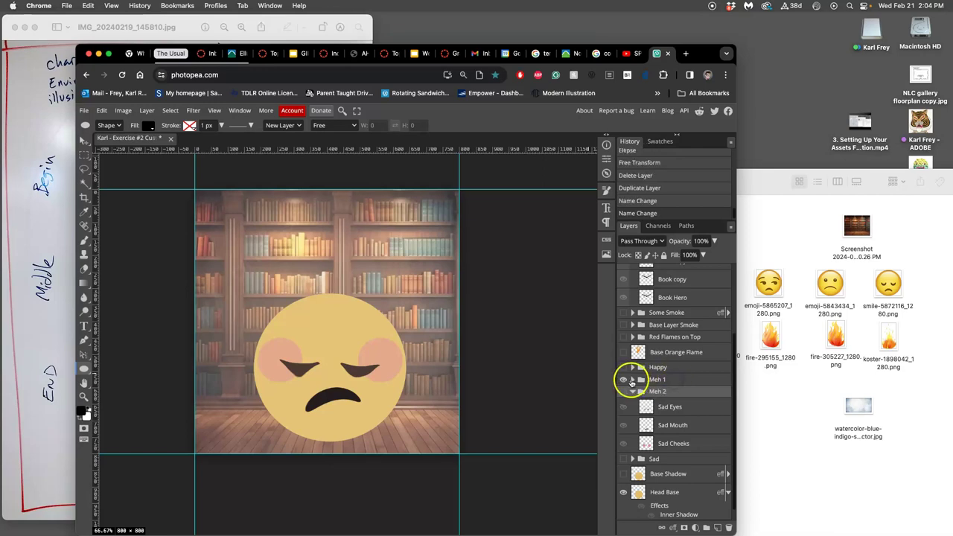
click(632, 381)
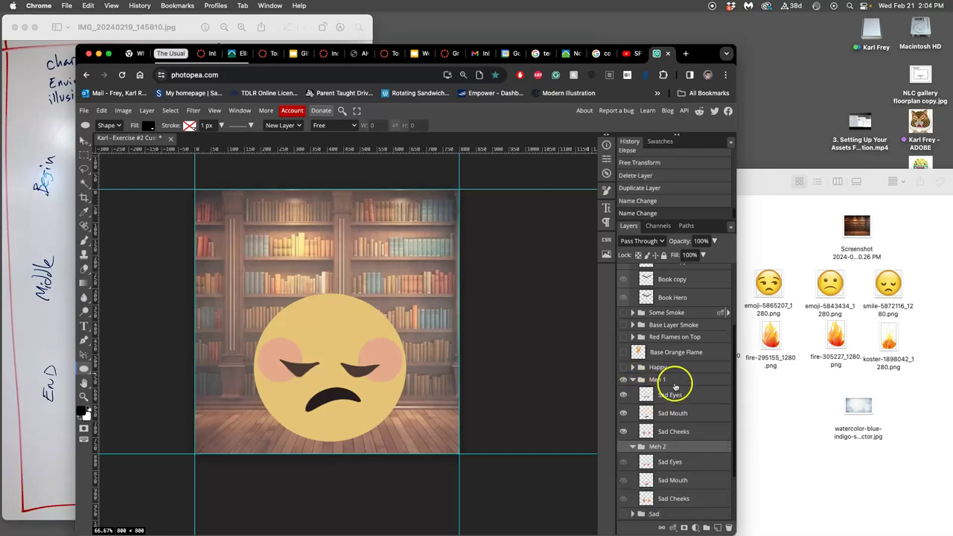
scroll(548, 391, down, 2)
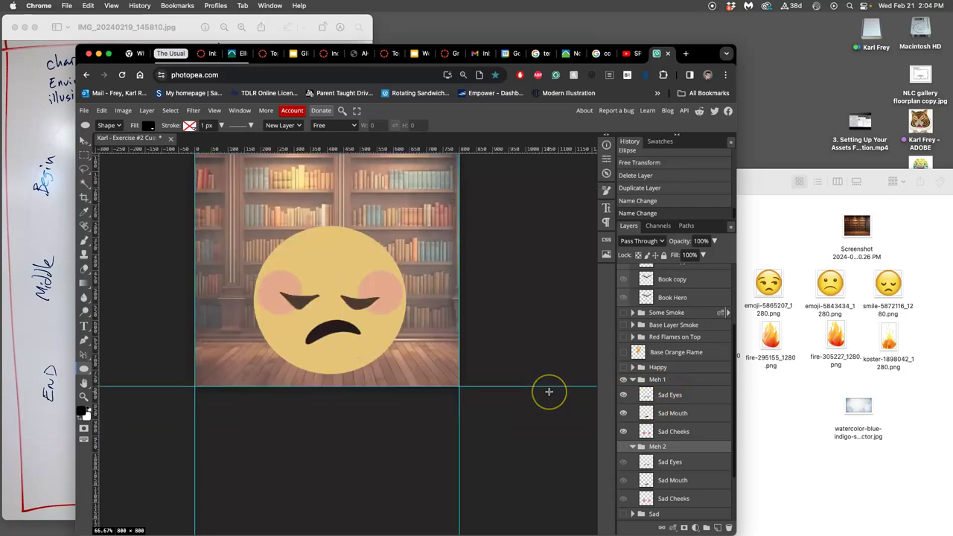
scroll(549, 392, up, 1)
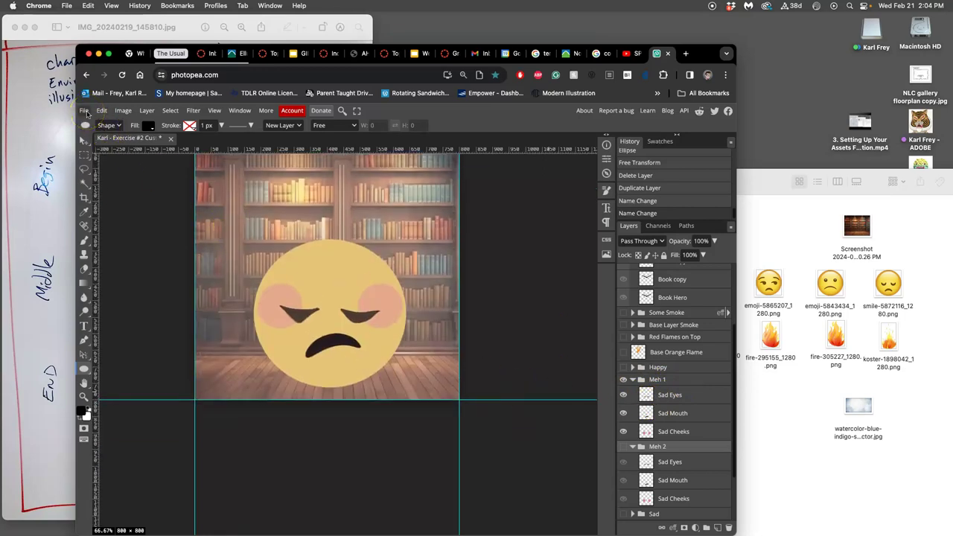
- Save the document as a PSD named 'Assignment #3 Assets File' on the Desktop
click(84, 110)
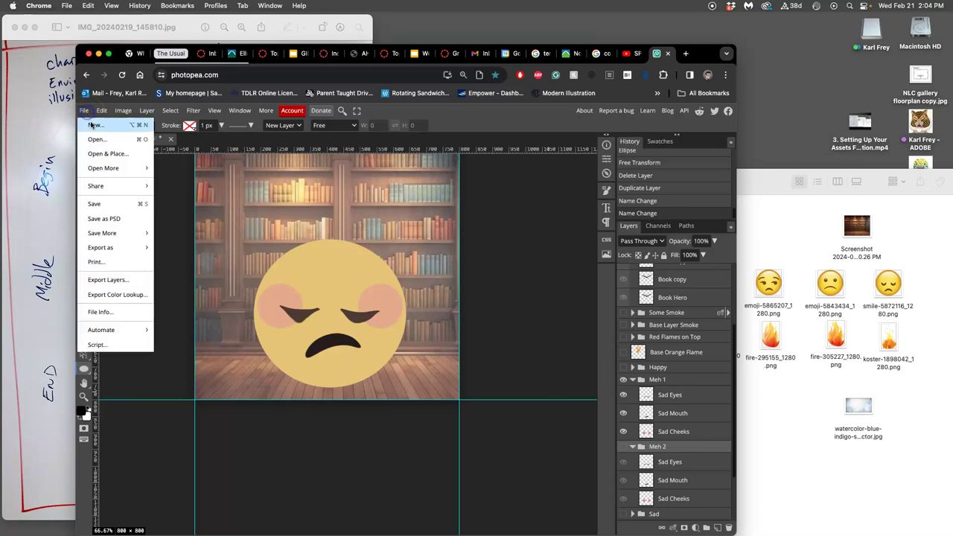
click(111, 218)
click(396, 265)
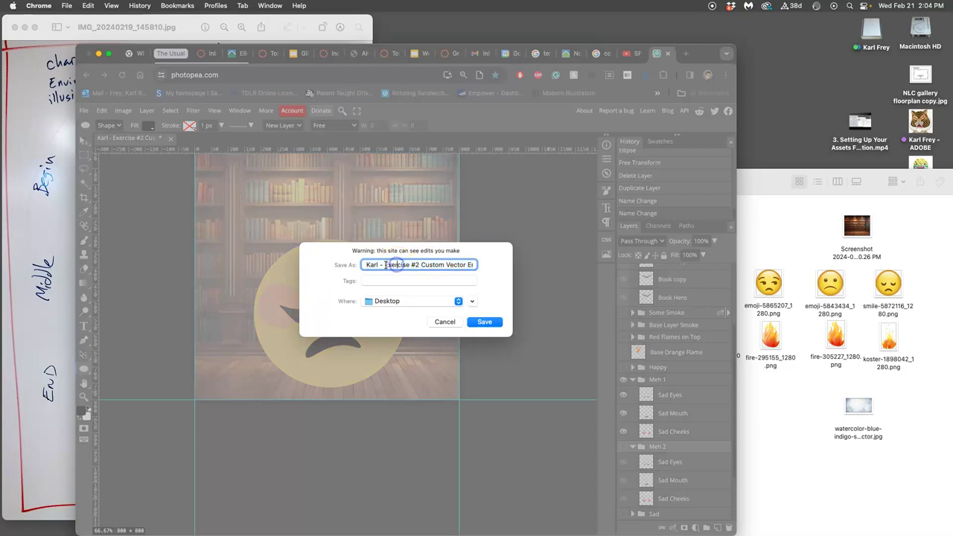
drag(418, 265, 492, 263)
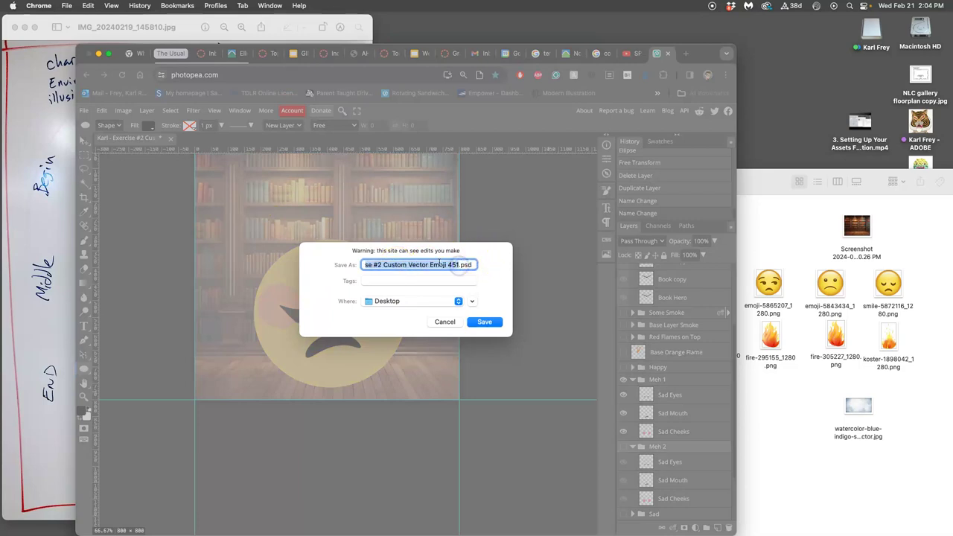
text(Assignment #3)
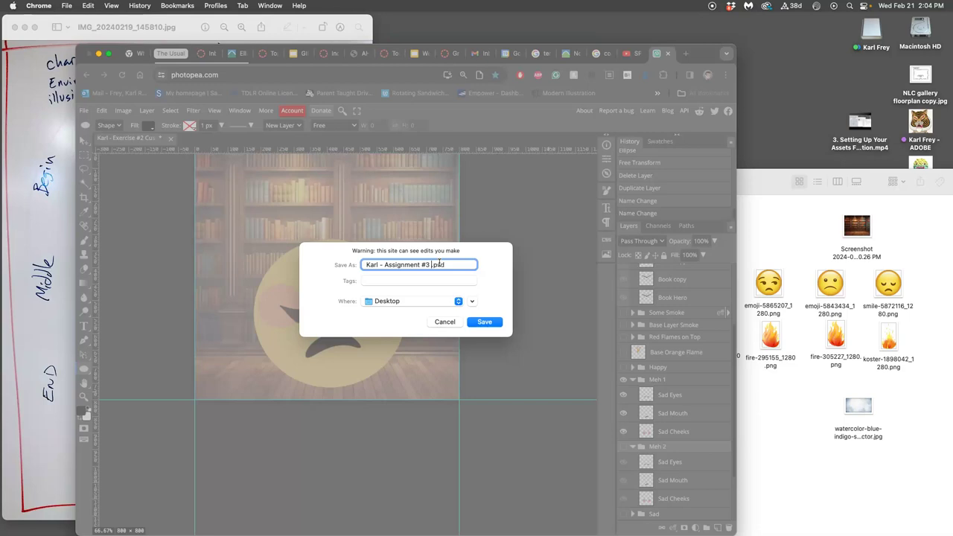
text(s File)
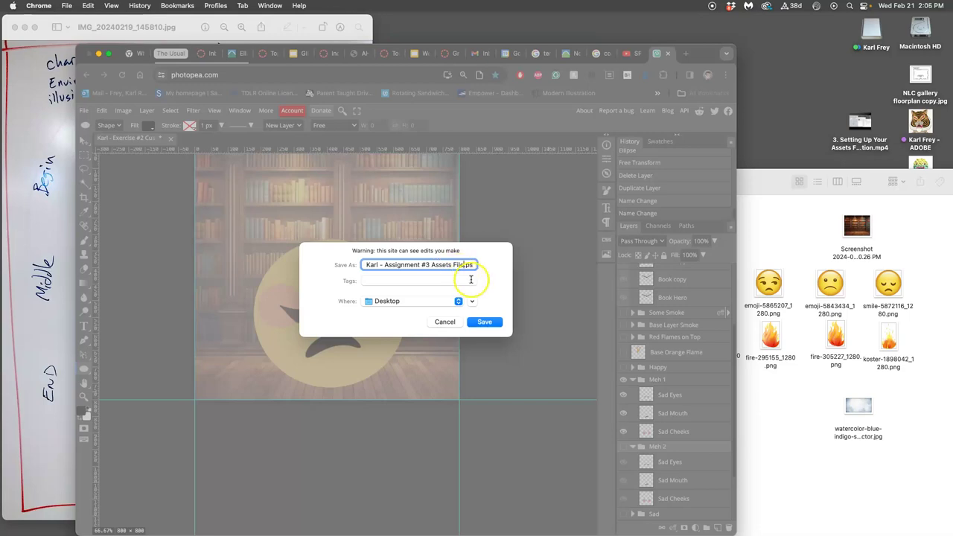
click(485, 322)
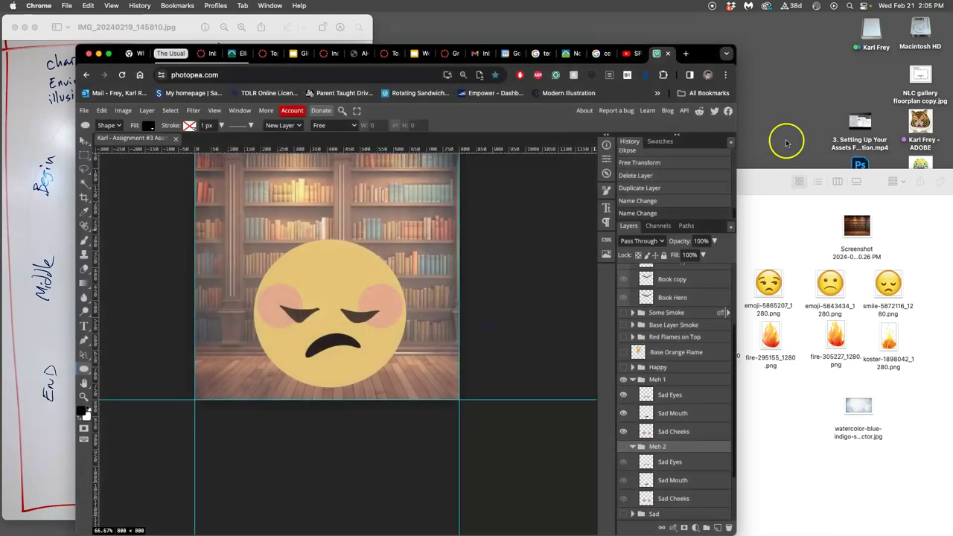
drag(862, 174, 443, 224)
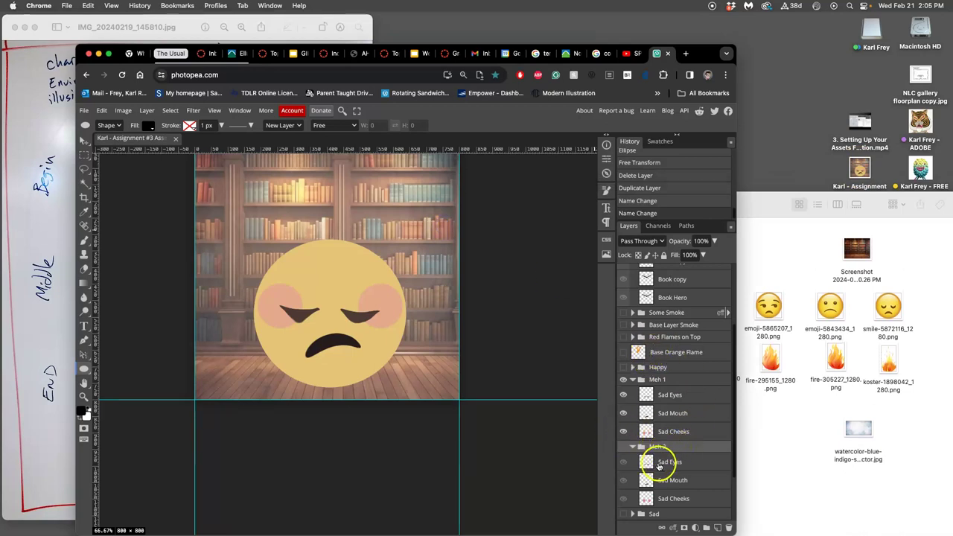
scroll(668, 454, down, 2)
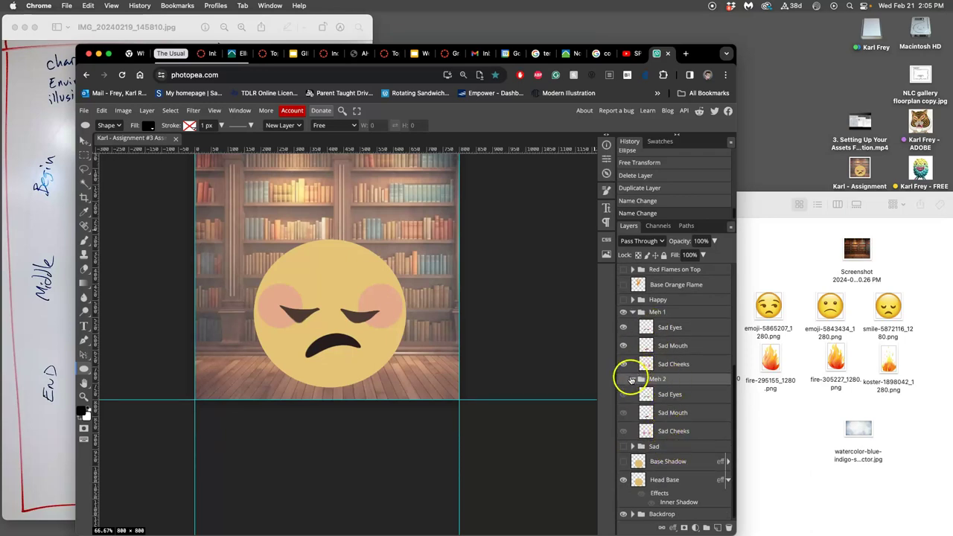
- Flip Meh 1's Sad Eyes layer vertically with Free Transform's Flip Vertically option
click(646, 329)
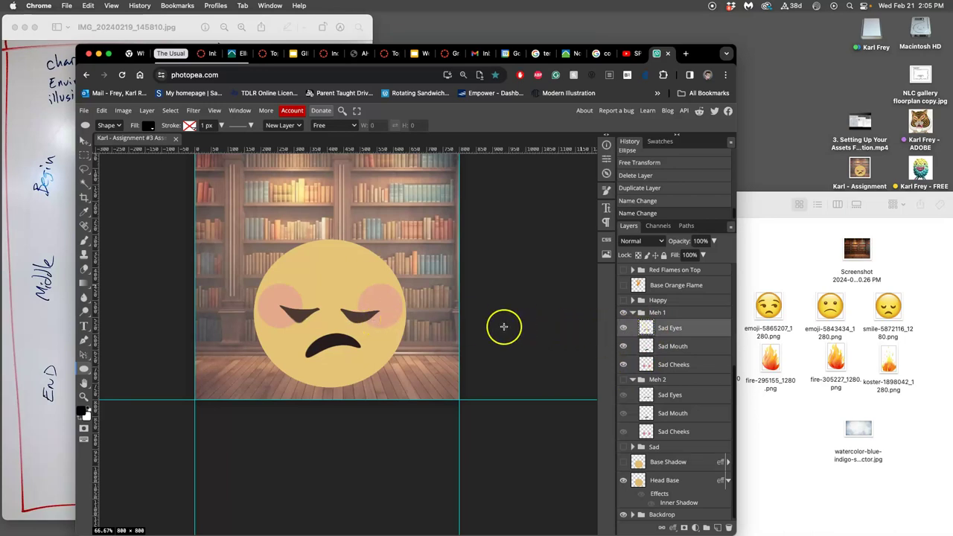
key(ctrl+t)
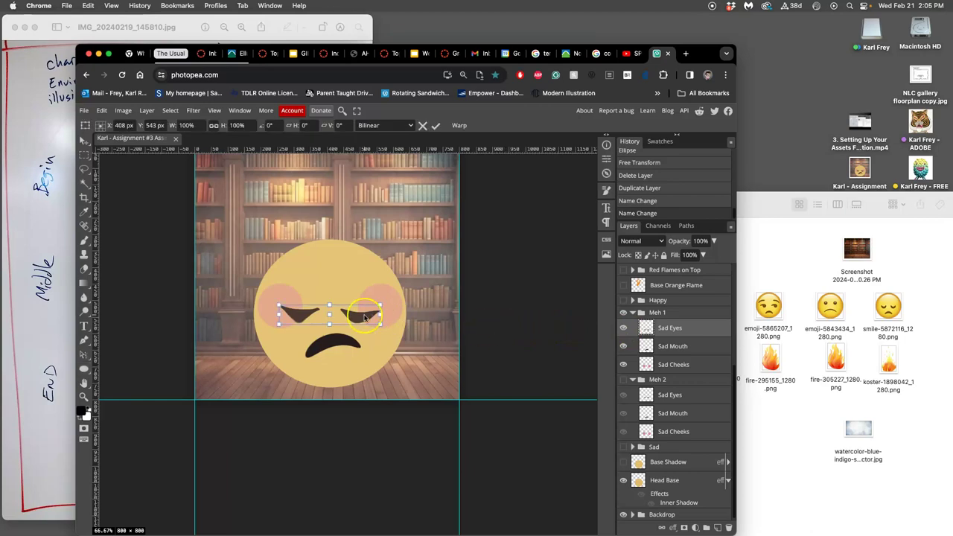
right_click(362, 317)
click(408, 492)
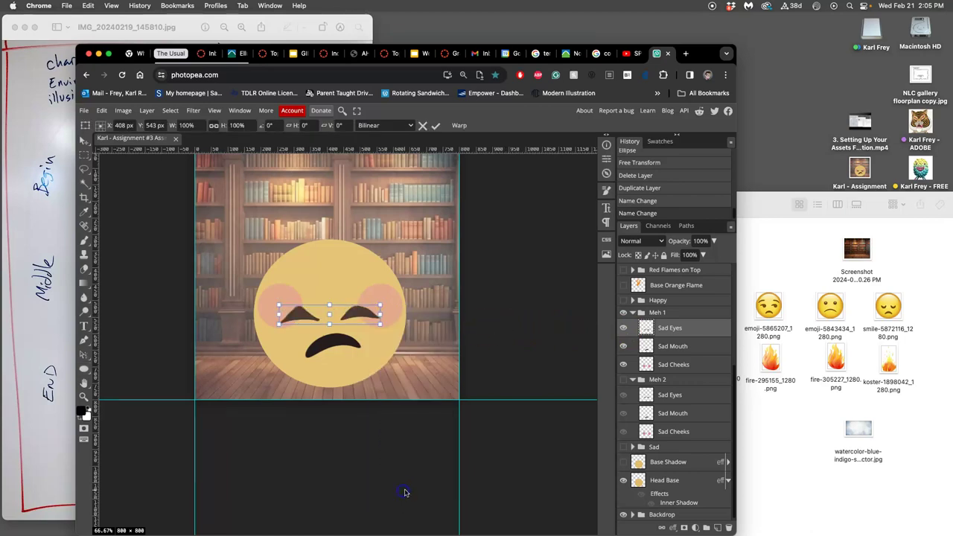
click(361, 316)
- Commit the eye flip, then distort Sad Mouth by pulling its lower-left corner inward
key(Return)
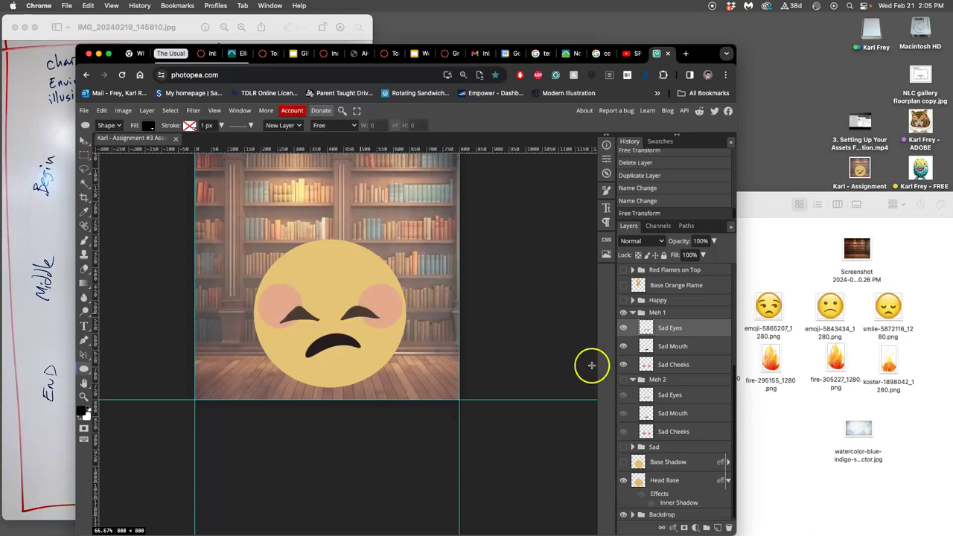
click(659, 349)
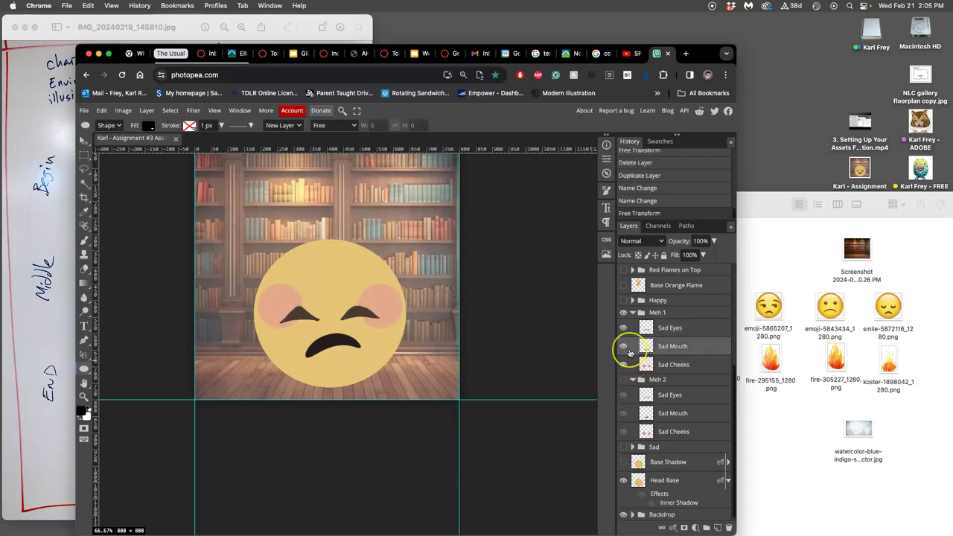
key(ctrl+t)
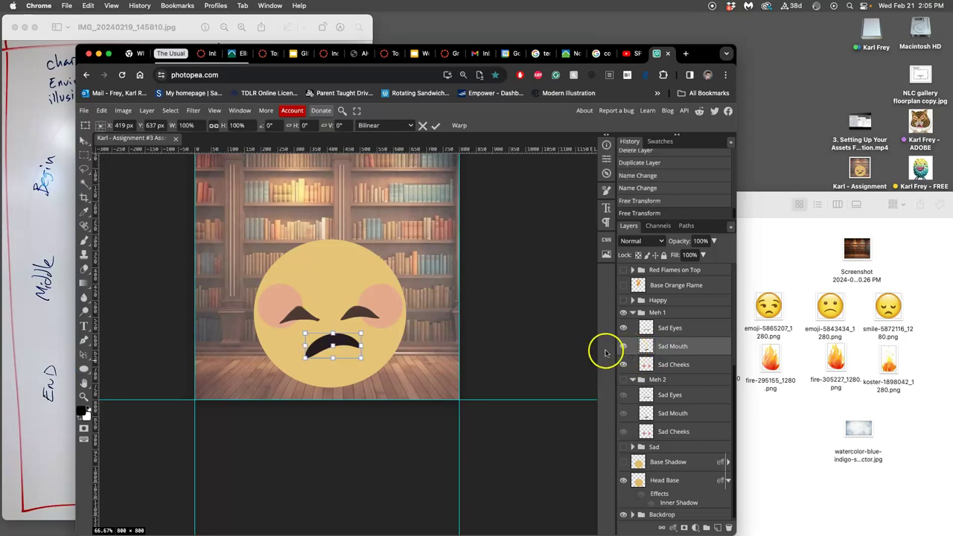
right_click(346, 344)
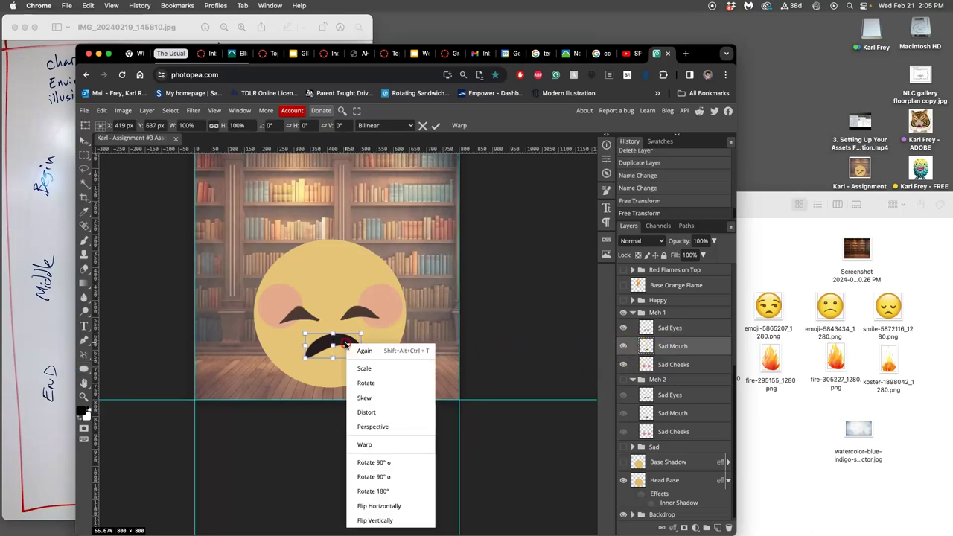
click(366, 412)
drag(316, 362, 304, 350)
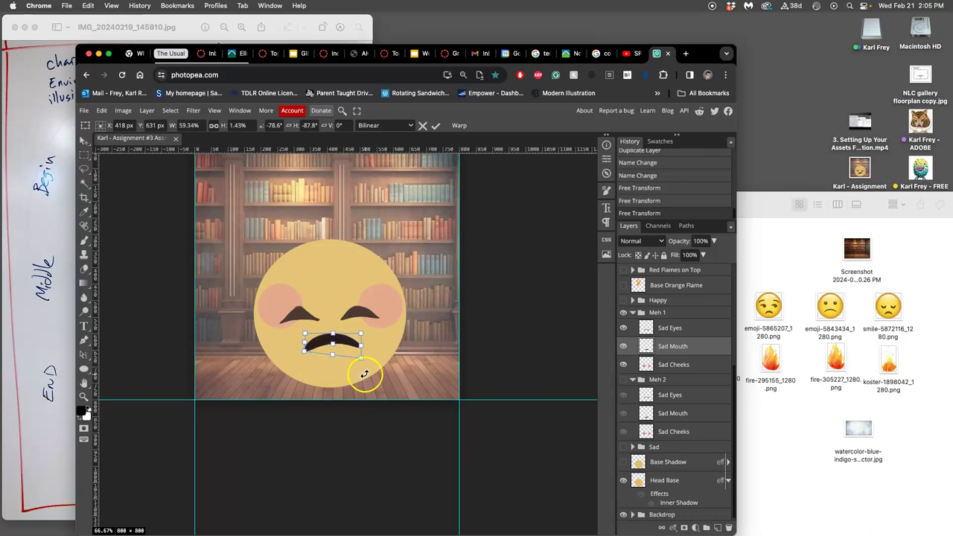
key(Return)
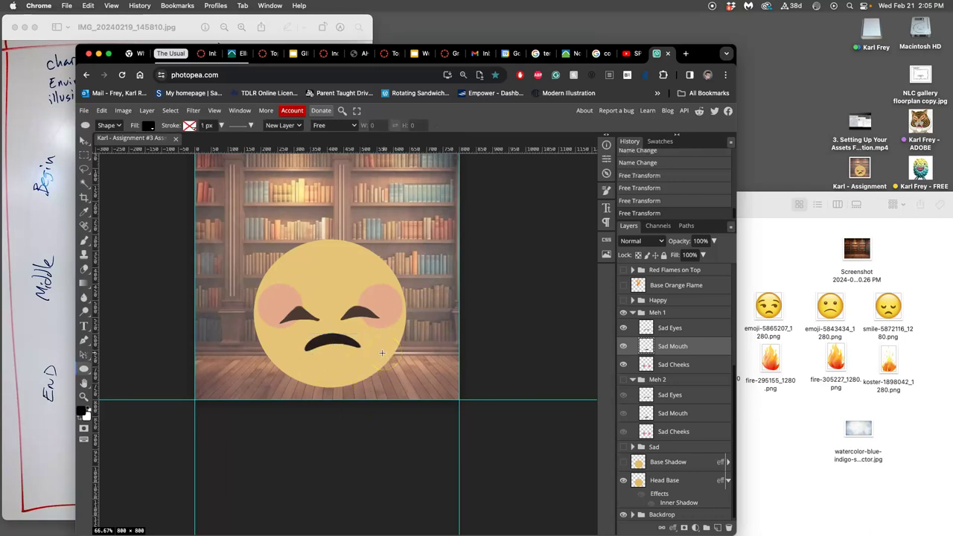
- Shorten the Sad Eyes slightly by dragging the transform box's top edge down
double_click(673, 329)
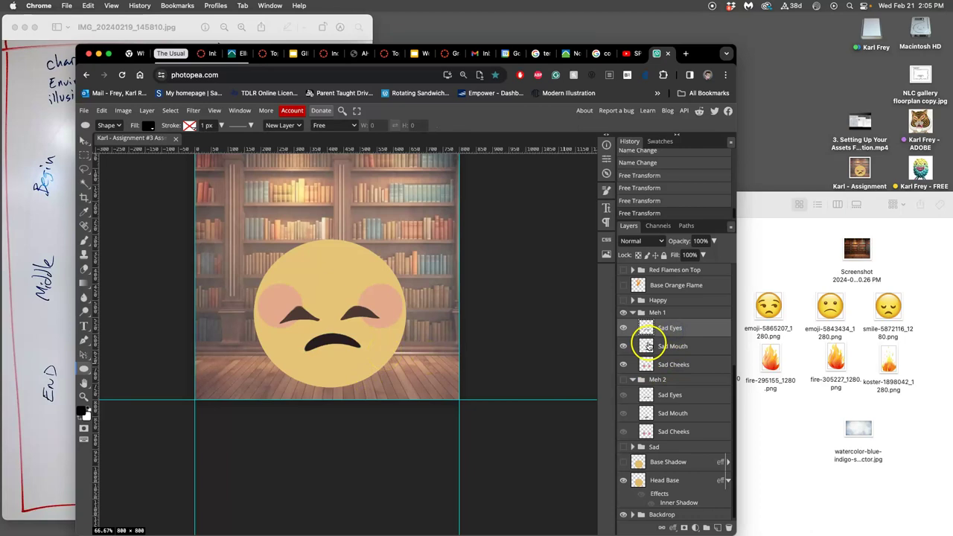
key(ctrl+t)
drag(330, 306, 330, 299)
click(362, 318)
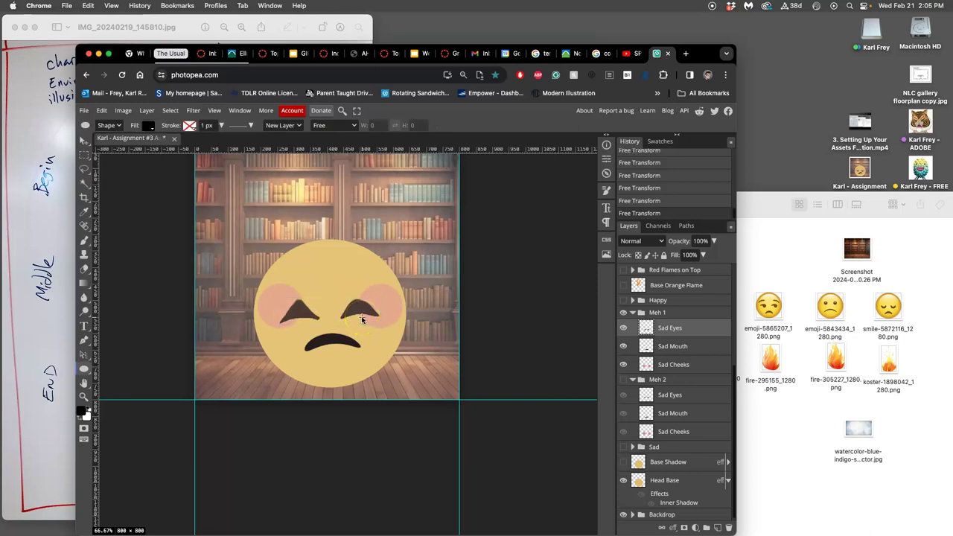
- Warp the left and right eyes into narrower, curved squints and commit
key(ctrl+t)
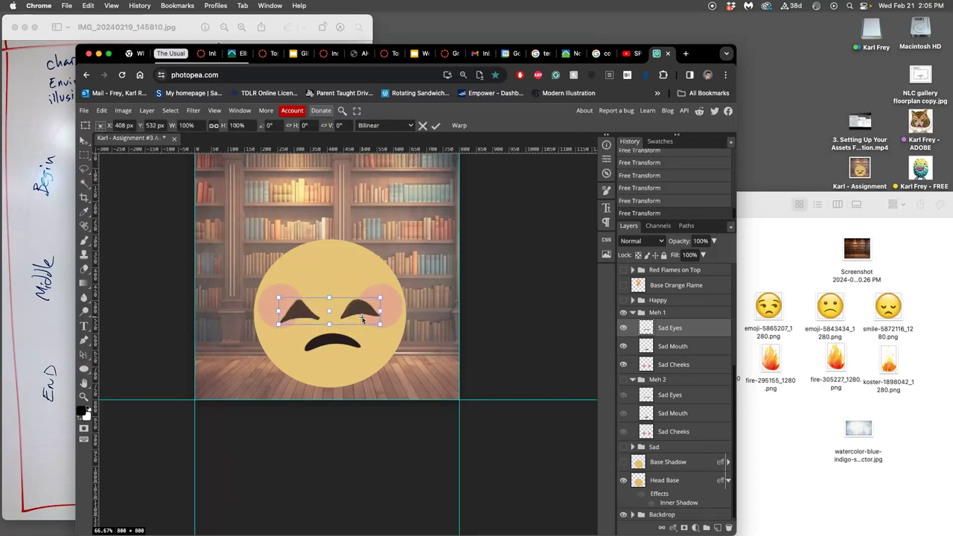
right_click(356, 314)
click(372, 411)
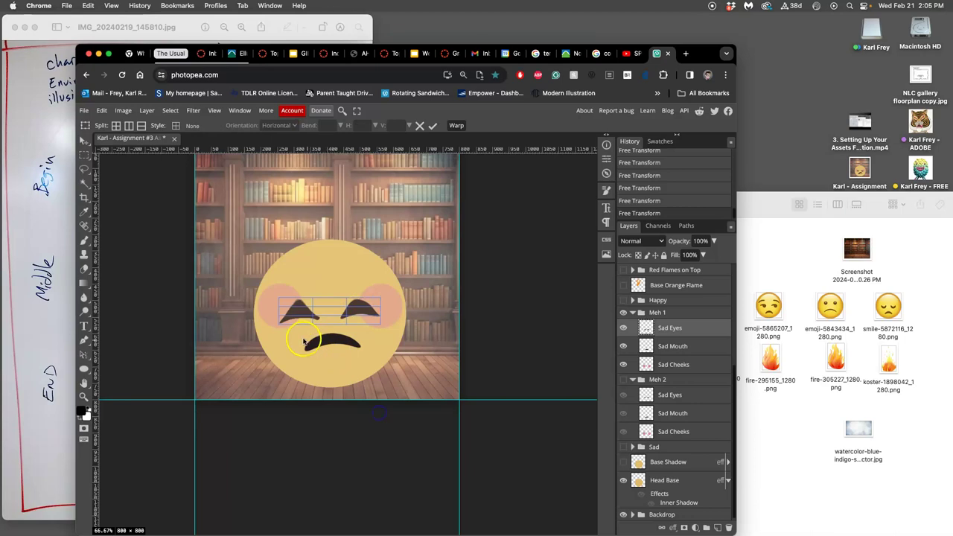
drag(277, 324, 282, 320)
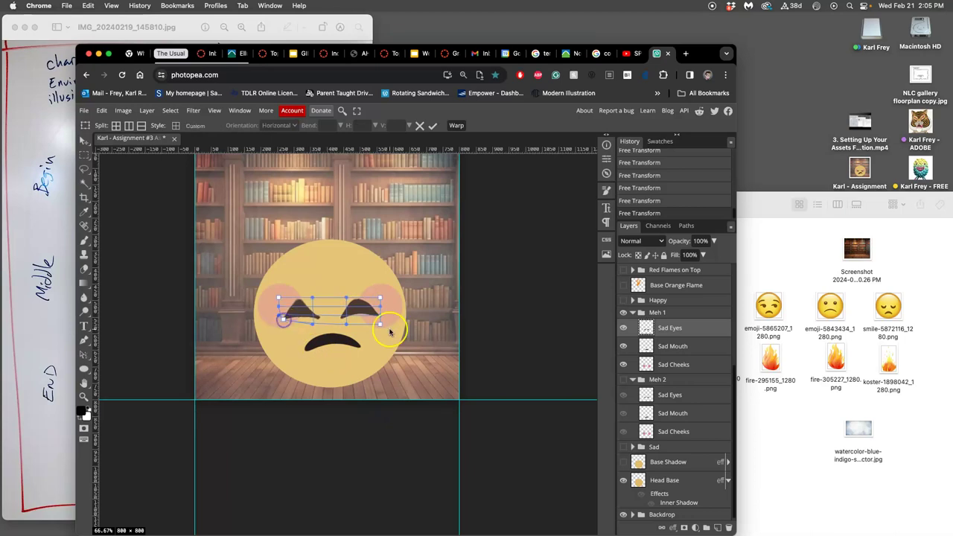
drag(352, 323, 315, 318)
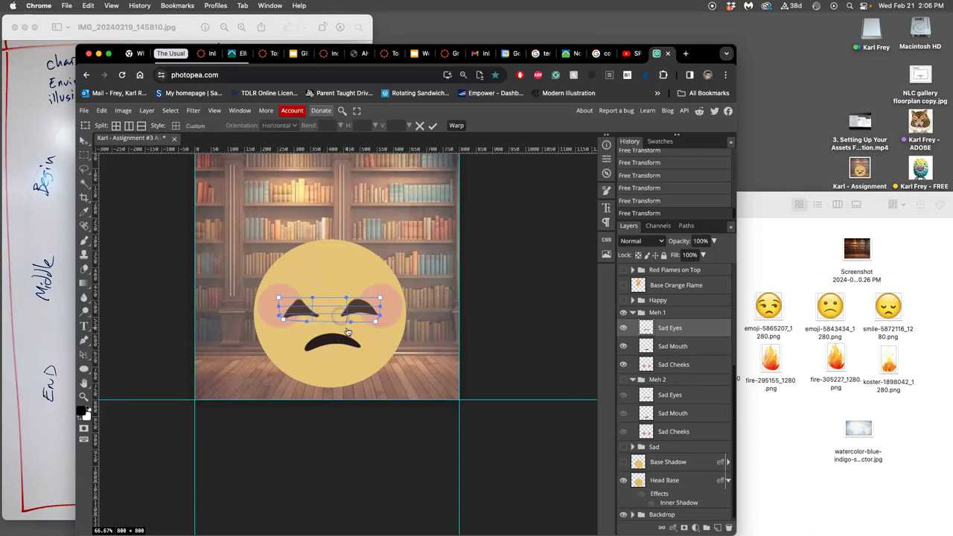
key(Return)
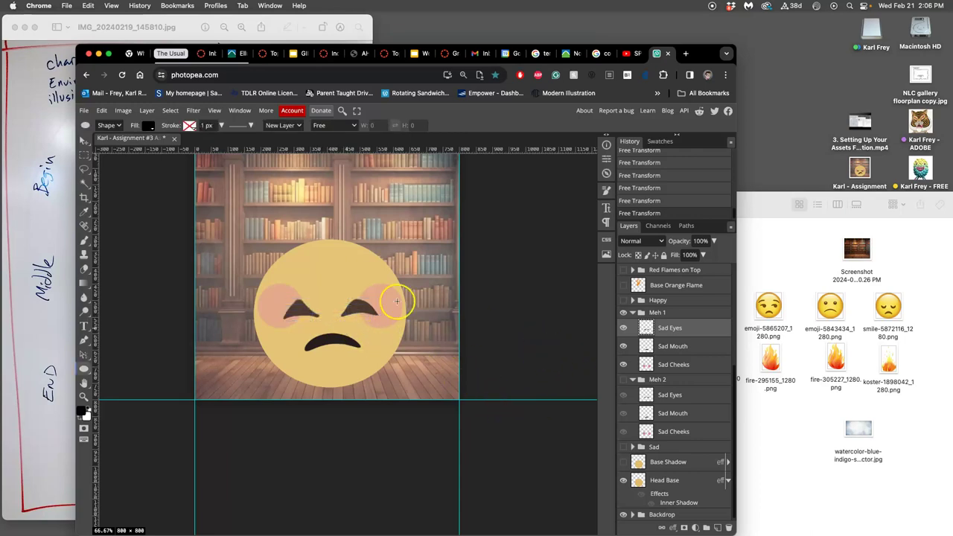
scroll(579, 366, up, 3)
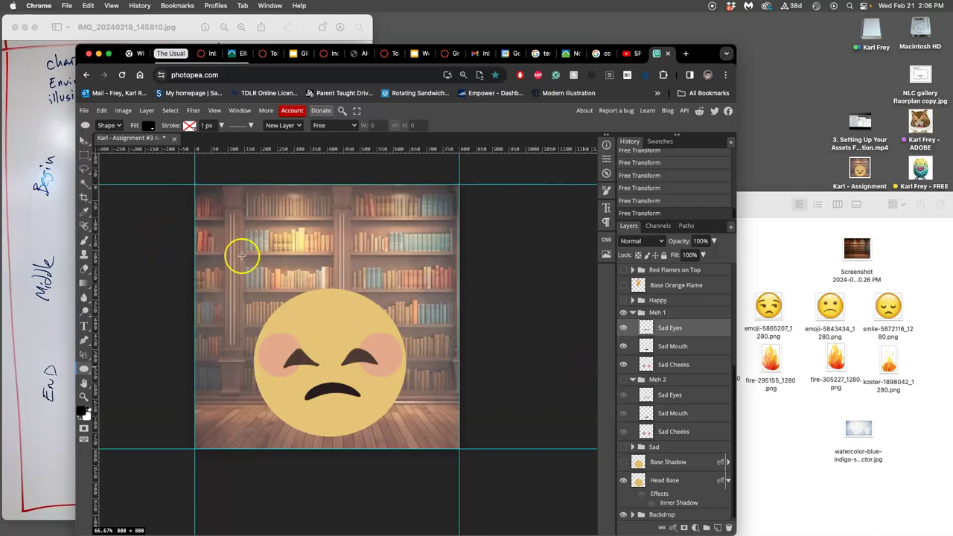
- Check the storyboard photo and shift the Photopea window so the storyboard stays visible
click(19, 232)
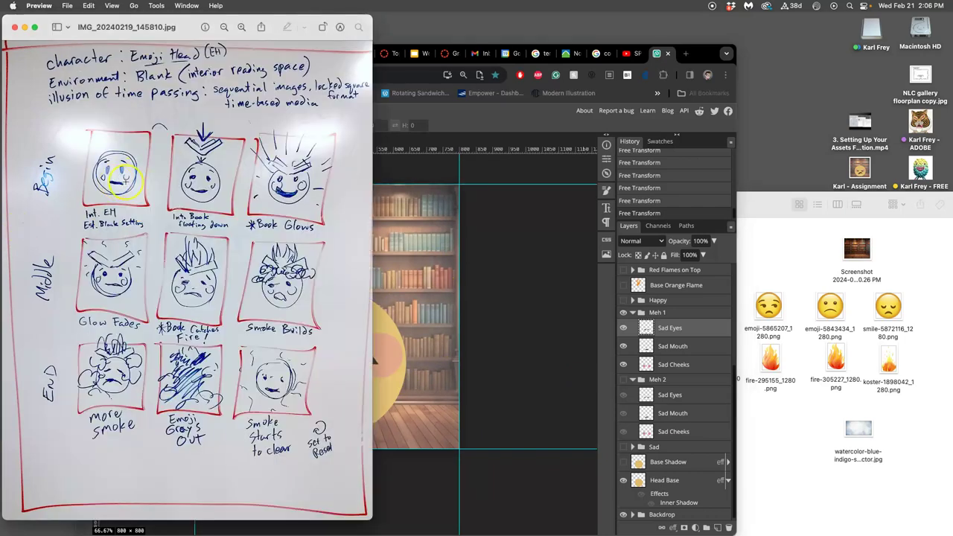
click(452, 258)
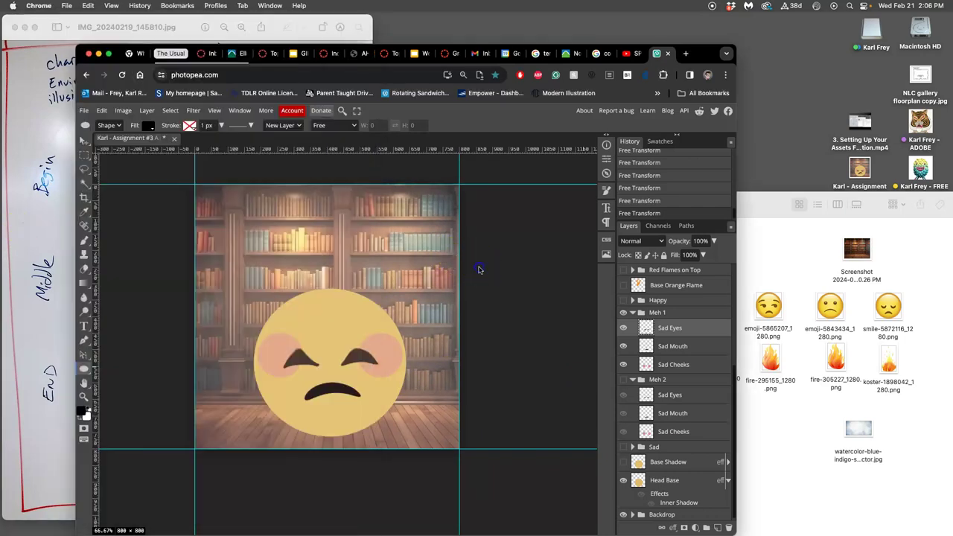
drag(119, 52, 271, 49)
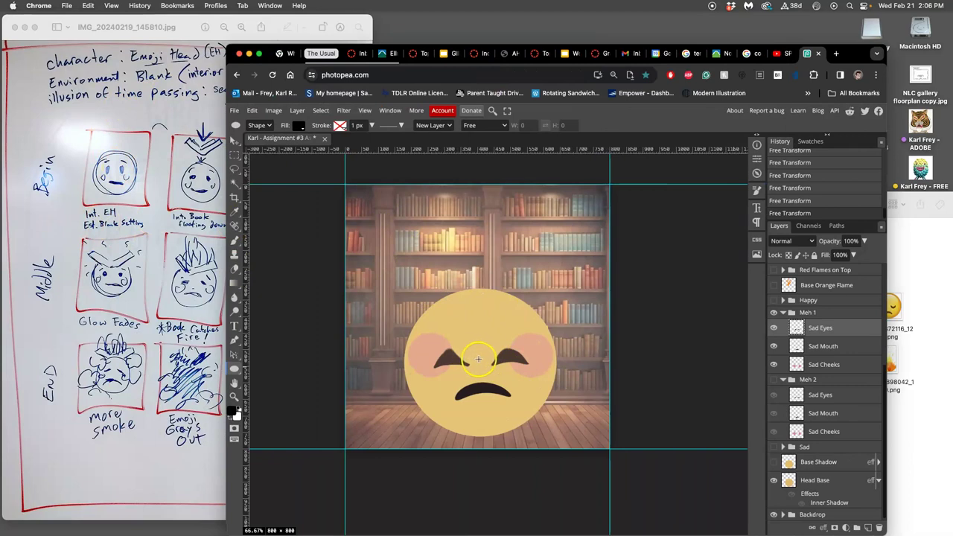
- Lasso around the left eye and delete it from the Sad Eyes layer
click(234, 168)
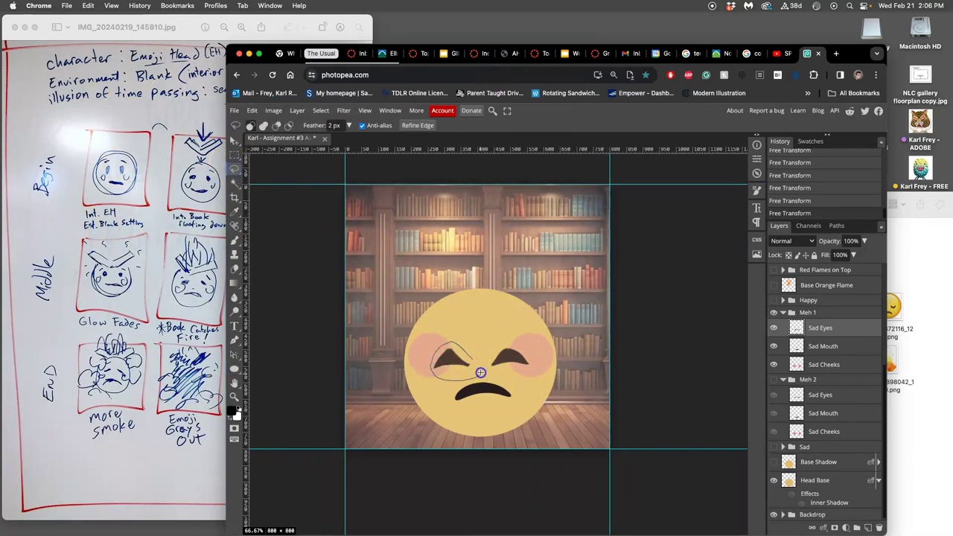
key(super+t)
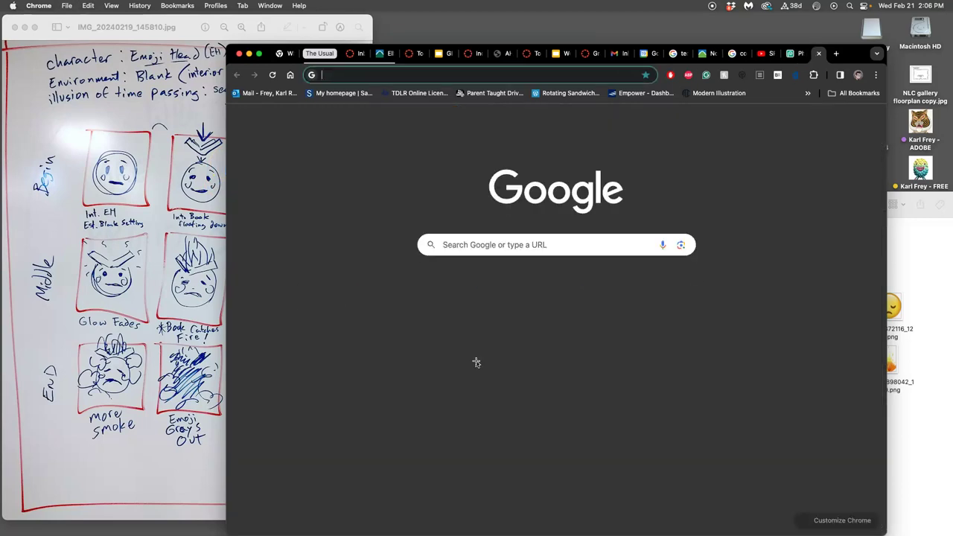
click(817, 54)
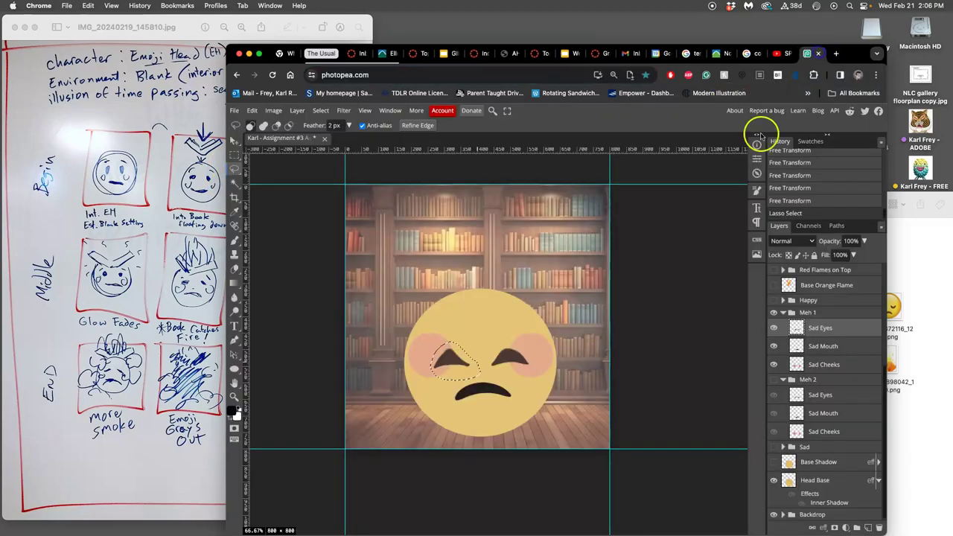
key(alt+super+t)
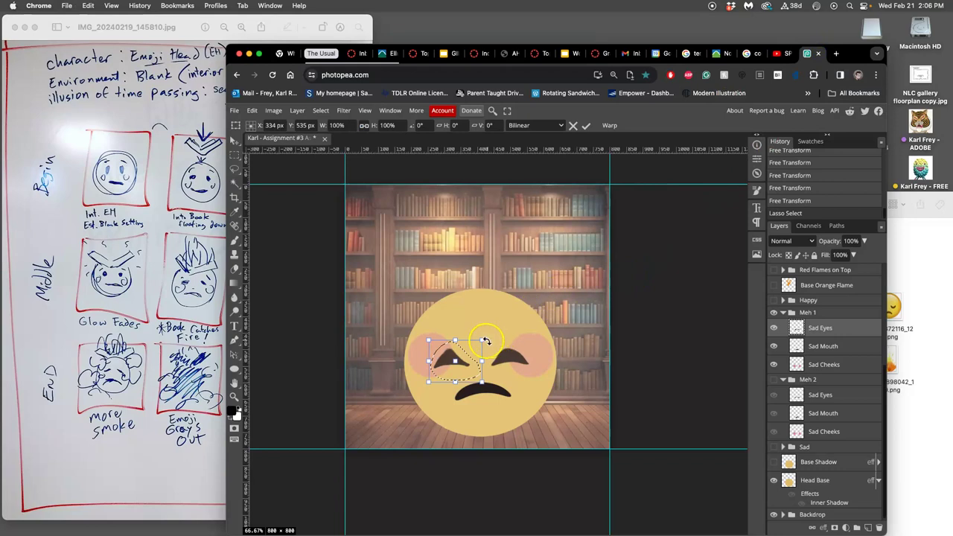
right_click(462, 351)
click(502, 336)
key(Return)
key(Delete)
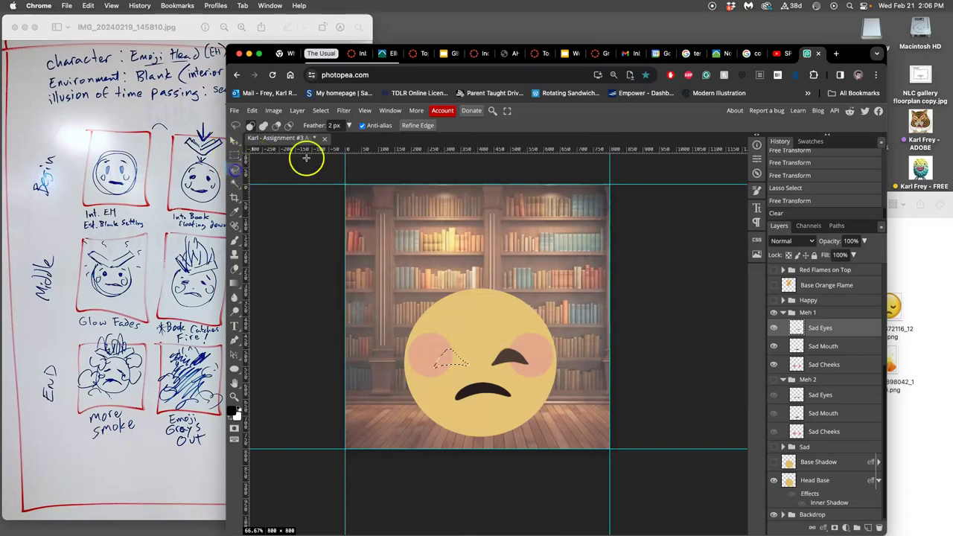
- Set Lasso feather to 0 px, outline a new left eye, and fill it dark with the Paint Bucket
double_click(328, 125)
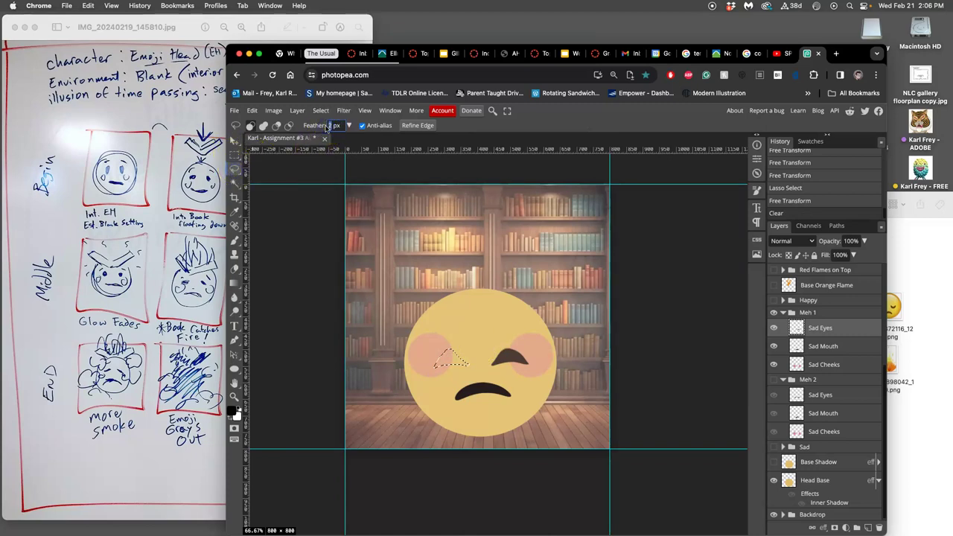
text(0)
click(308, 202)
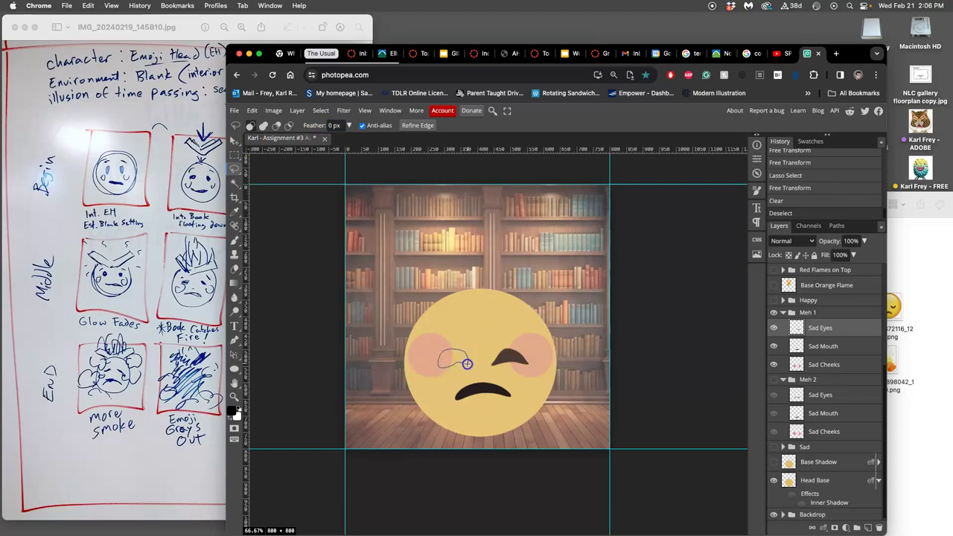
drag(467, 364, 462, 362)
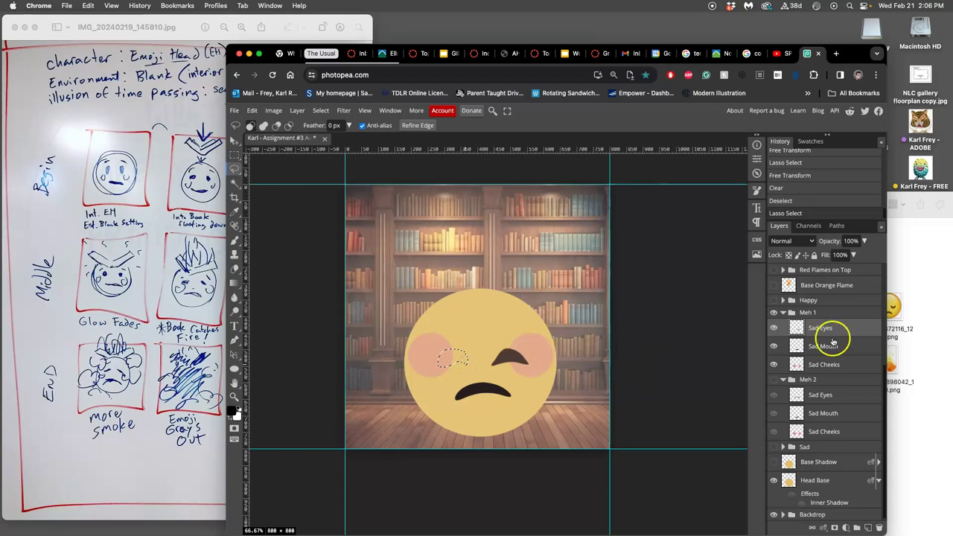
click(235, 283)
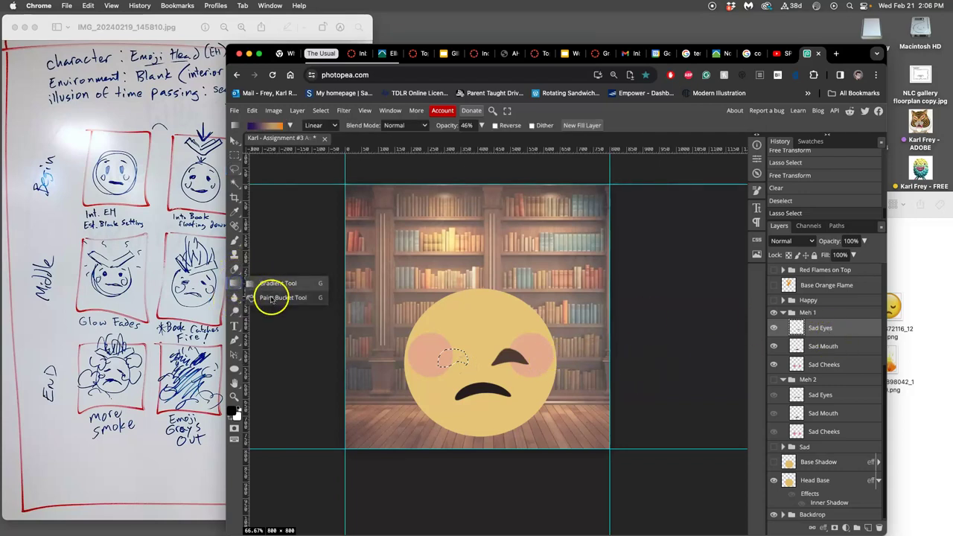
click(277, 298)
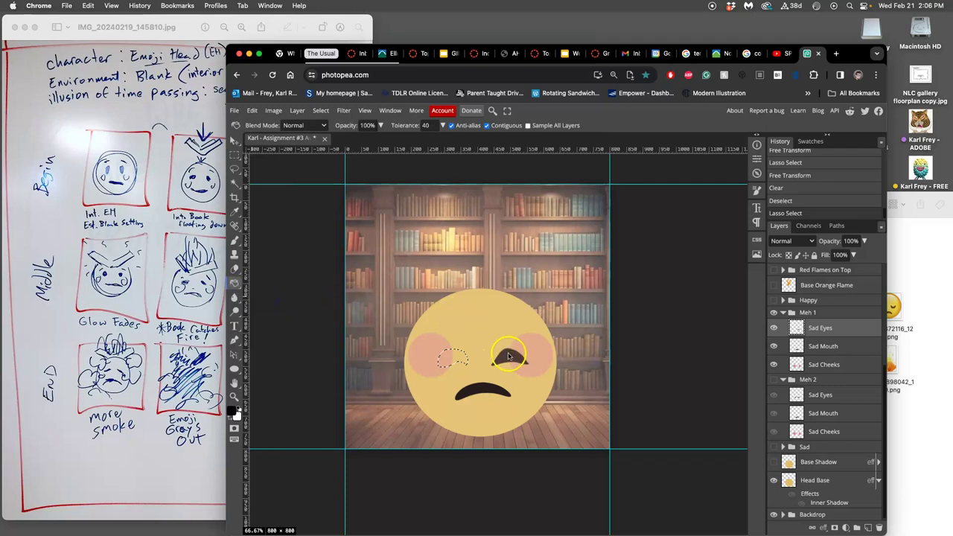
click(454, 358)
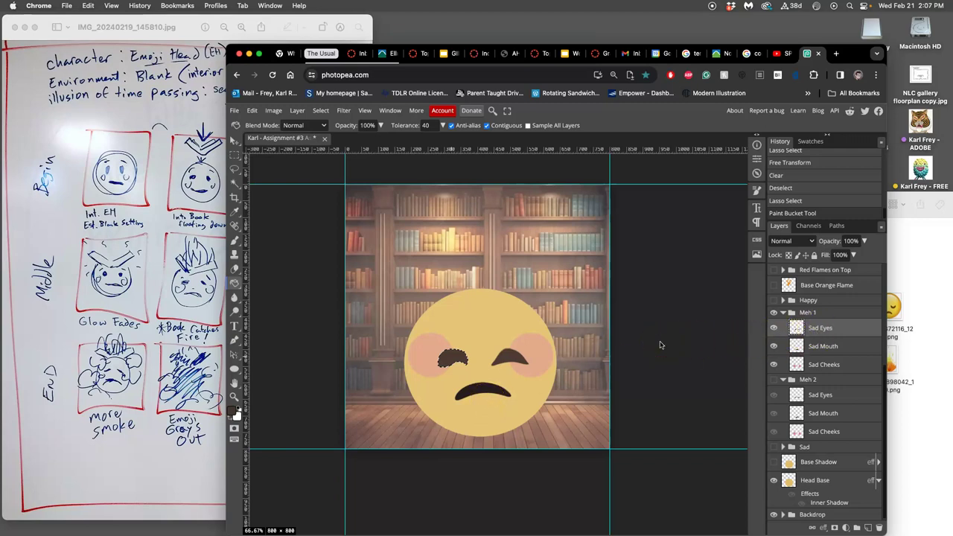
- Copy the new left eye onto Layer 4 and flip the copy horizontally
key(super+j)
key(alt+super+t)
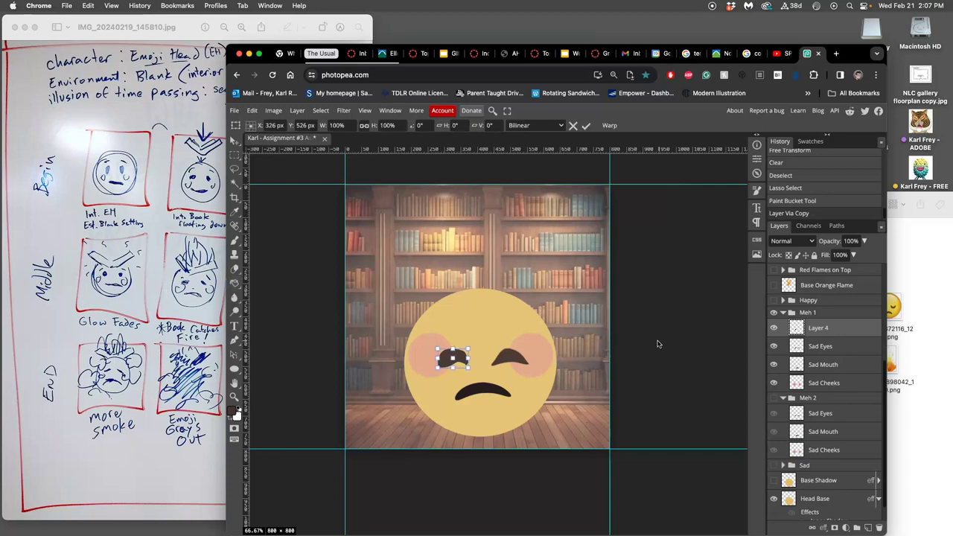
right_click(459, 358)
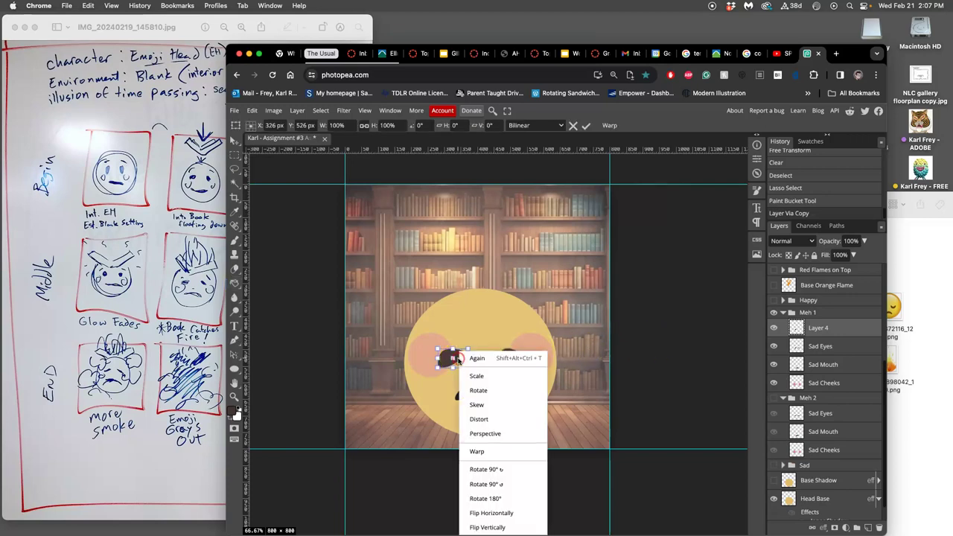
click(492, 513)
click(458, 361)
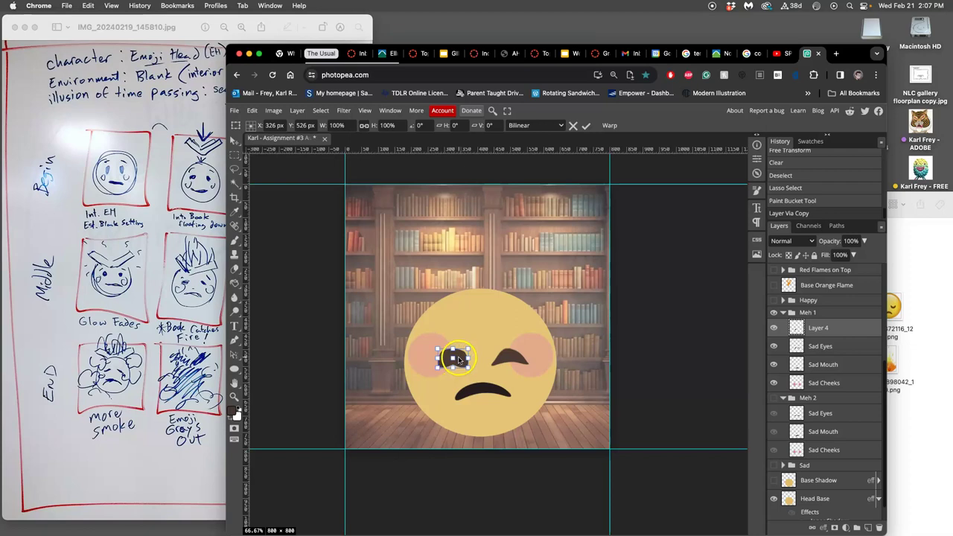
key(Return)
- Move the mirrored eye over the right eye, undoing an accidental bucket fill
drag(459, 359, 508, 361)
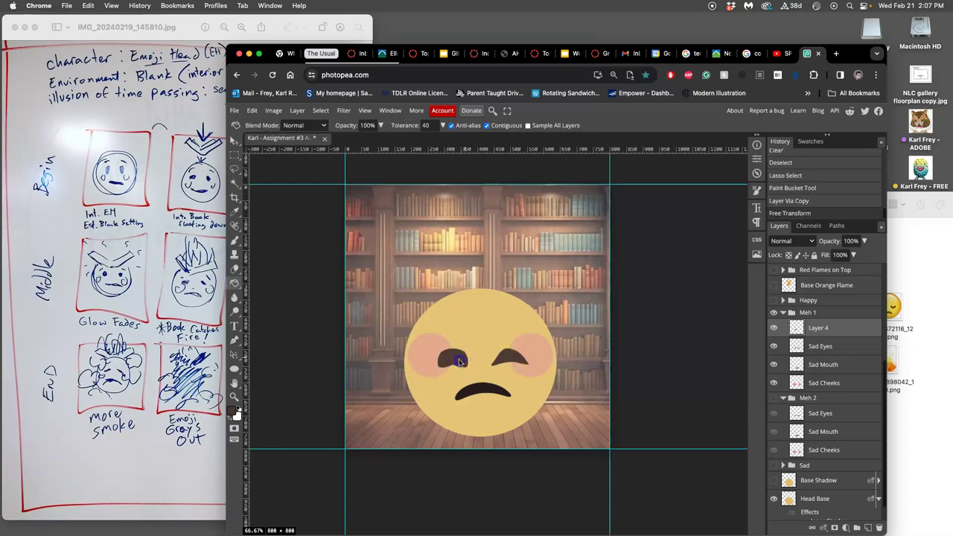
click(488, 361)
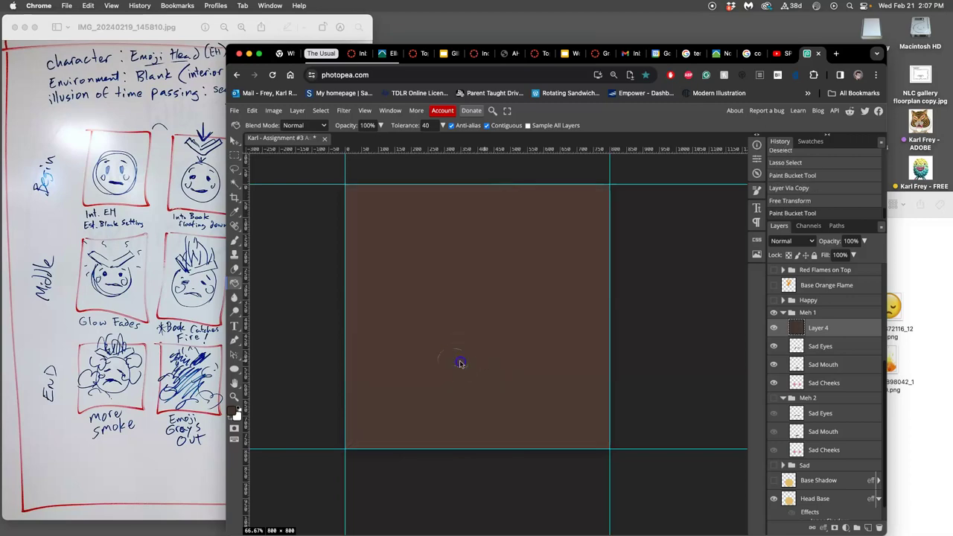
key(super+z)
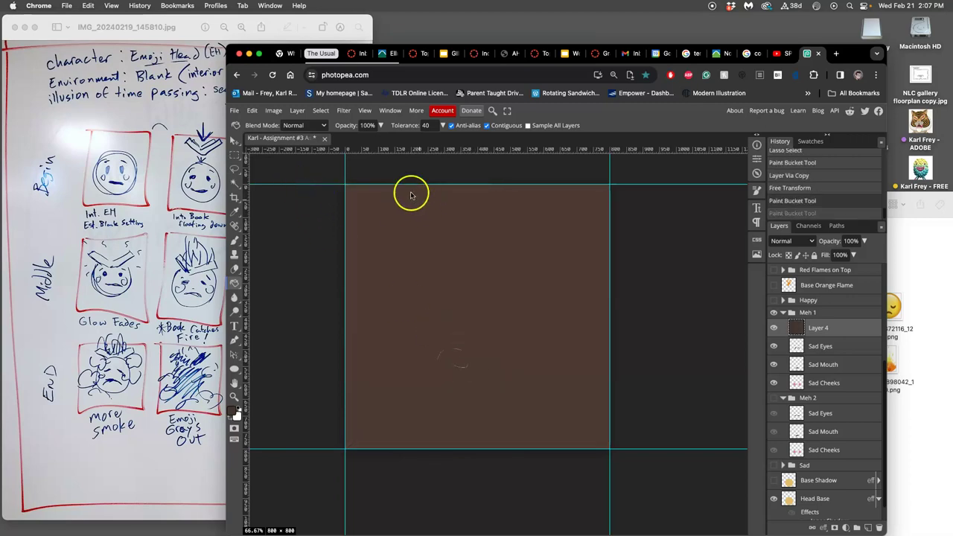
key(super+z)
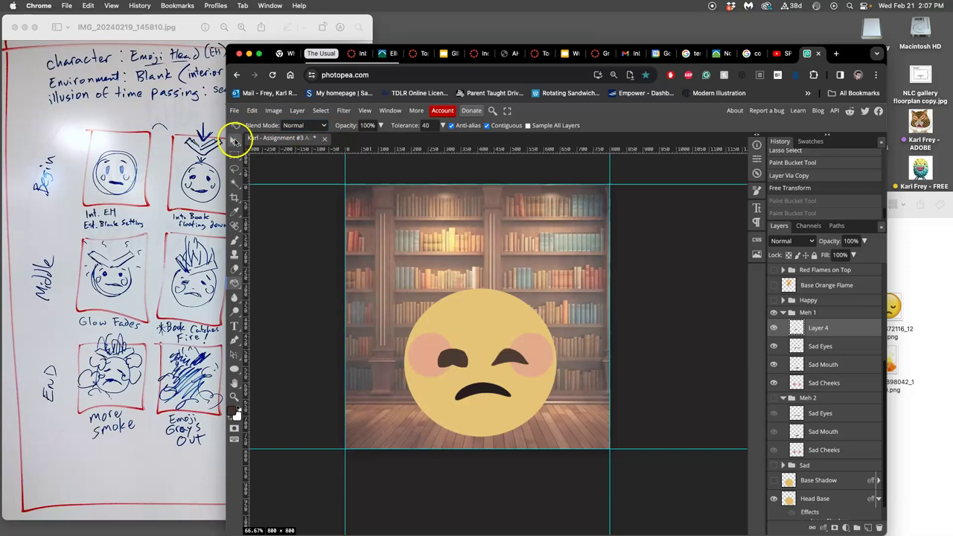
click(235, 140)
drag(533, 341, 514, 362)
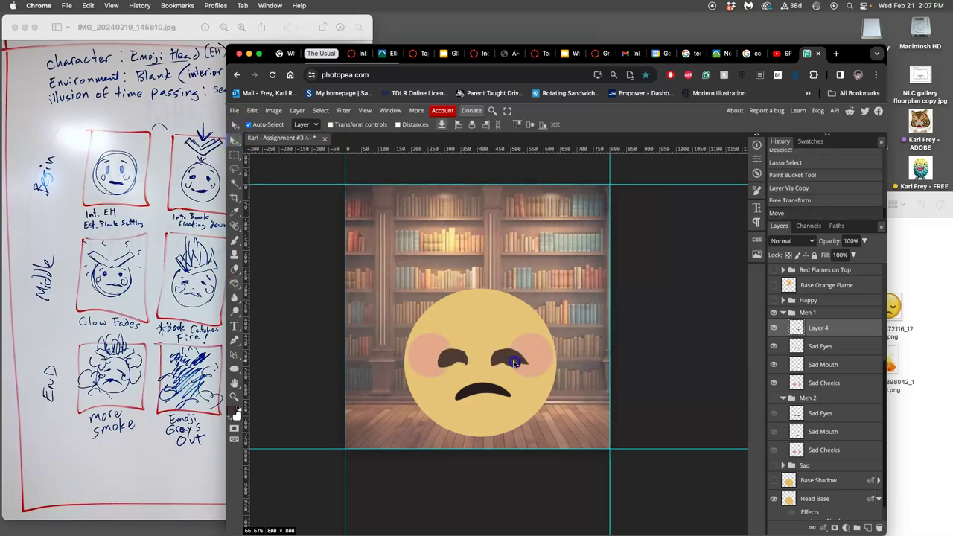
- Lasso the old right eye on the Sad Eyes layer and delete it
click(773, 346)
click(773, 346)
click(806, 346)
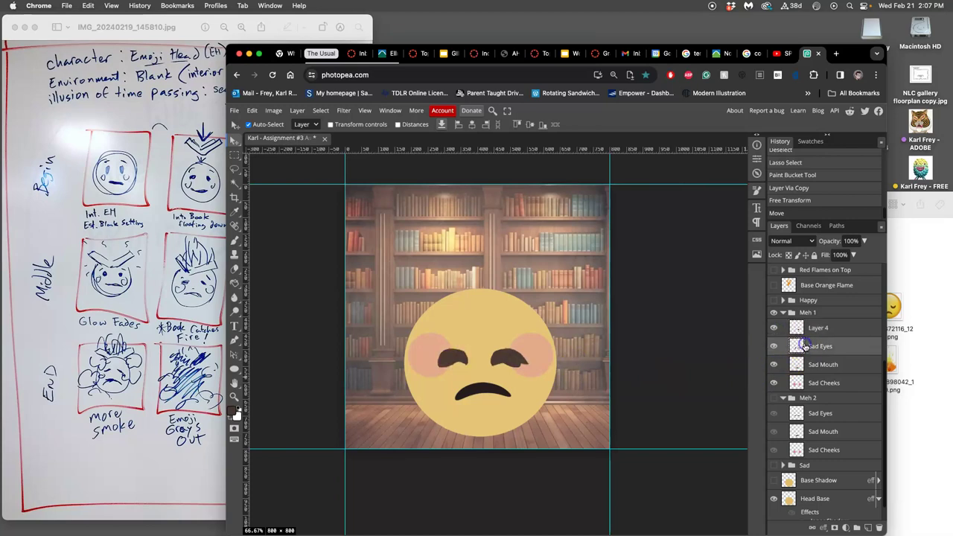
click(235, 168)
mouse_move(554, 370)
mouse_down()
mouse_move(534, 351)
mouse_move(493, 349)
mouse_move(485, 362)
mouse_move(532, 361)
mouse_up()
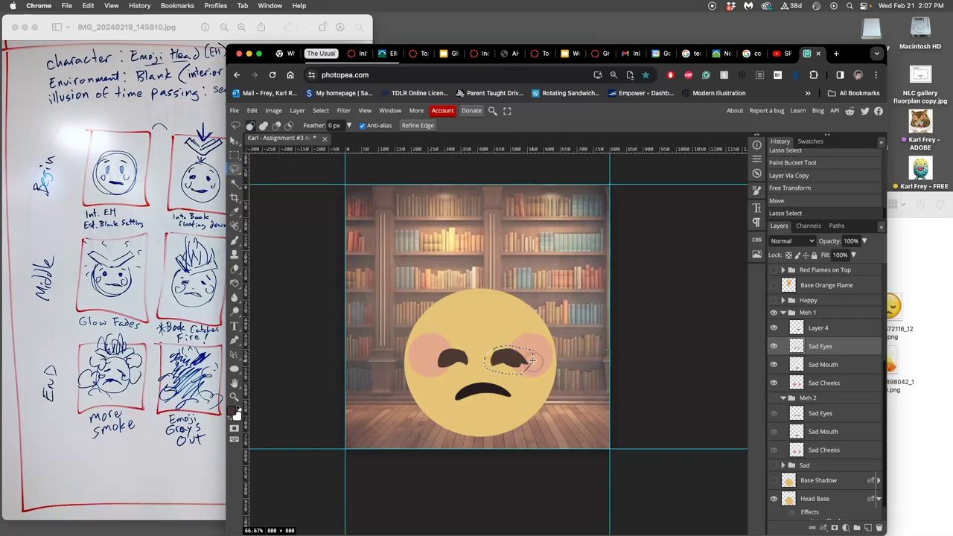
key(Delete)
click(566, 399)
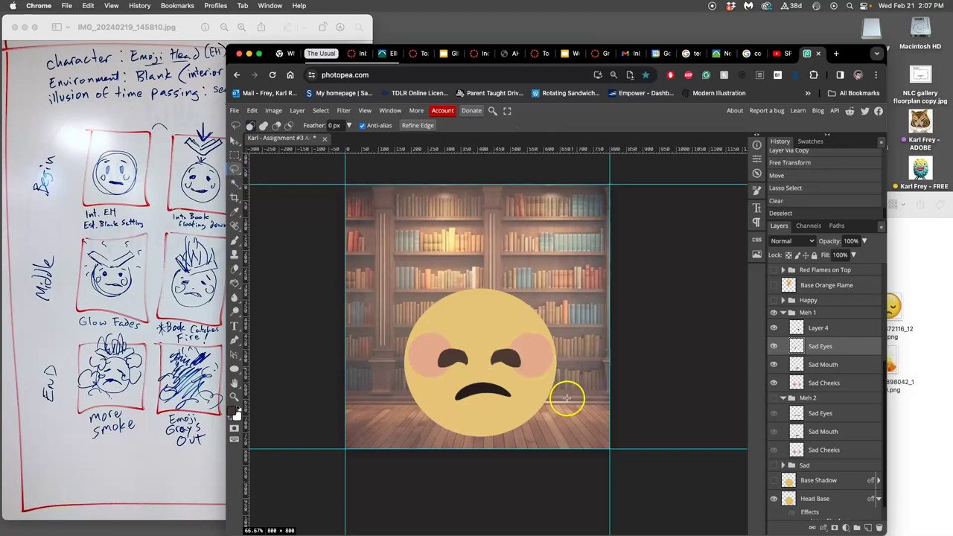